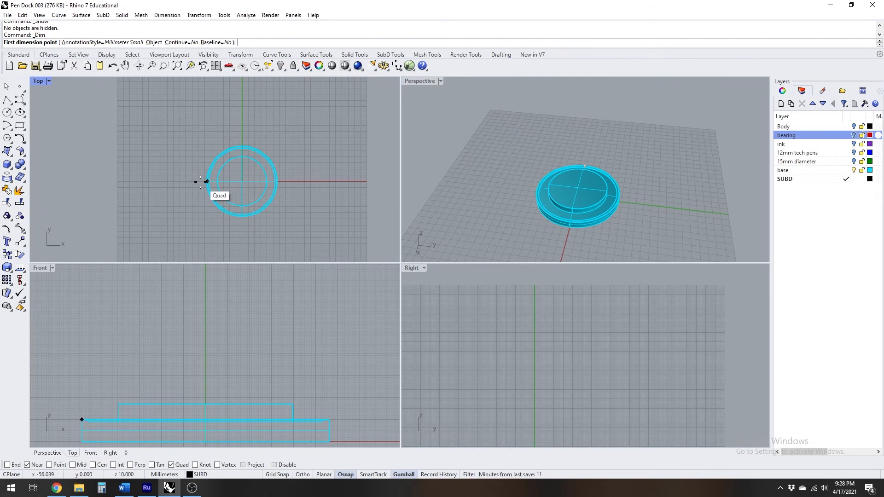
Measure the base's outer diameter between opposite quadrant points in the Top view with a linear dimension
left_click(277, 181)
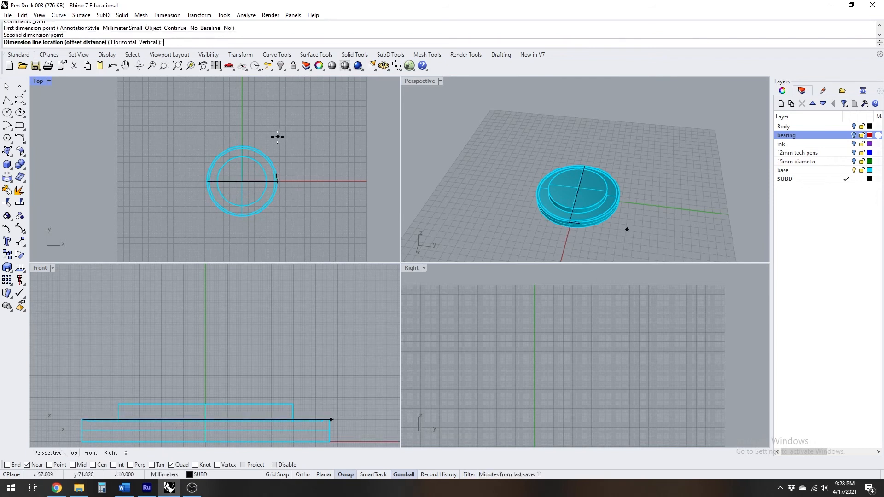
scroll(247, 133, "up", 5)
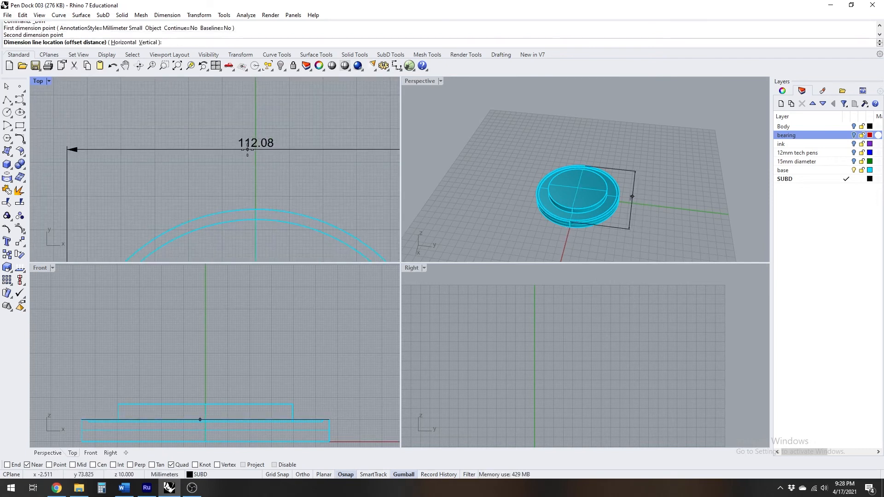
key("Escape")
scroll(248, 151, "down", 5)
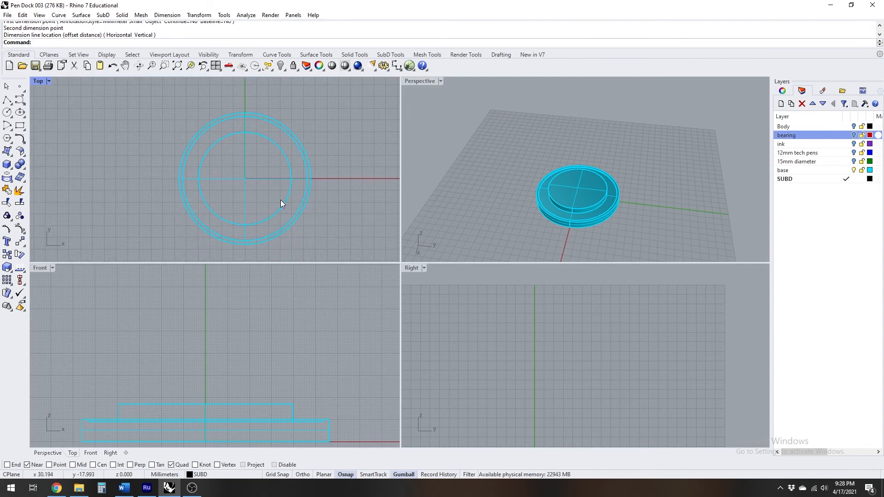
Turn on the bearing layer so the ring is displayed on the base
right_click_drag(557, 214, 501, 151)
scroll(562, 184, "up", 3)
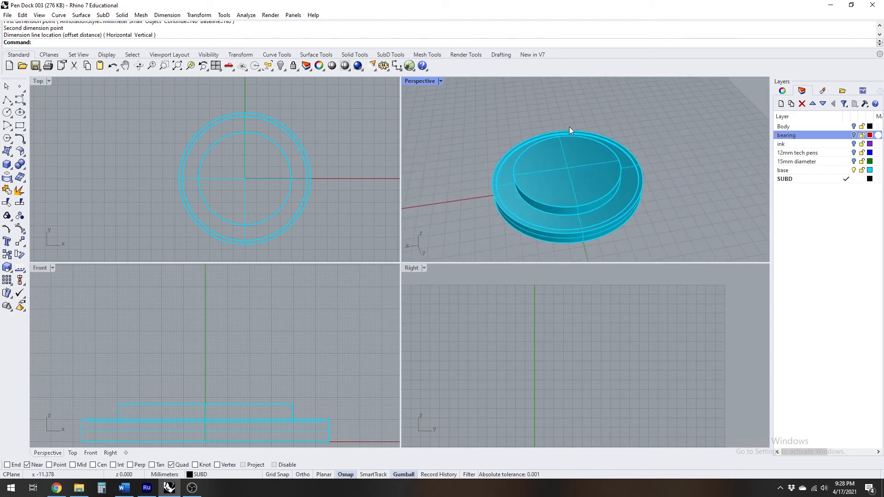
left_click(855, 135)
right_click_drag(641, 157, 639, 132)
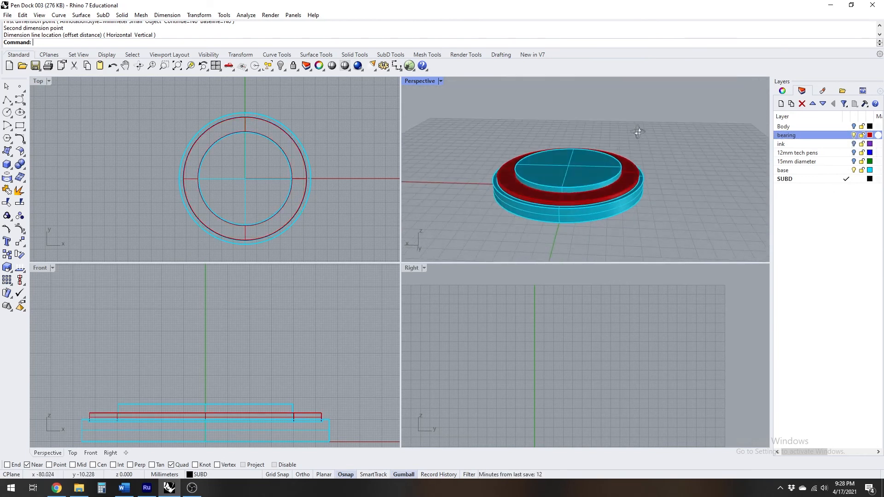
Examine how the red bearing ring sits around the raised disc of the base in the maximized Perspective view
double_click(424, 82)
right_click_drag(391, 268, 387, 228)
scroll(538, 281, "up", 5)
mouse_move(539, 292)
right_mouse_down()
mouse_move(548, 273)
mouse_move(538, 306)
mouse_move(478, 294)
mouse_move(530, 304)
right_mouse_up()
scroll(547, 299, "up", 5)
scroll(533, 305, "up", 4)
scroll(527, 303, "down", 4)
scroll(530, 305, "down", 4)
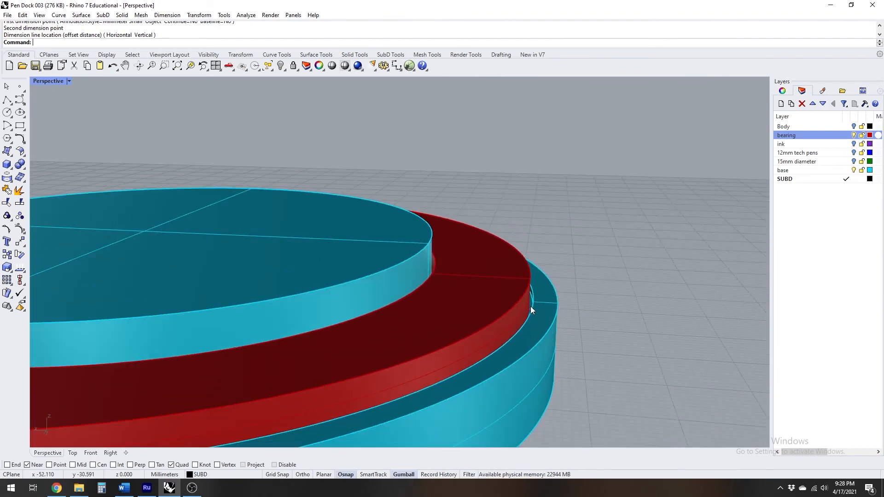
scroll(530, 306, "down", 2)
right_click_drag(426, 308, 564, 257, "shift")
scroll(440, 262, "down", 6)
mouse_move(432, 272)
right_mouse_down()
mouse_move(406, 286)
mouse_move(418, 282)
right_mouse_up()
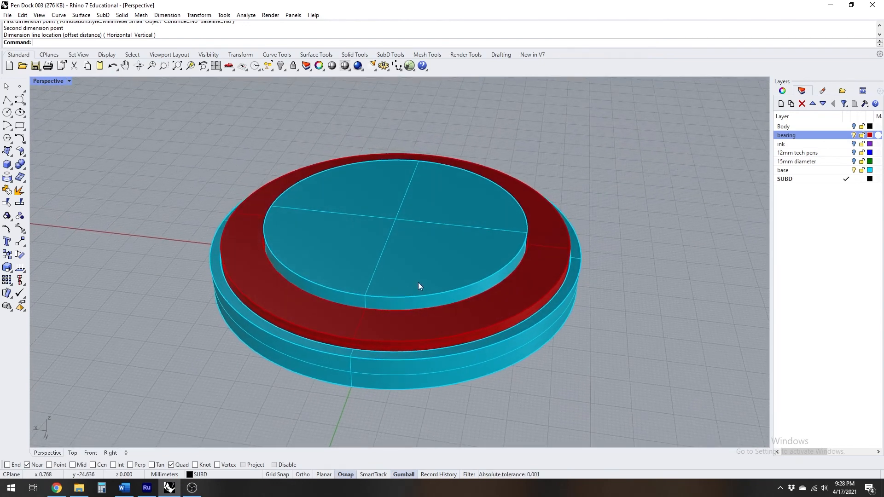
Turn on the Body layer and set the Perspective viewport's display mode to Ghosted
left_click(853, 126)
right_click_drag(571, 258, 572, 209)
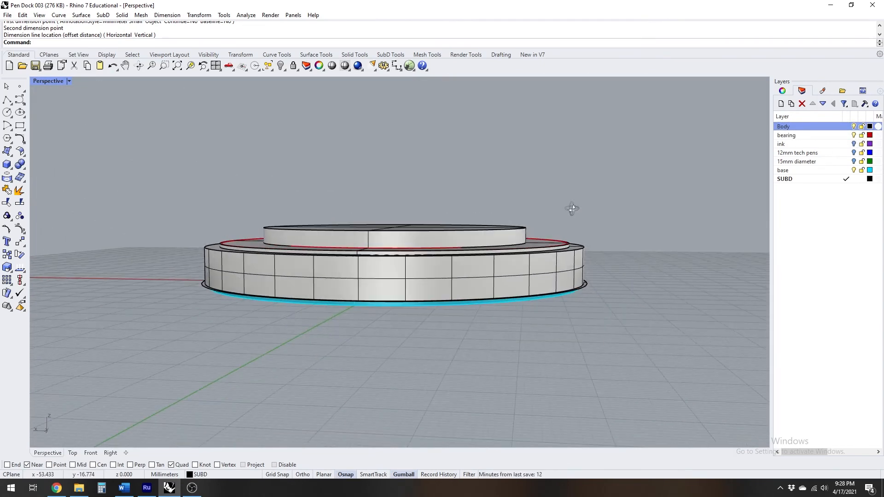
scroll(575, 246, "up", 5)
left_click(50, 83)
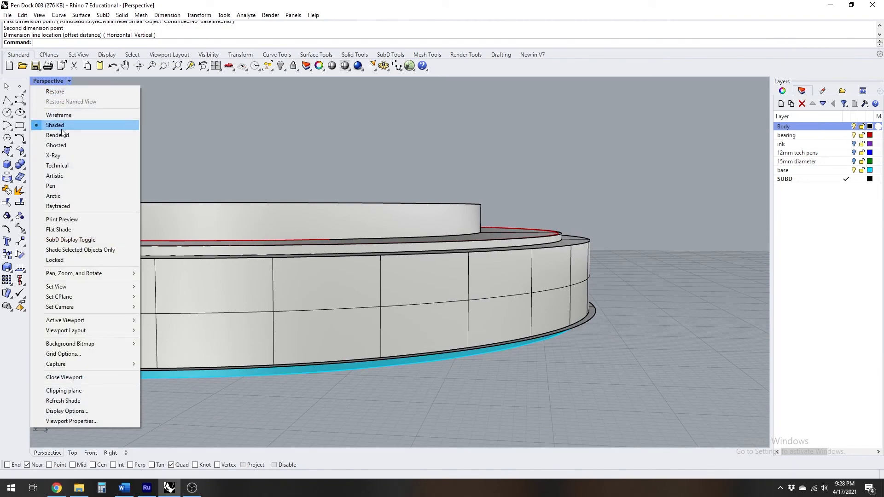
left_click(63, 148)
right_click_drag(495, 262, 490, 303)
scroll(490, 303, "down", 10)
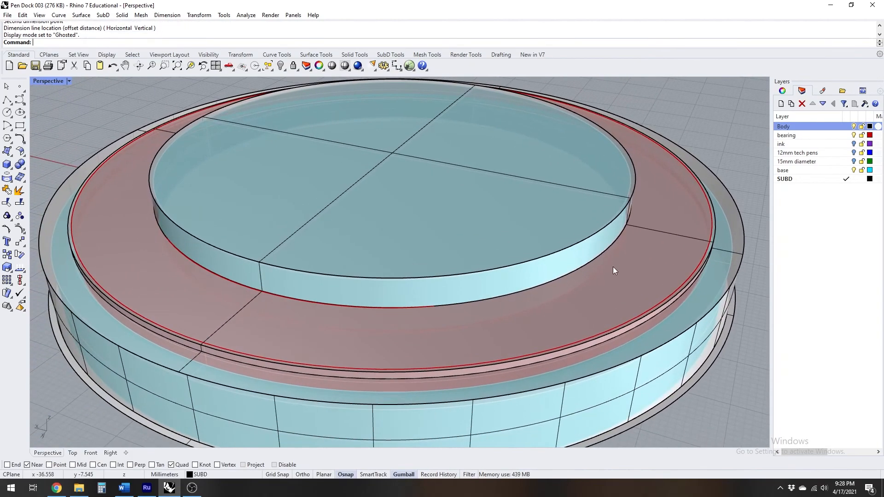
right_click_drag(512, 272, 375, 227)
right_click_drag(528, 267, 439, 249, "shift")
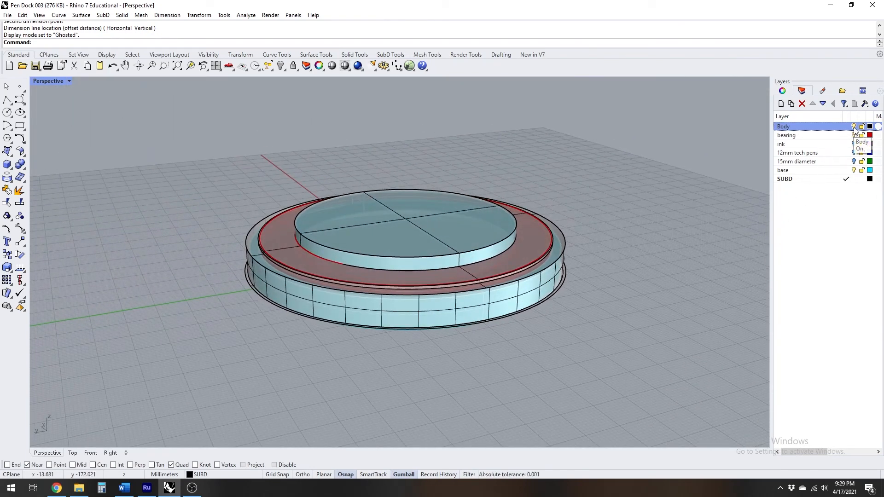
Turn on the ink layer and inspect the ink boxes above the base in the four-viewport layout
right_click_drag(734, 165, 685, 185, "shift")
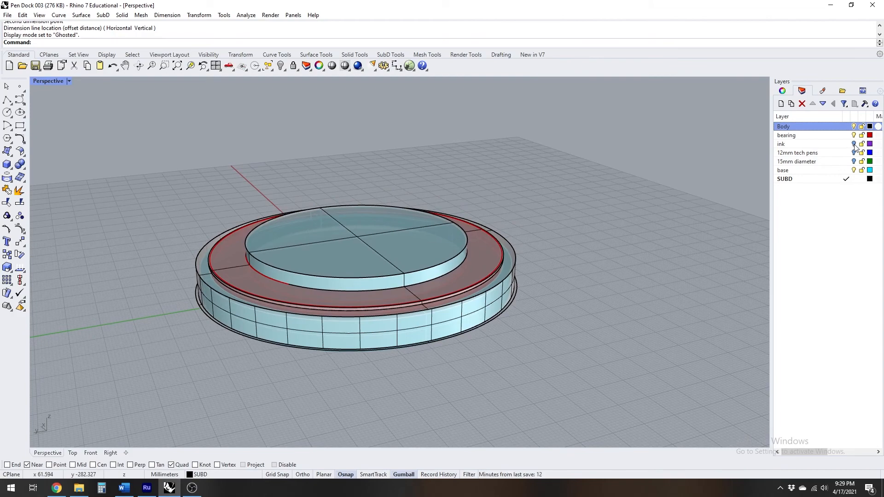
left_click(855, 146)
mouse_move(467, 210)
right_mouse_down()
mouse_move(460, 199)
mouse_move(421, 197)
mouse_move(414, 174)
mouse_move(369, 243)
mouse_move(475, 236)
right_mouse_up()
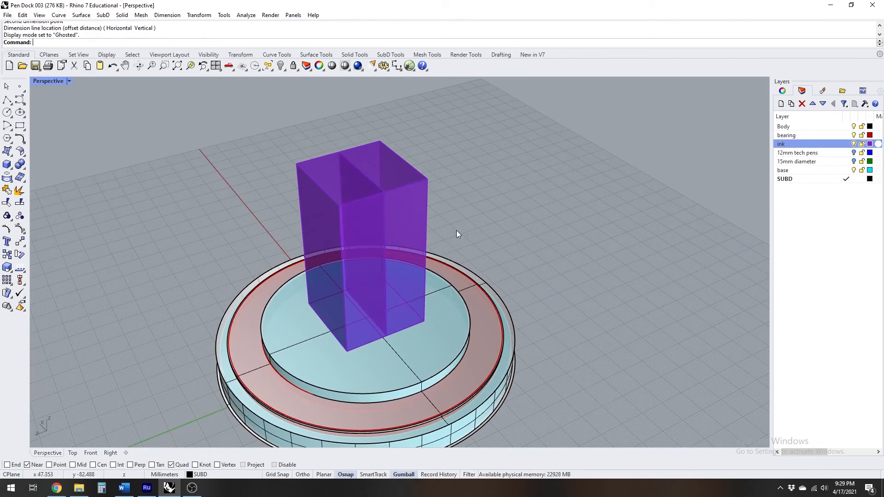
double_click(50, 82)
scroll(220, 330, "up", 6)
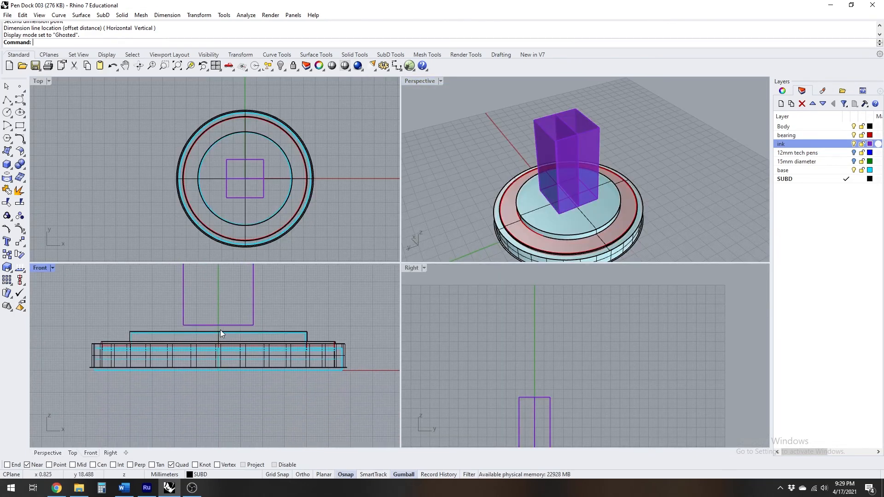
scroll(231, 322, "down", 6)
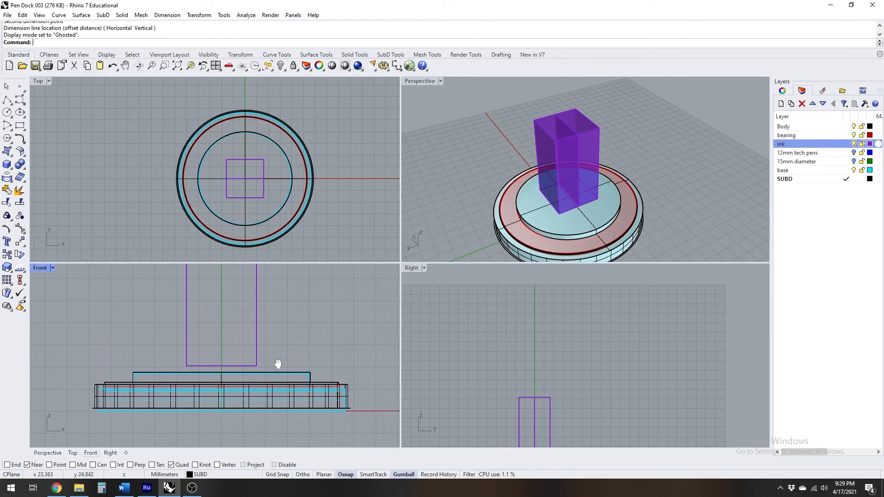
right_click_drag(266, 351, 242, 367)
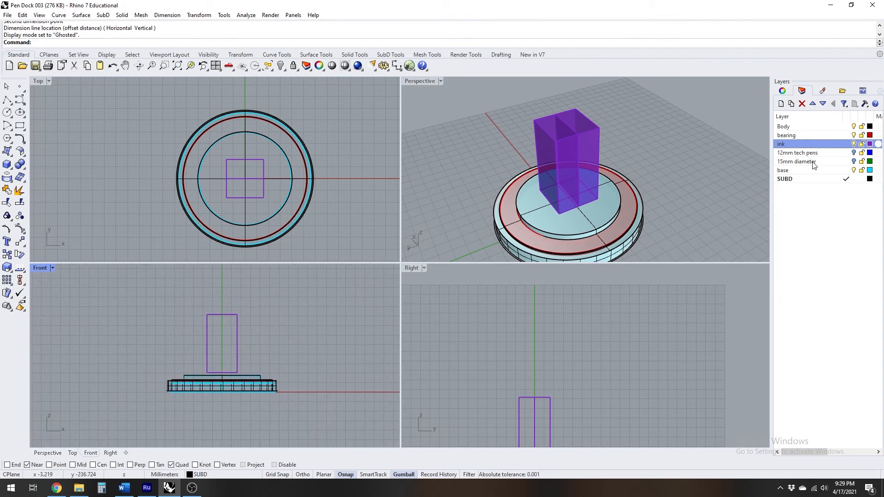
Turn on the 12mm tech pens and 15mm diameter layers and inspect the pen cylinders in the maximized Perspective view
left_click(854, 152)
left_click(854, 161)
double_click(422, 82)
scroll(316, 222, "down", 6)
mouse_move(344, 242)
right_mouse_down()
mouse_move(359, 258)
mouse_move(400, 255)
mouse_move(469, 276)
mouse_move(322, 270)
mouse_move(395, 266)
right_mouse_up()
scroll(469, 276, "up", 5)
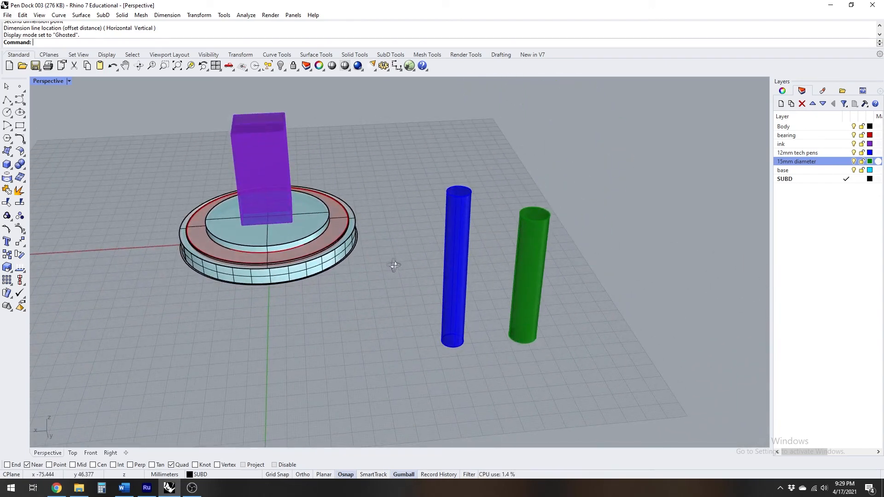
right_click_drag(520, 204, 587, 246, "shift")
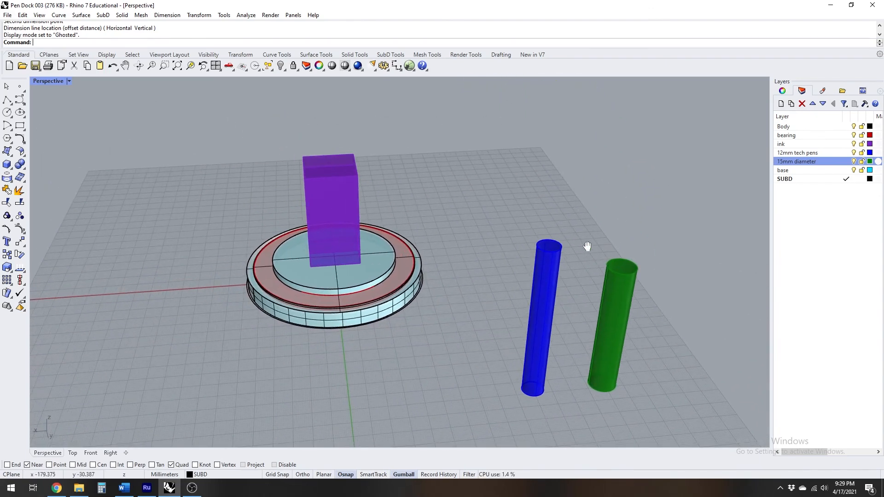
Bring up the SubD toolset and set the Perspective viewport's display mode to Shaded
left_click(807, 180)
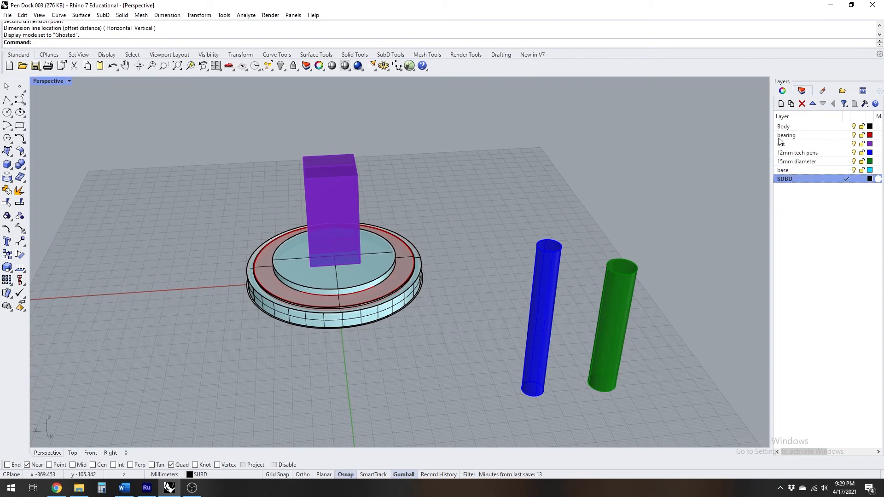
left_click(391, 55)
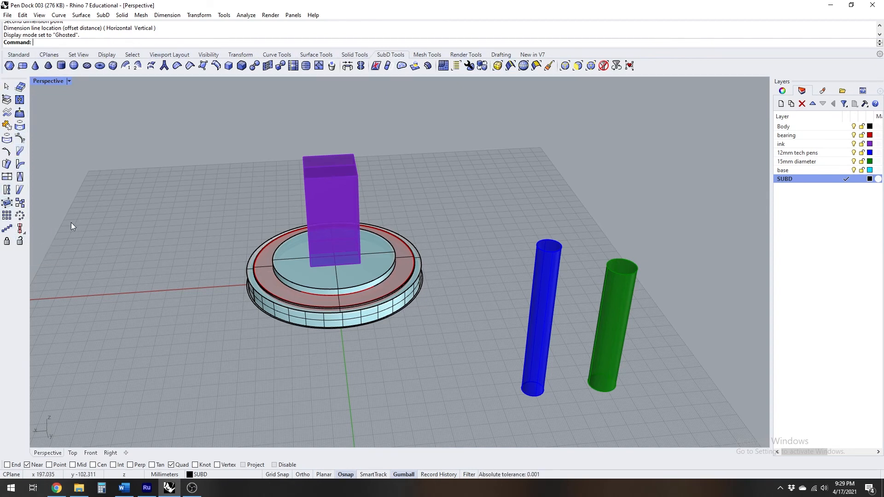
right_click_drag(427, 173, 520, 225)
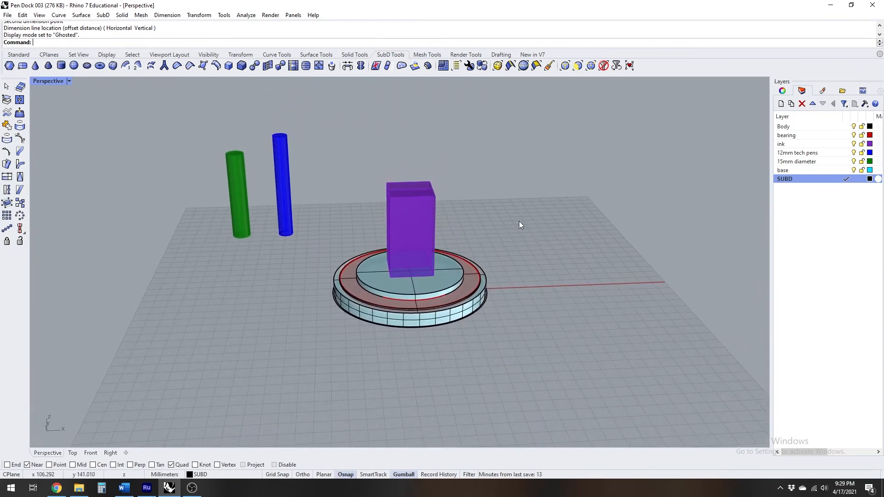
left_click(46, 82)
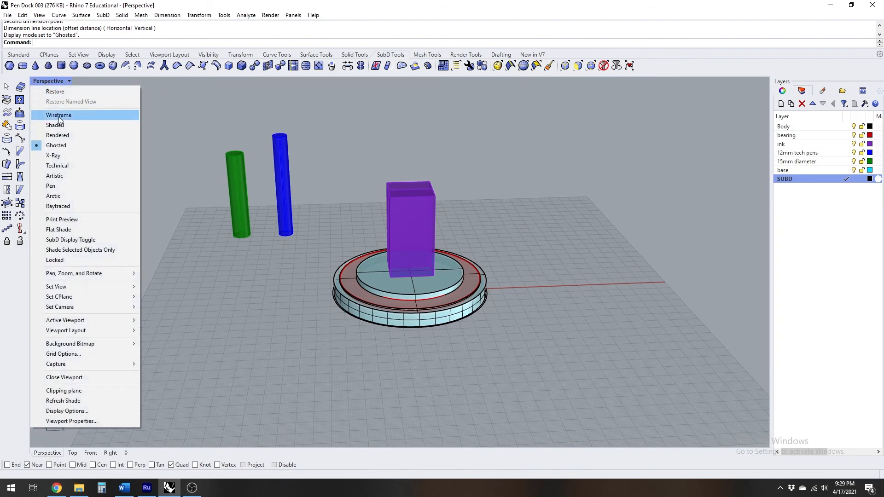
left_click(58, 125)
Turn off the bearing, ink, 12mm tech pens, 15mm diameter and base layers, and lock the Body layer
left_click(783, 90)
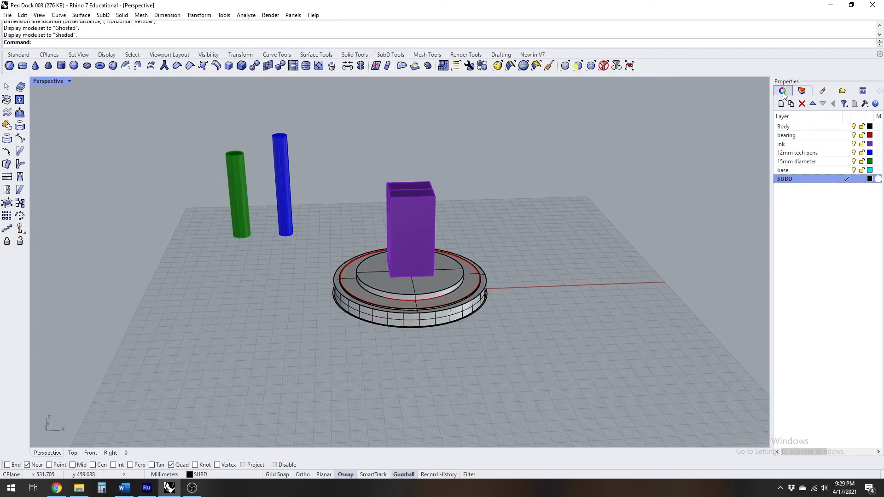
left_click(802, 92)
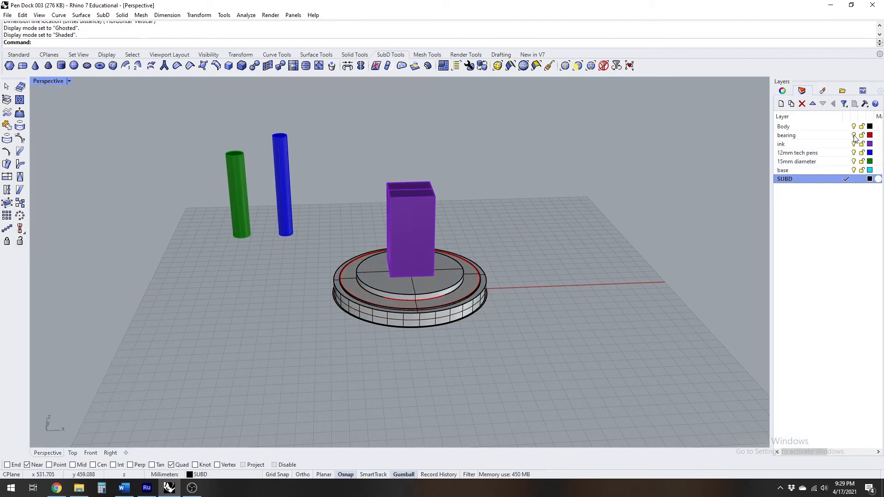
left_click(854, 135)
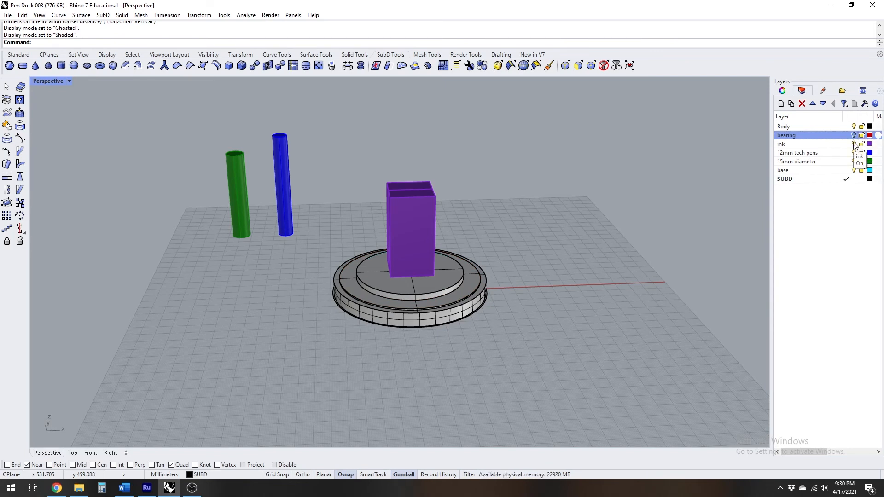
left_click(854, 144)
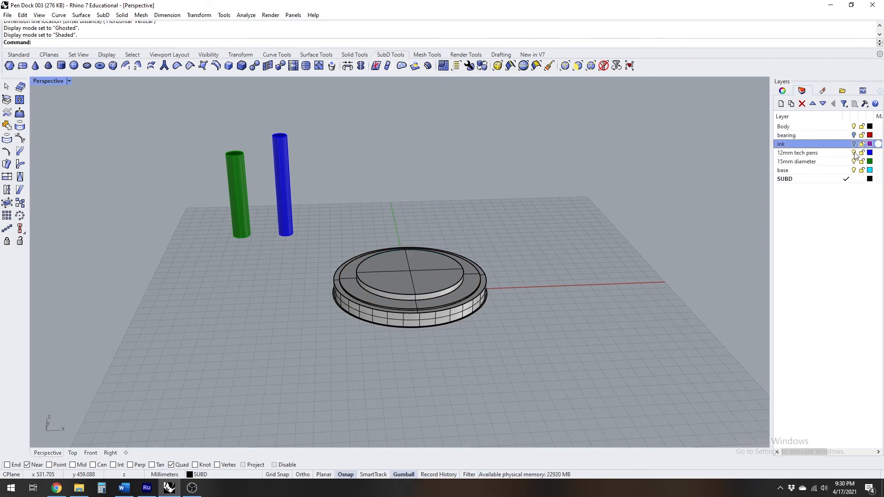
left_click(854, 153)
left_click(854, 162)
left_click(854, 170)
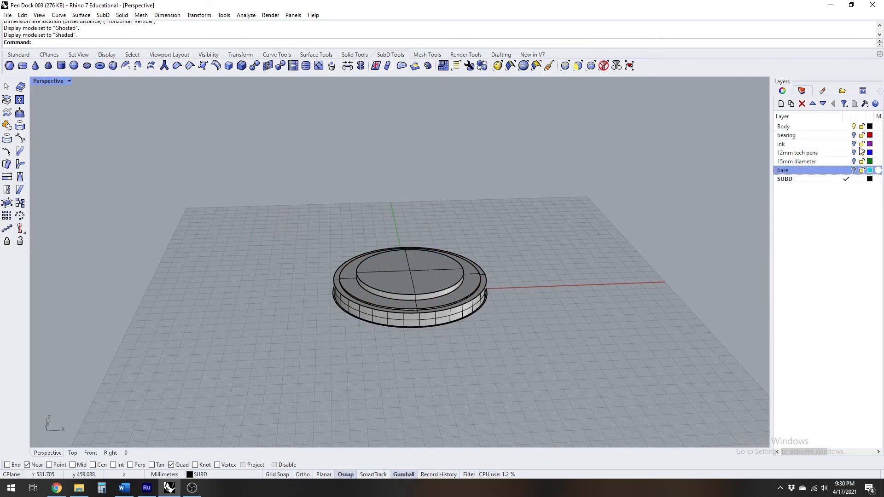
left_click(862, 127)
Create a SubD box with 2 × 2 × 2 divisions and a base of about 57 × 64 mm beside the body on its negative X side
right_click_drag(628, 271, 489, 315)
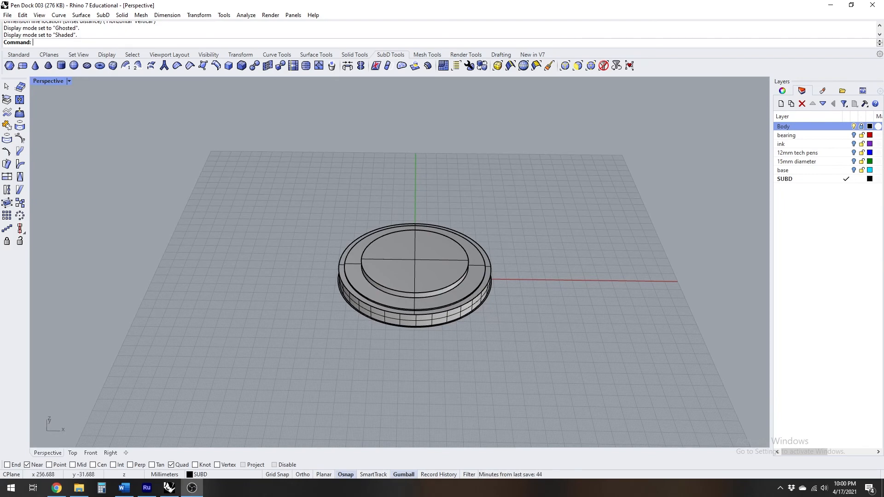
right_click_drag(657, 267, 629, 258)
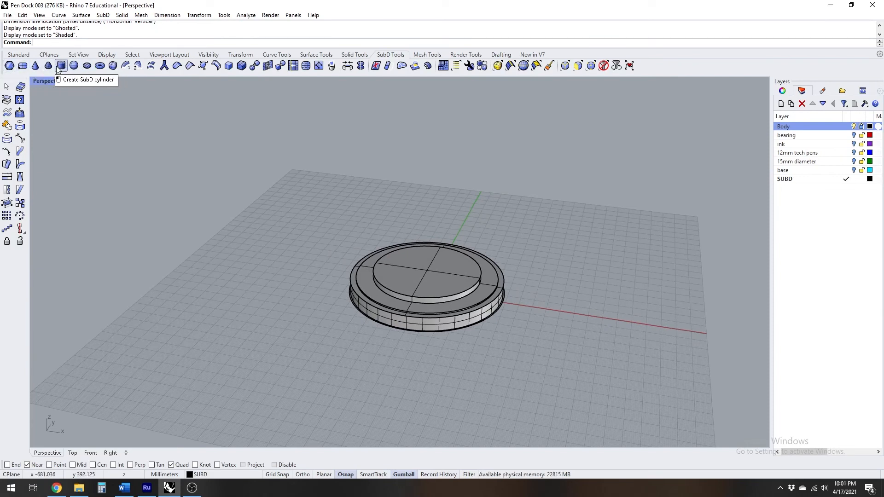
left_click(113, 66)
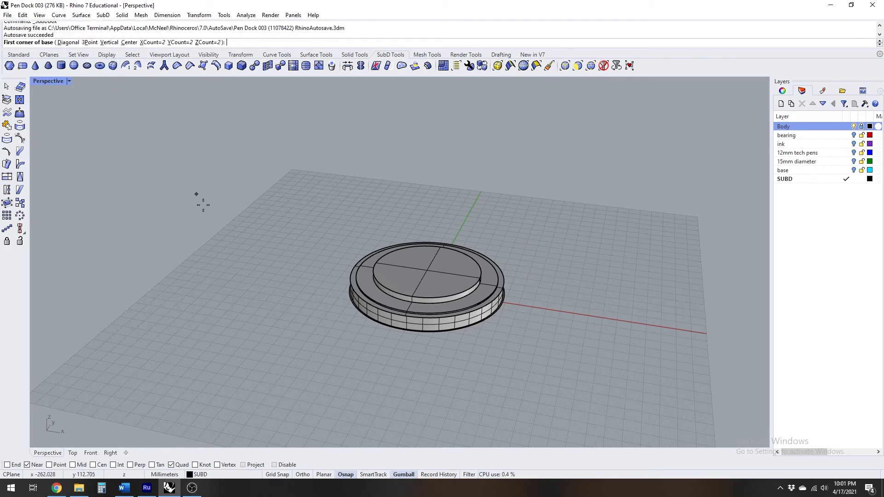
right_click_drag(264, 255, 286, 295)
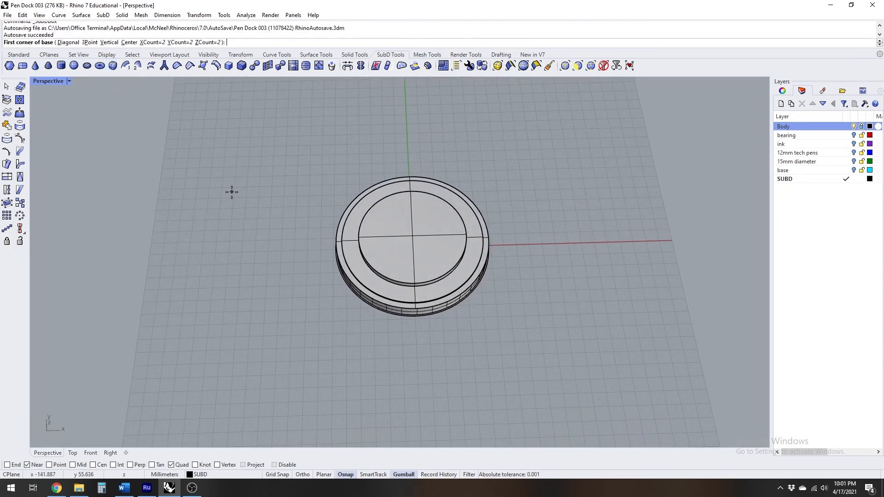
left_click(232, 193)
left_click(302, 260)
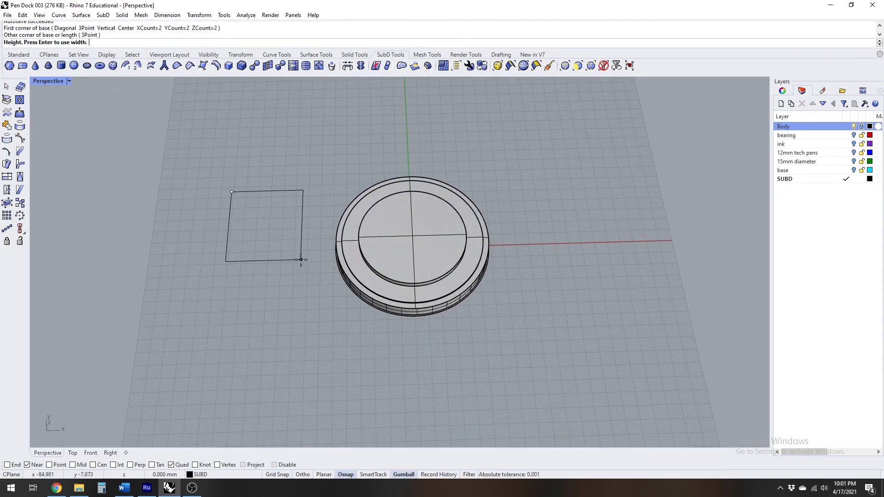
left_click(280, 221)
Compare the SubD box in flat and smooth display, ending in smooth display
right_click_drag(226, 208, 488, 240)
scroll(207, 217, "up", 7)
scroll(435, 203, "down", 7)
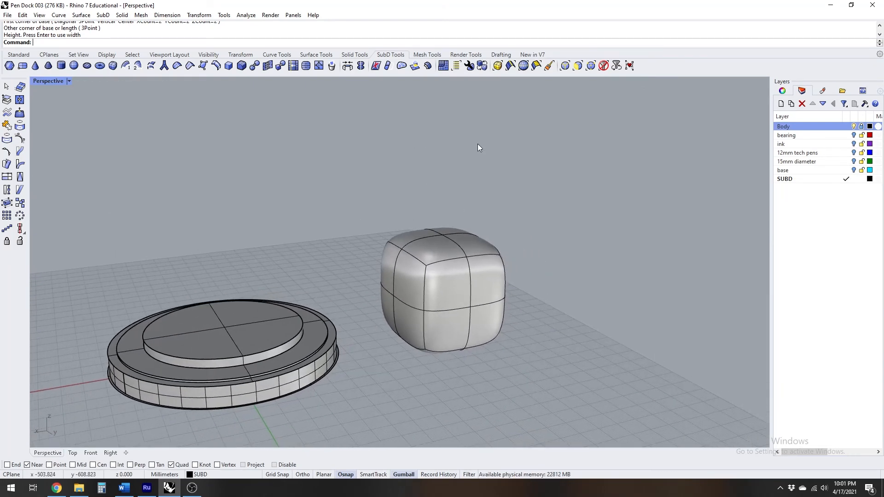
left_click(482, 66)
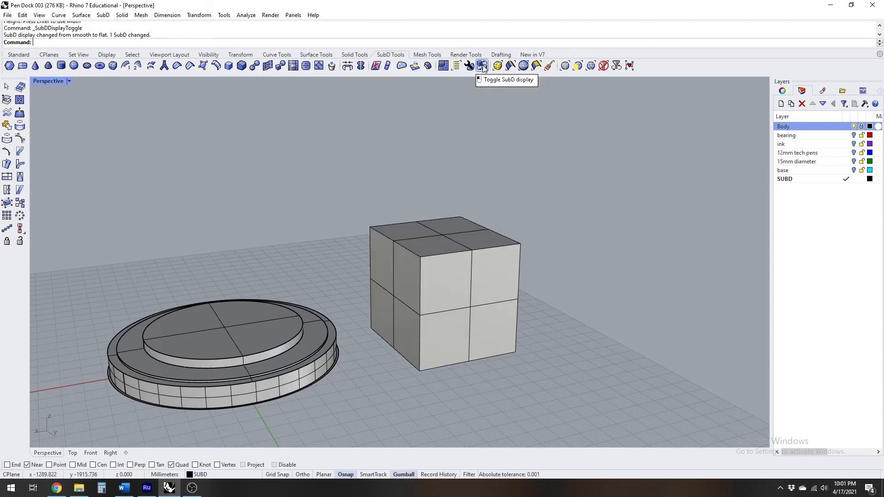
left_click(482, 66)
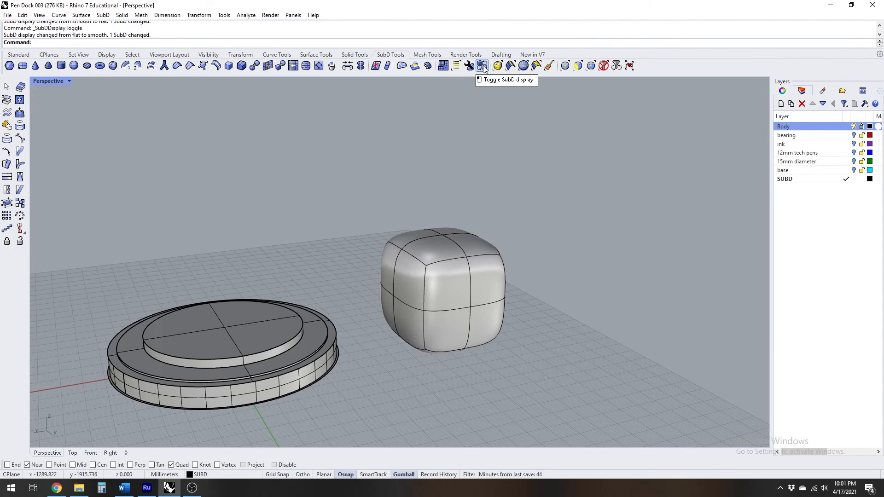
Switch the SubD box to flat display, select three of the inner edges on its top, and clear the selection
left_click(483, 65)
right_click_drag(479, 285, 507, 314)
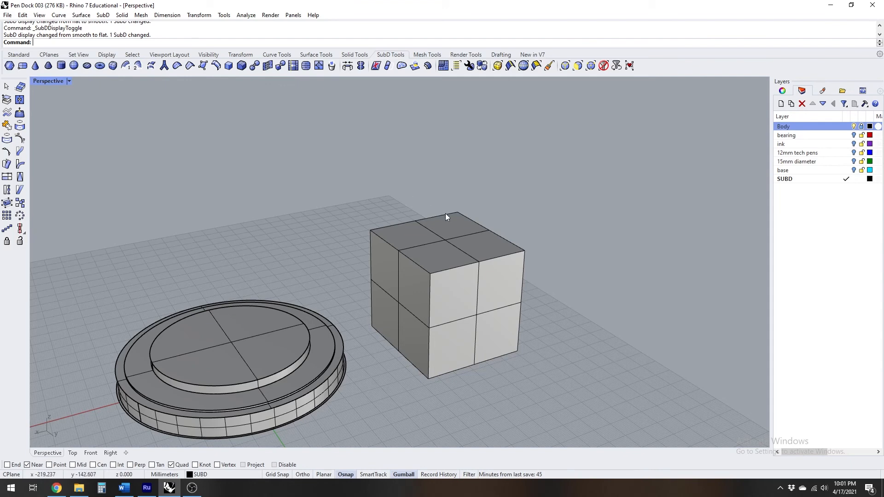
left_click(467, 253, "ctrl+shift")
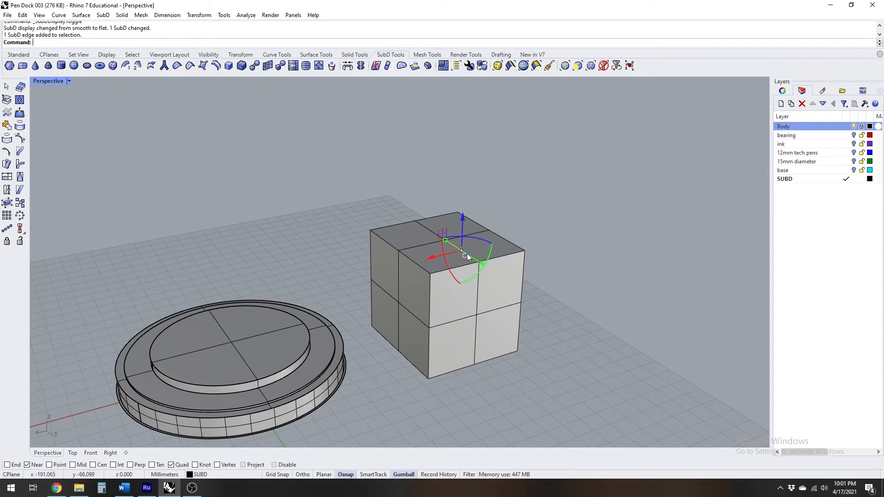
right_click_drag(543, 267, 596, 256)
scroll(467, 265, "up", 6)
left_click(518, 195, "ctrl+shift")
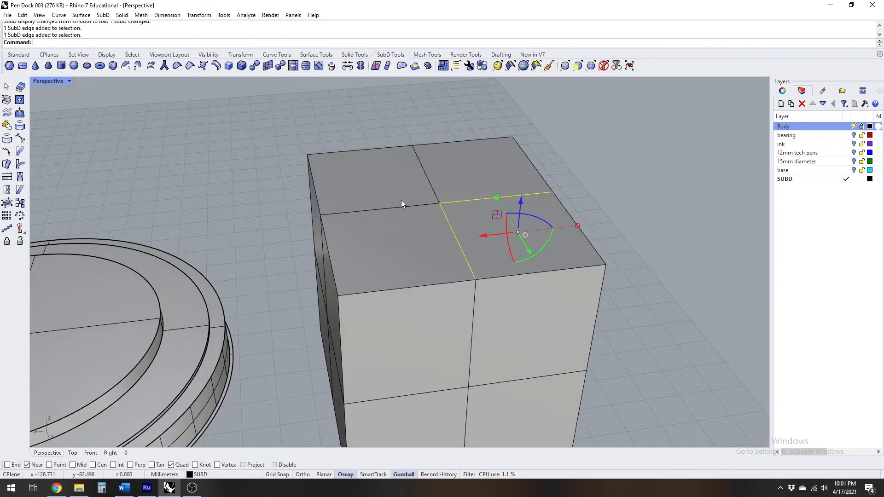
left_click(395, 208, "ctrl+shift")
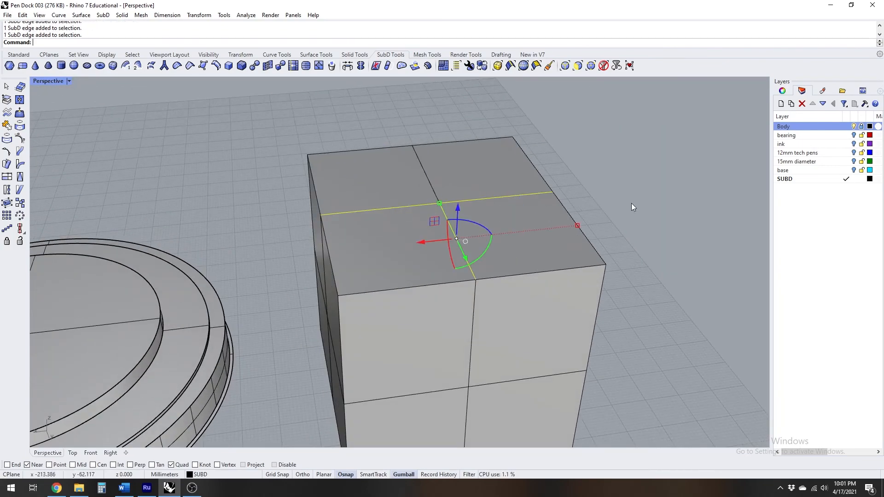
left_click(634, 204)
Raise one inner edge on the top of the SubD box vertically to form a ridge
left_click(463, 252, "ctrl+shift")
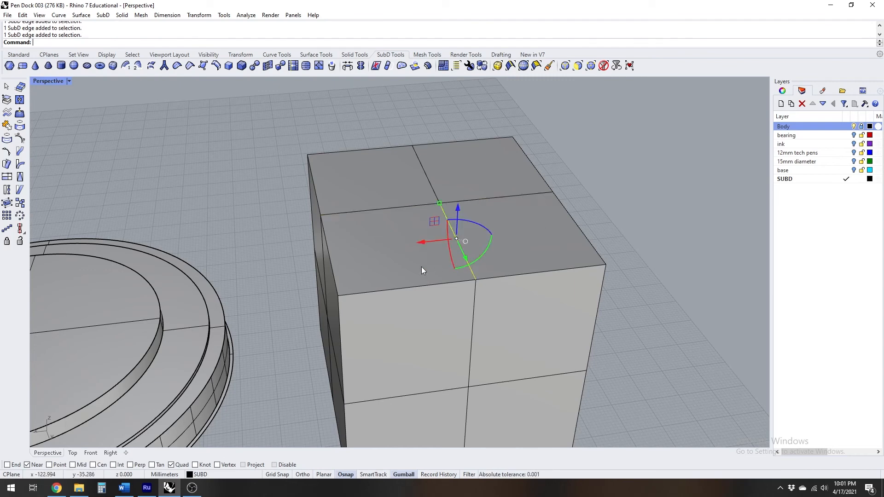
right_click_drag(422, 270, 505, 262)
left_click_drag(459, 206, 451, 167)
right_click_drag(451, 168, 473, 198)
scroll(604, 217, "down", 5)
left_click(663, 219)
Select three of the box's top faces together and clear the selection
right_click_drag(664, 222, 507, 228)
right_click_drag(460, 266, 451, 285)
left_click(389, 288, "ctrl+shift")
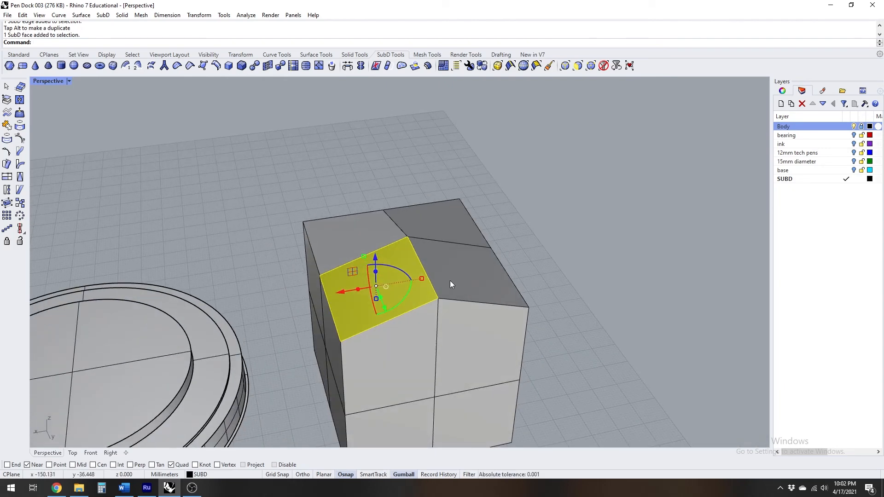
left_click(463, 268, "ctrl+shift")
left_click(447, 223, "ctrl+shift")
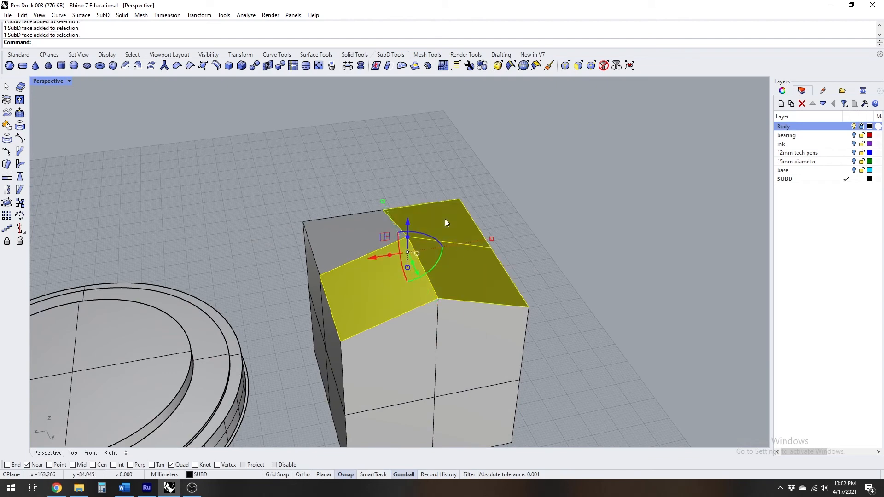
left_click(577, 238)
Move a single top face beside the raised edge of the box upward
left_click(400, 286, "ctrl+shift")
left_click_drag(375, 258, 315, 240)
right_click_drag(315, 239, 377, 247)
left_click(549, 236)
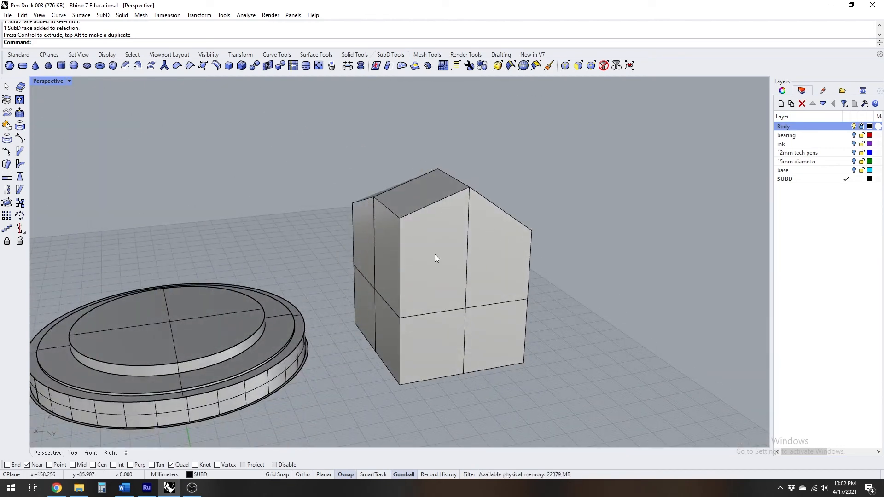
Compare the edited box in smooth and flat display from several angles, ending in smooth display
left_click(482, 66)
right_click_drag(468, 159, 449, 199)
right_click_drag(373, 191, 442, 215)
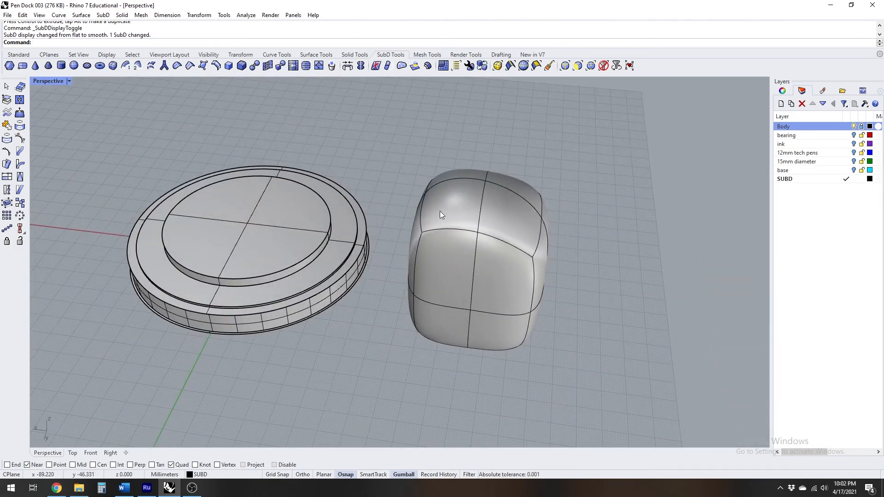
left_click(482, 66)
left_click(482, 67)
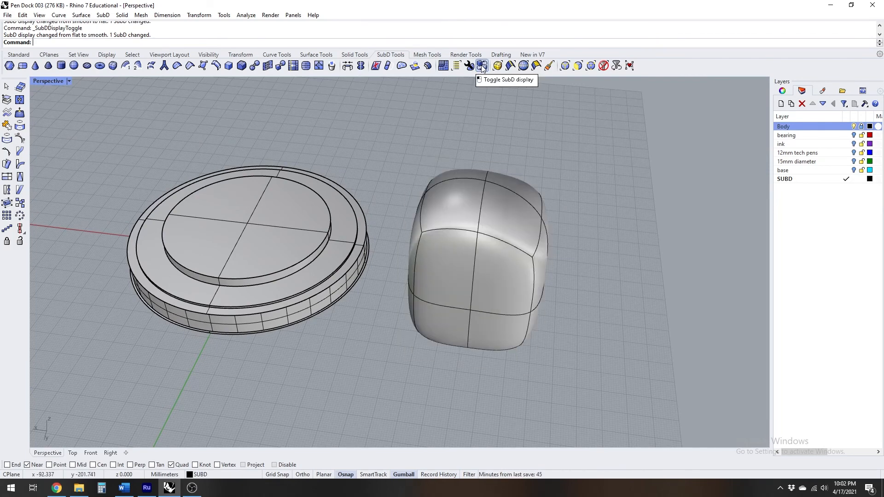
left_click(481, 67)
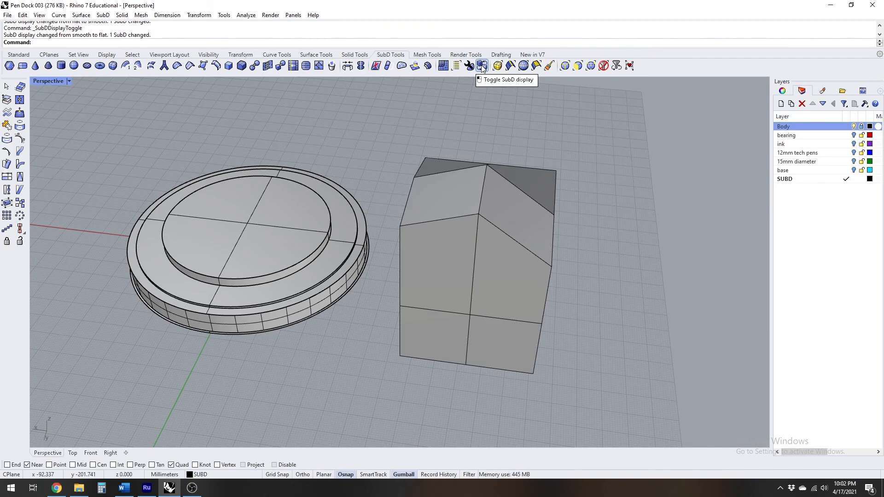
left_click(482, 66)
right_click_drag(551, 164, 474, 156)
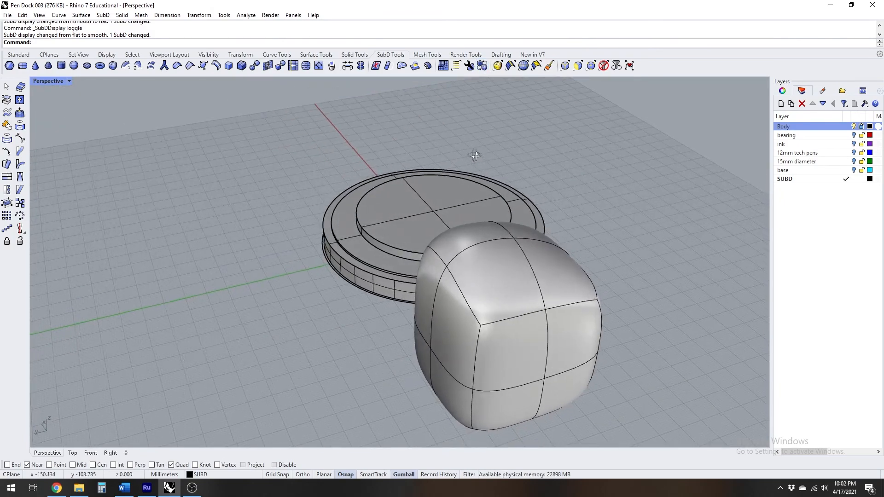
Delete the edited SubD box beside the body
left_click(546, 279)
key("Delete")
scroll(516, 281, "down", 4)
right_click_drag(509, 275, 310, 200)
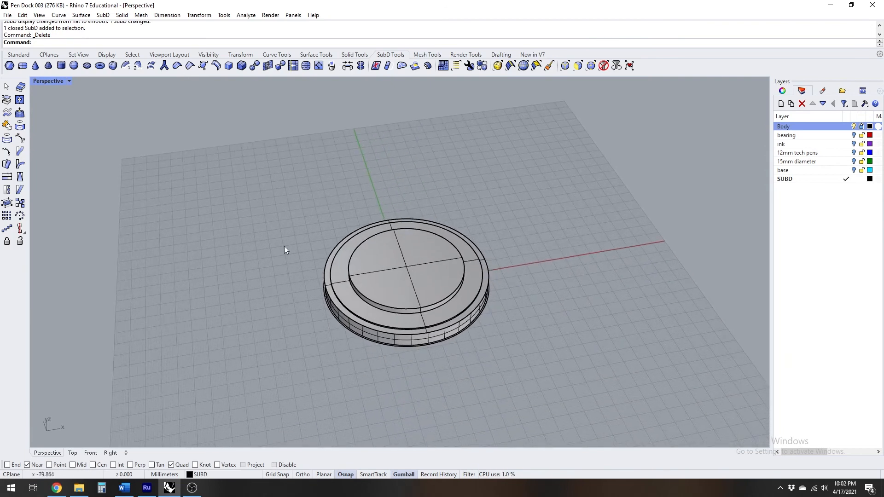
Start a solid SubD cylinder with 4 vertical and 8 around faces in the four-viewport layout, enabling the Cen snap and Grid Snap
left_click(60, 66)
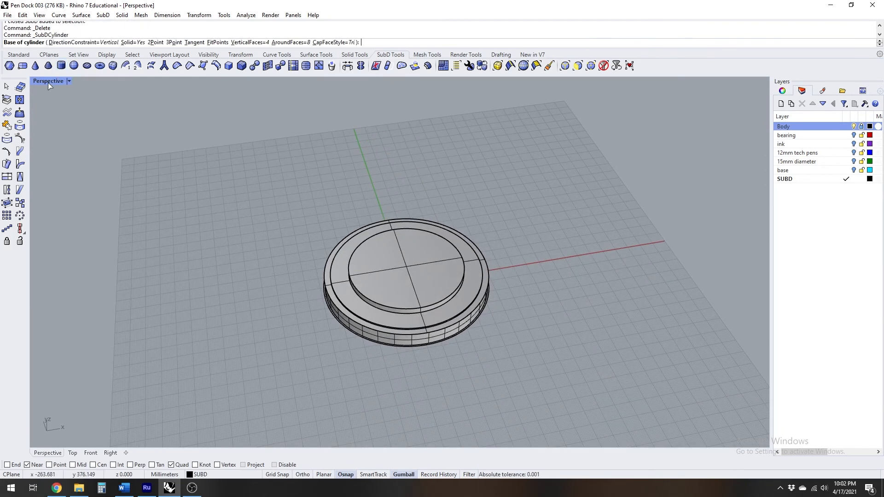
double_click(47, 81)
right_click_drag(264, 188, 238, 169)
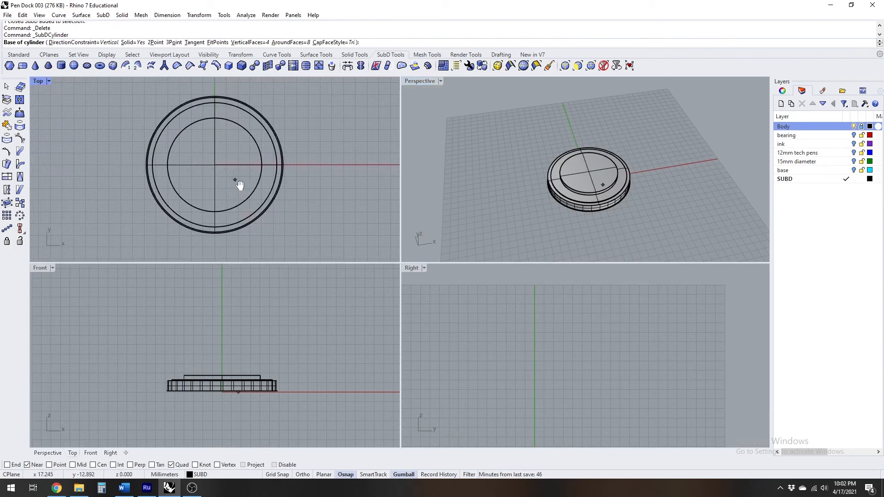
left_click(93, 465)
left_click(276, 475)
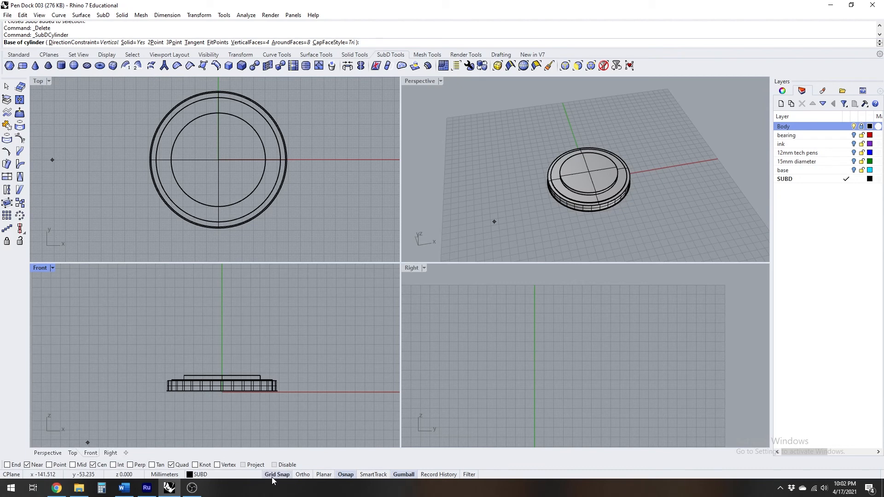
Centre the cylinder's base on the body at the origin in the Top view and give it a 64 mm radius
scroll(218, 161, "up", 4)
left_click(218, 160)
scroll(207, 178, "down", 2)
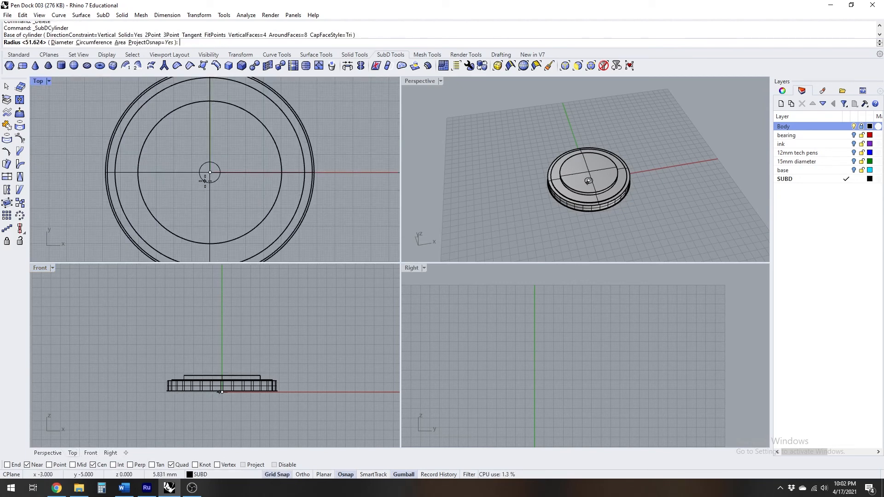
scroll(206, 179, "down", 2)
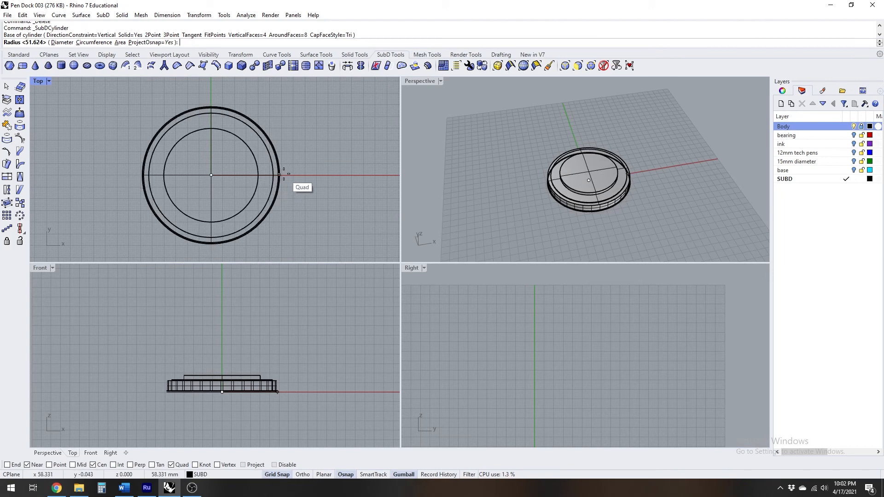
scroll(279, 175, "up", 3)
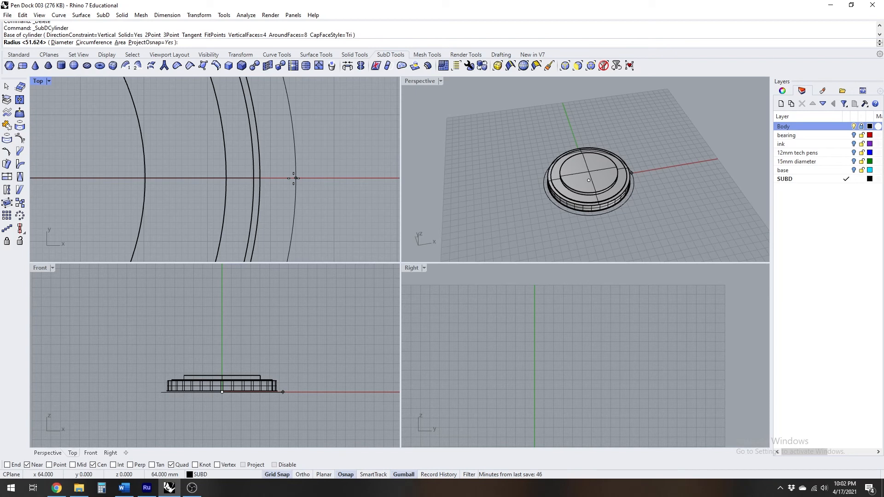
left_click(294, 178)
Set the cylinder's height to 100 mm in the Front view
scroll(293, 178, "down", 4)
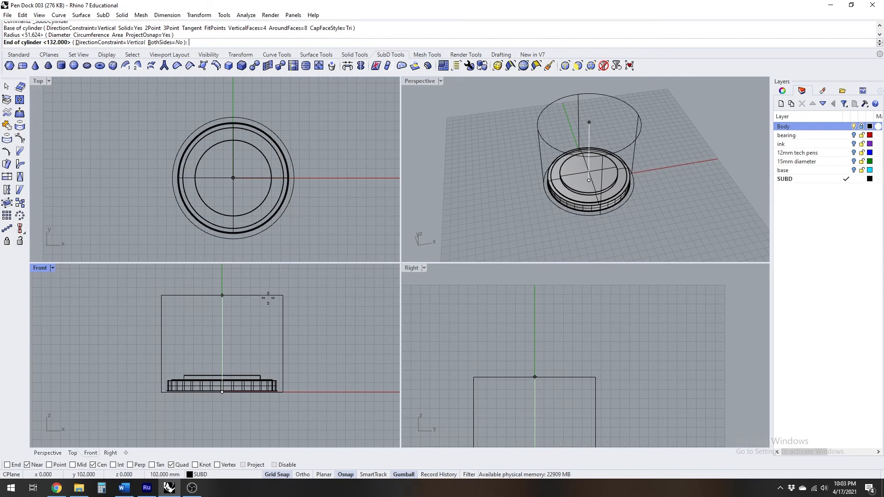
scroll(268, 300, "up", 3)
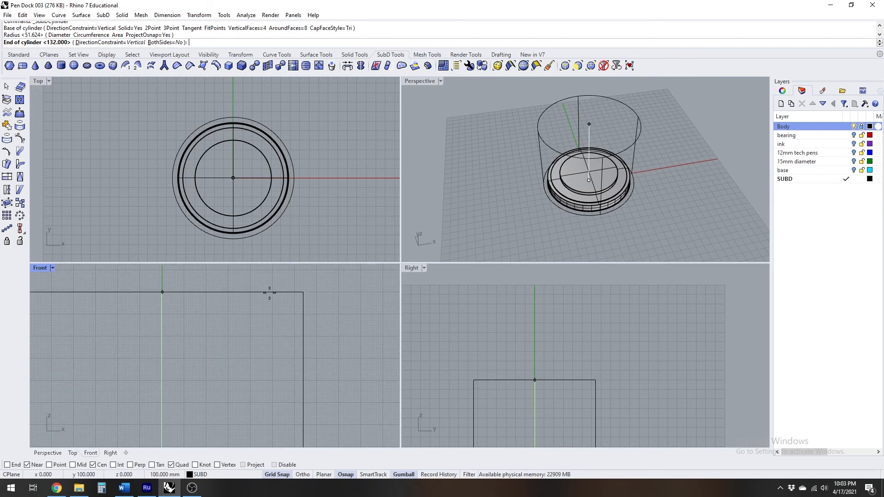
left_click(270, 294)
scroll(269, 296, "down", 4)
right_click_drag(607, 161, 584, 140)
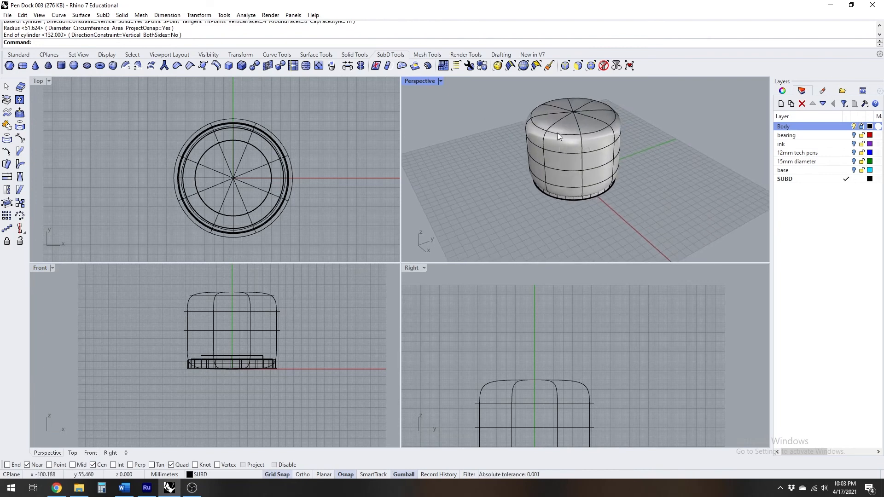
Maximise the Perspective viewport, switch the SubD cylinder to flat display, and set the viewport's display mode to Ghosted
double_click(421, 81)
right_click_drag(444, 207, 381, 226)
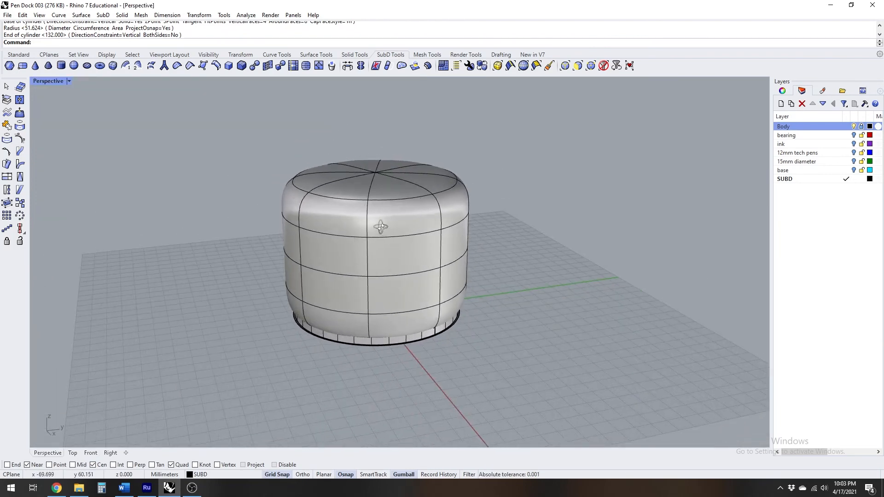
left_click(484, 66)
right_click_drag(414, 194, 142, 93)
left_click(45, 79)
left_click(55, 145)
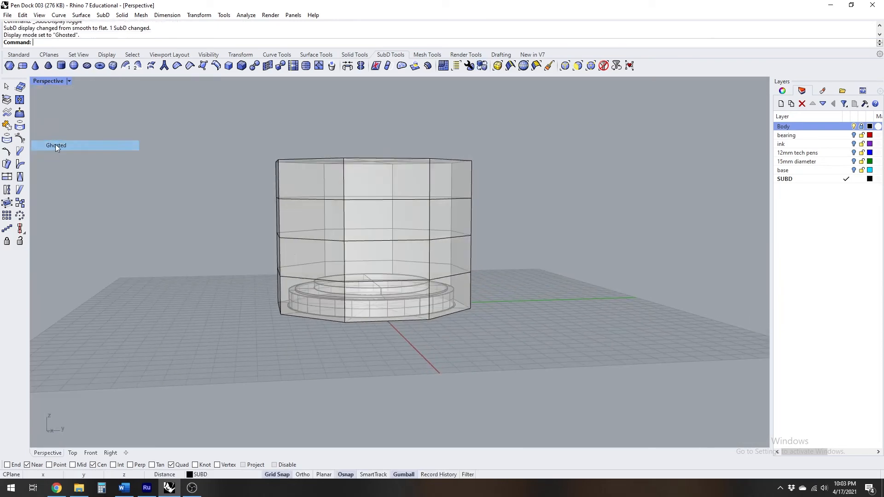
Examine how the cylinder's lower part encloses the body in flat display and in smooth display
right_click_drag(382, 297, 407, 313)
scroll(408, 312, "up", 5)
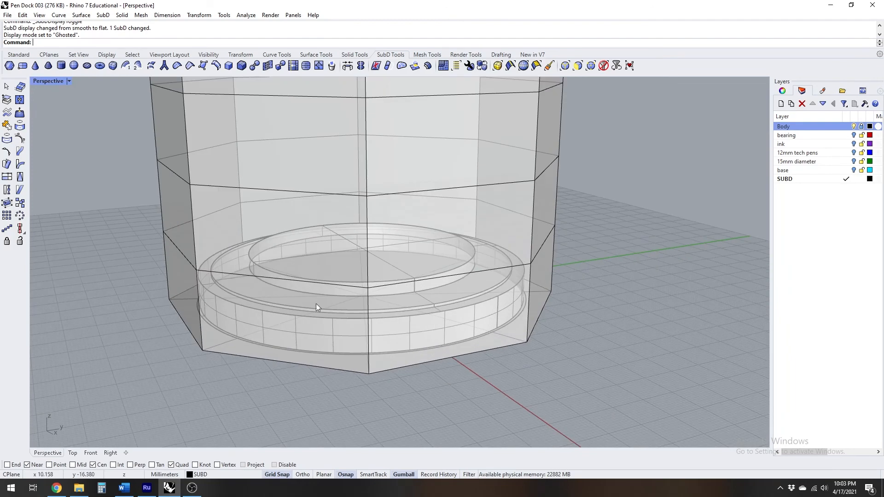
right_click_drag(513, 314, 463, 314)
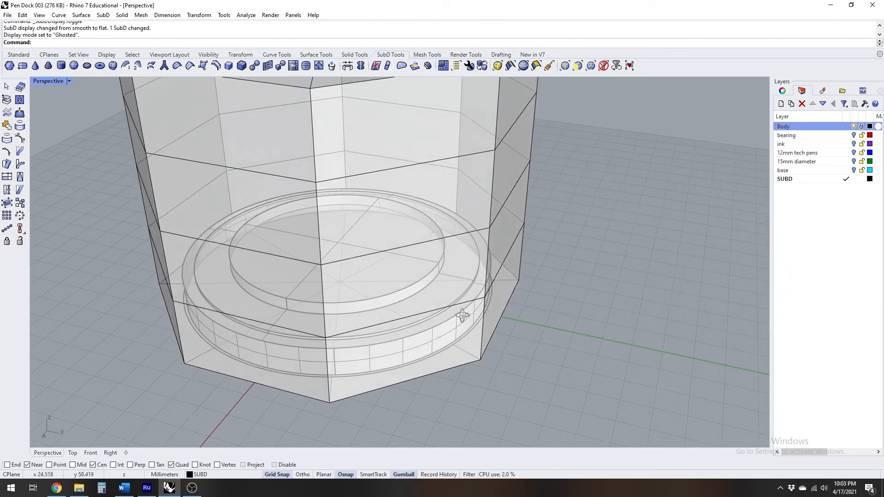
scroll(510, 303, "up", 5)
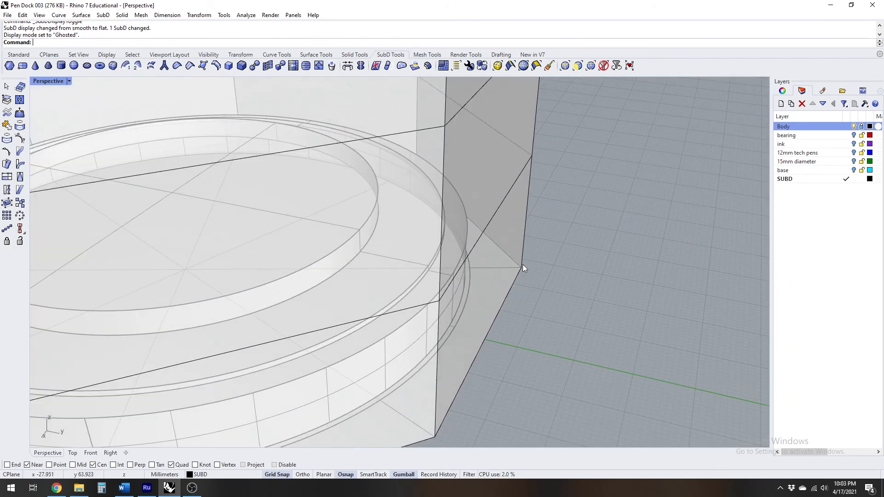
key("Tab")
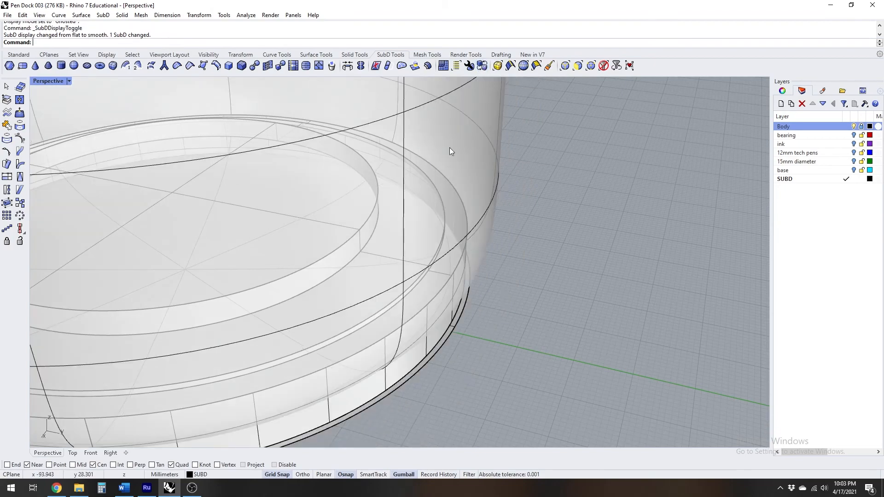
right_click_drag(449, 147, 404, 157)
right_click_drag(447, 95, 481, 156)
scroll(483, 156, "down", 4)
right_click_drag(430, 174, 479, 181)
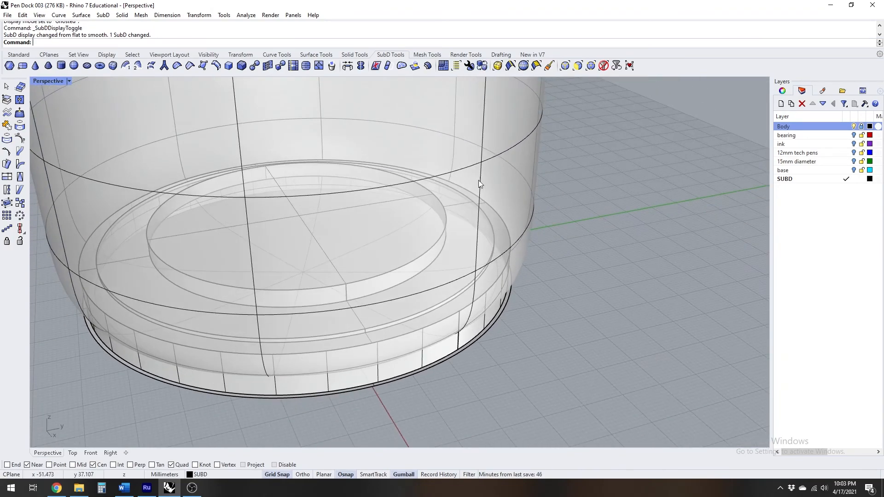
Turn off the Body layer and view the SubD cylinder from above
left_click(855, 127)
right_click_drag(536, 302, 596, 86)
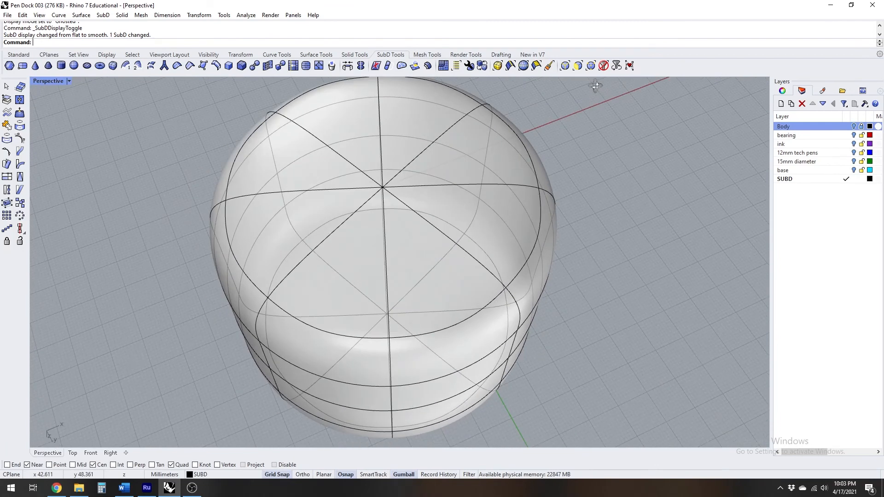
right_click_drag(580, 126, 584, 169)
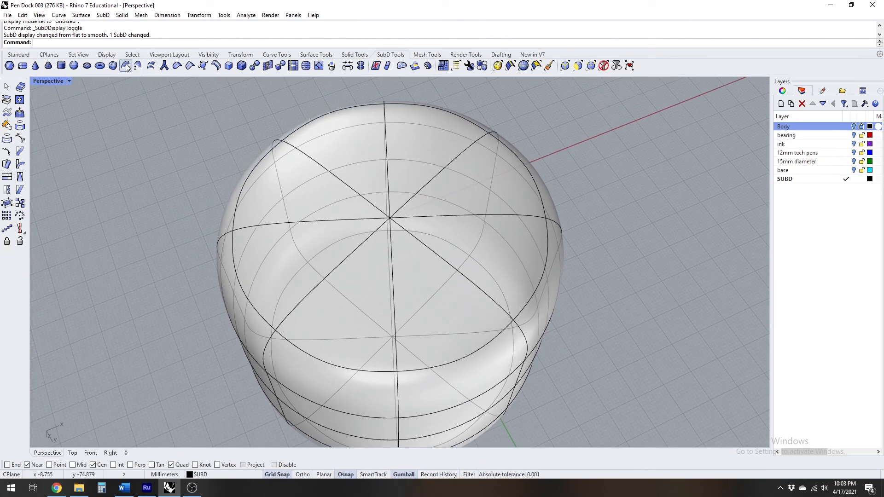
Crease the complete edge loop around the SubD cylinder's bottom
left_click(190, 66)
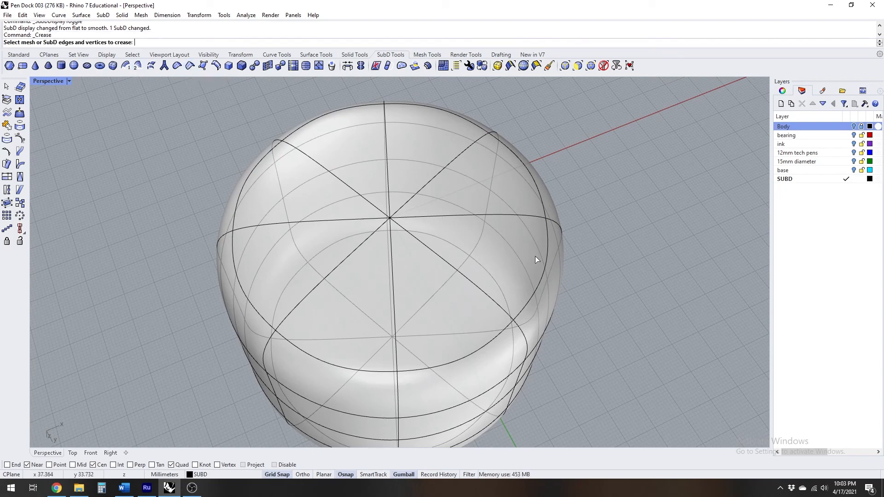
left_click(547, 259)
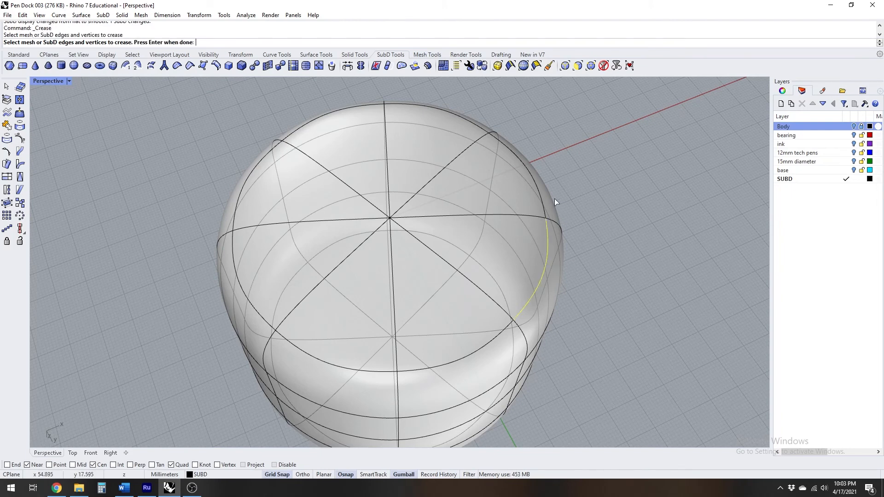
left_click(539, 192)
left_click(480, 127)
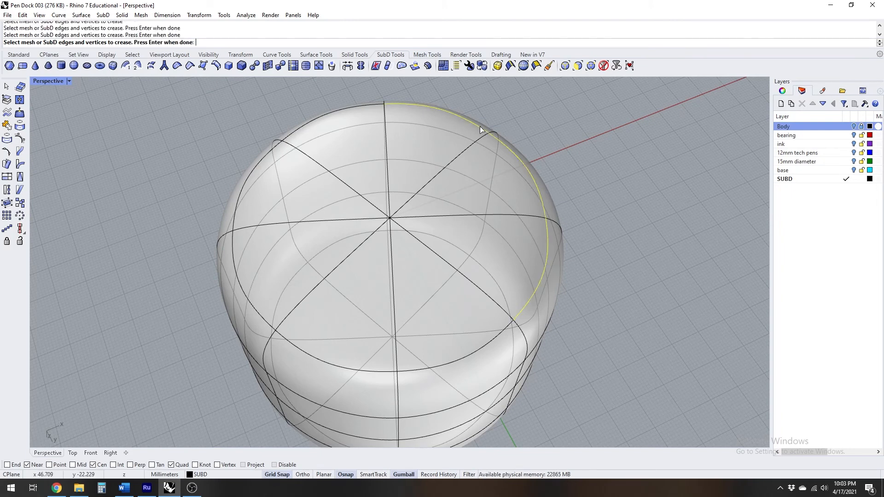
double_click(506, 330)
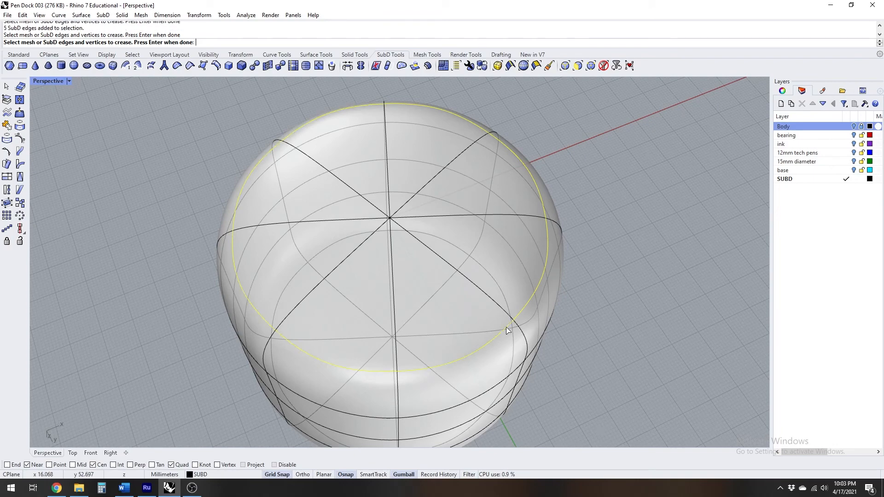
key("Return")
Turn the Body layer back on and inspect the cylinder's creased bottom edge against the body
right_click_drag(582, 156, 368, 301)
left_click(854, 127)
right_click_drag(444, 242, 449, 188)
scroll(445, 260, "up", 8)
right_click_drag(446, 260, 445, 283)
scroll(445, 283, "down", 3)
scroll(444, 282, "down", 5)
Select the SubD cylinder, restore the four-viewport layout, and turn on the base layer to compare the bottom edges in the Front view
left_click(438, 215)
double_click(46, 82)
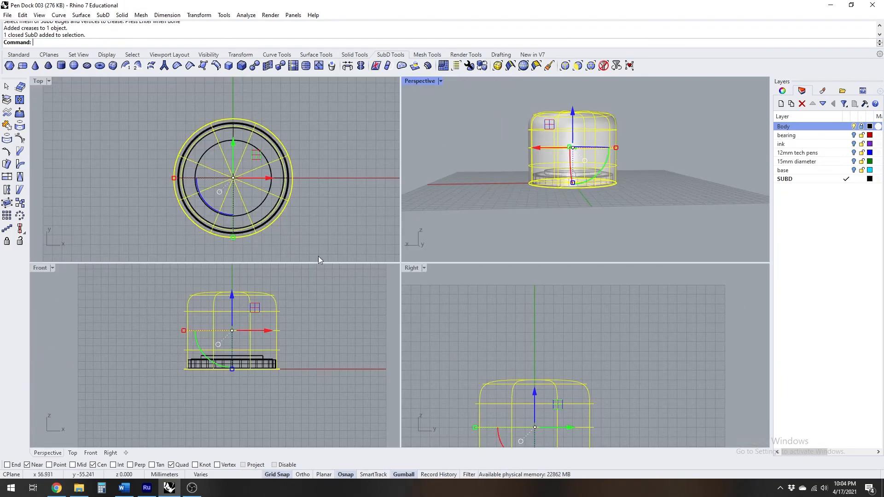
scroll(304, 364, "up", 8)
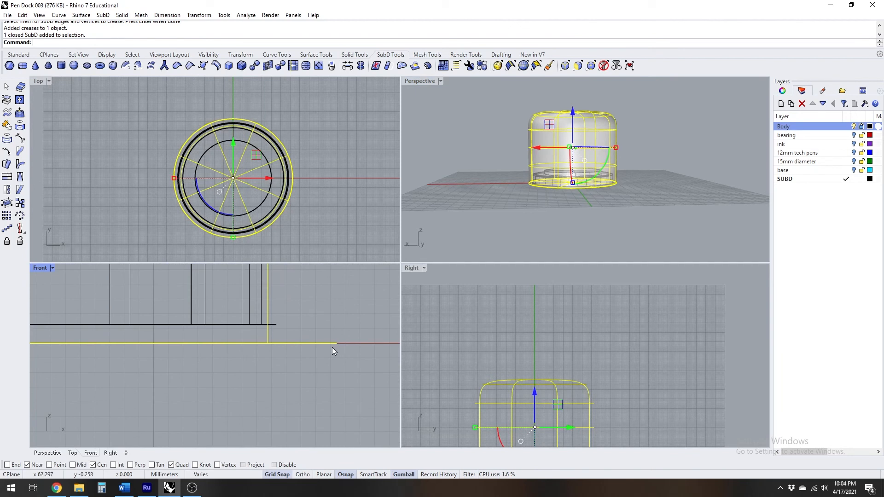
scroll(328, 345, "down", 3)
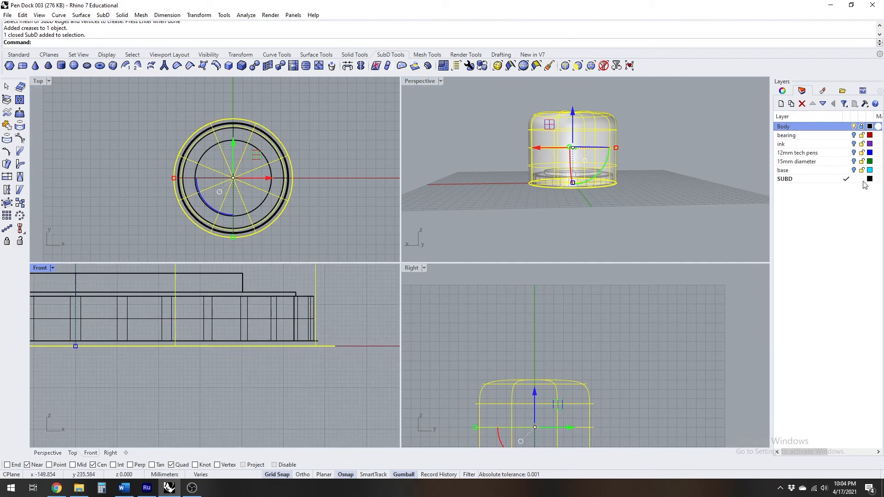
left_click(853, 171)
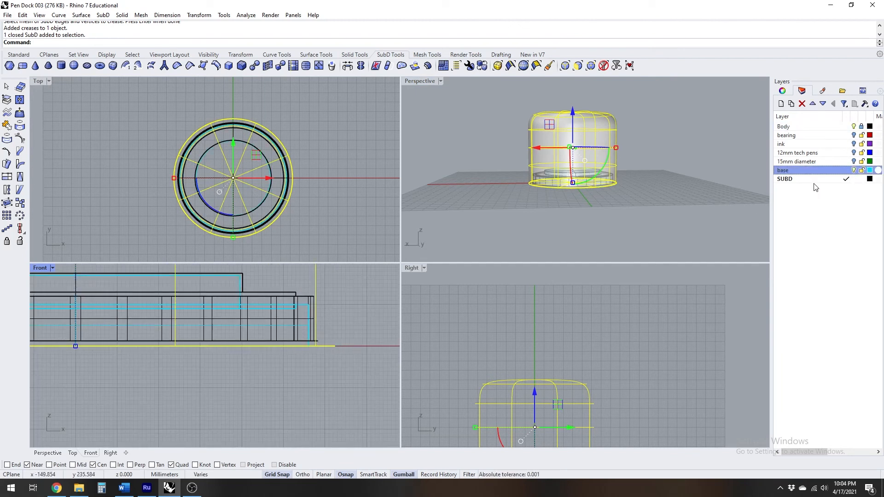
scroll(286, 343, "up", 3)
scroll(308, 349, "down", 2)
scroll(314, 358, "down", 4)
Move the SubD cylinder up 1 mm in the Front view and check its bottom edge against the body
left_click(231, 298)
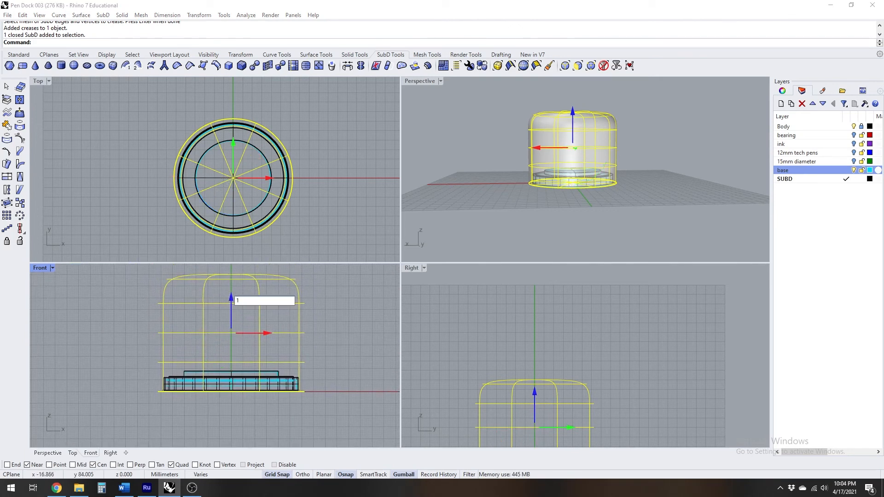
type("1")
key("Return")
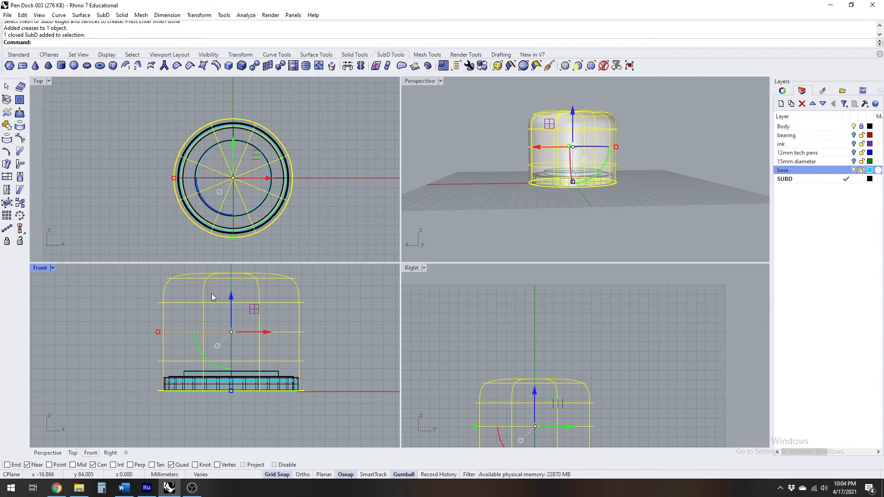
scroll(299, 388, "up", 5)
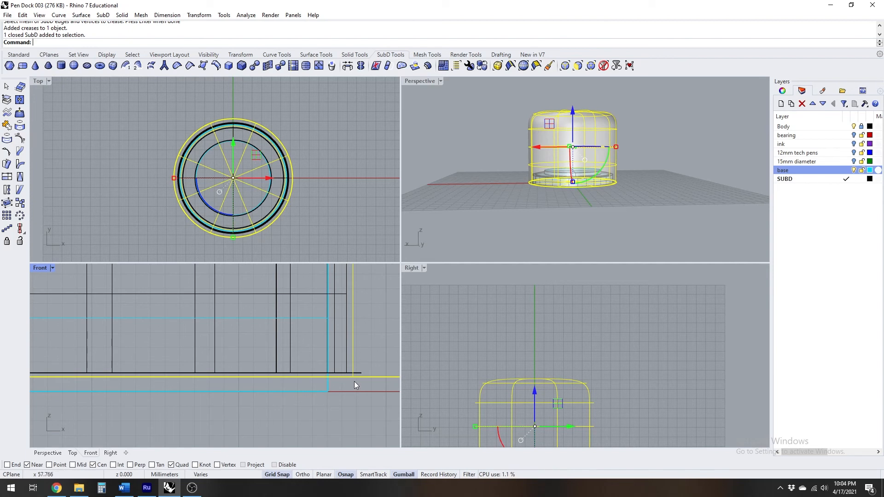
scroll(330, 379, "down", 4)
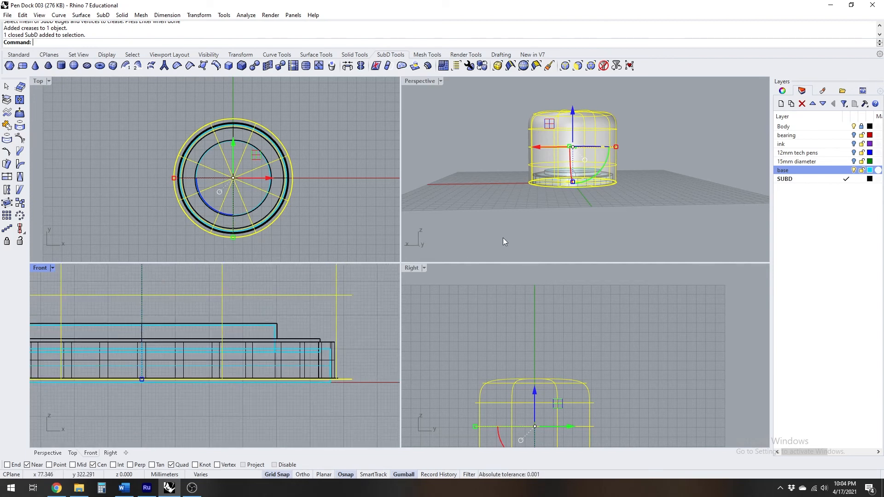
Deselect the cylinder, maximise the Perspective viewport, and turn off the base layer
right_click_drag(634, 186, 540, 199)
scroll(595, 167, "up", 5)
left_click(688, 217)
right_click_drag(688, 217, 599, 166)
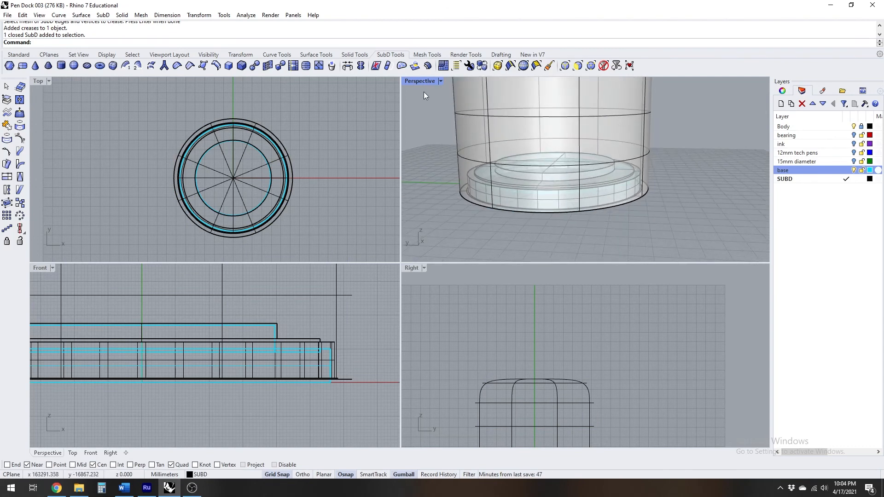
double_click(422, 81)
scroll(479, 239, "down", 5)
right_click_drag(472, 227, 405, 162)
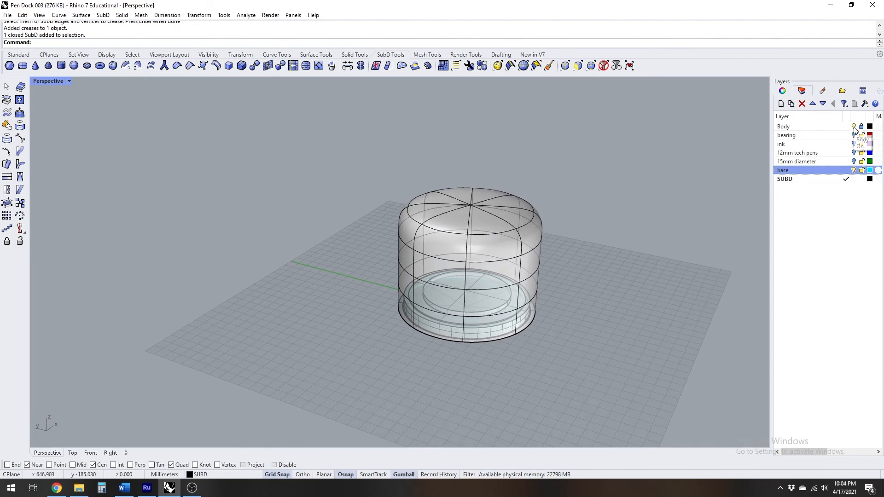
left_click(854, 171)
Subdivide a single wedge-shaped face on the top of the SubD cylinder
right_click_drag(503, 268, 434, 271, "shift")
scroll(408, 247, "up", 5)
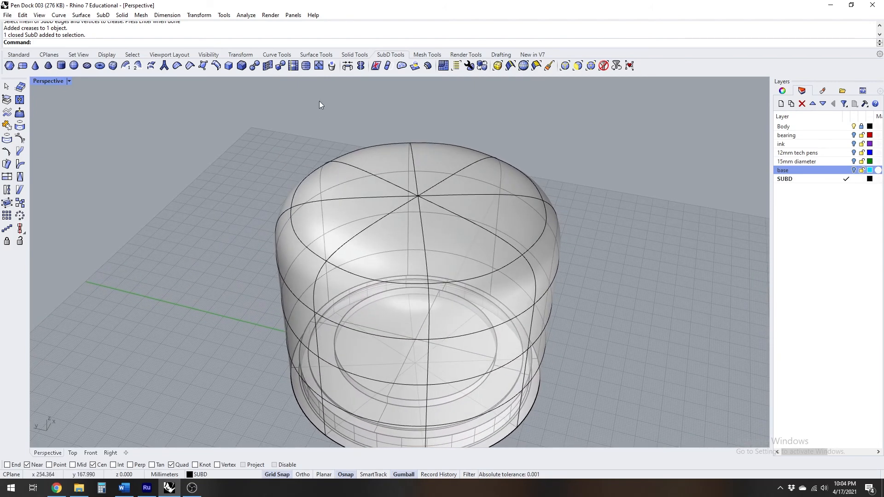
left_click(307, 67)
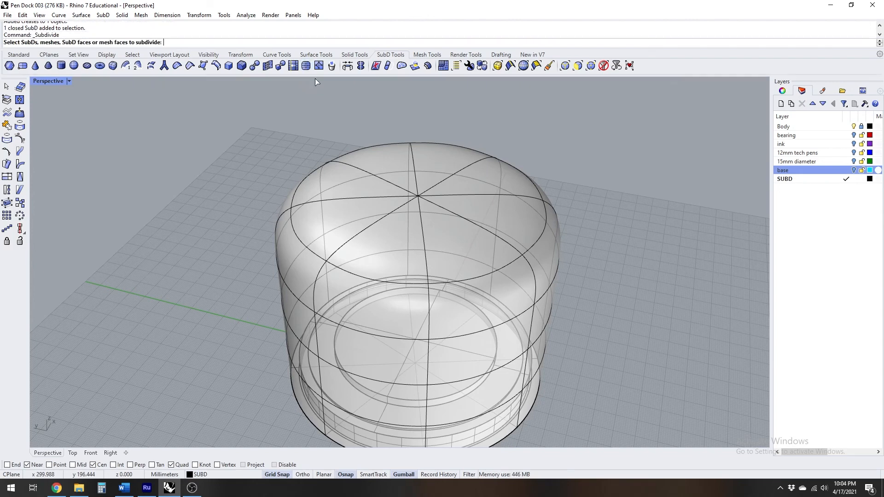
left_click(452, 245)
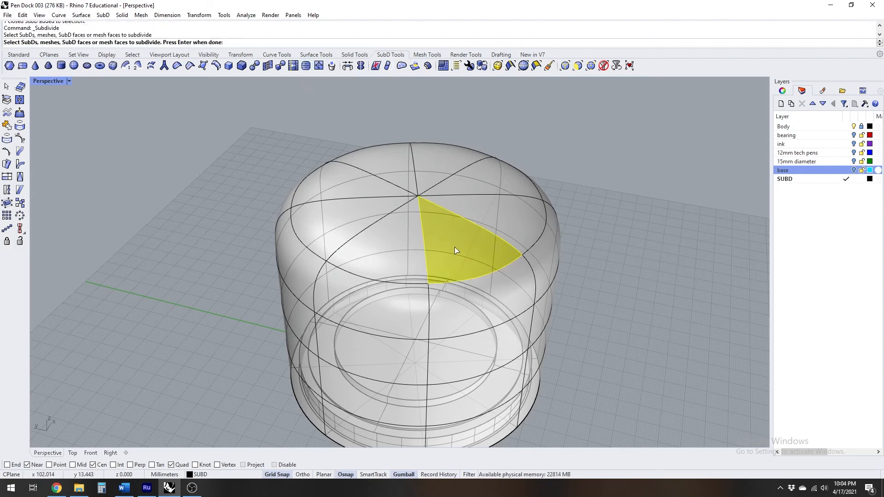
right_click(600, 256)
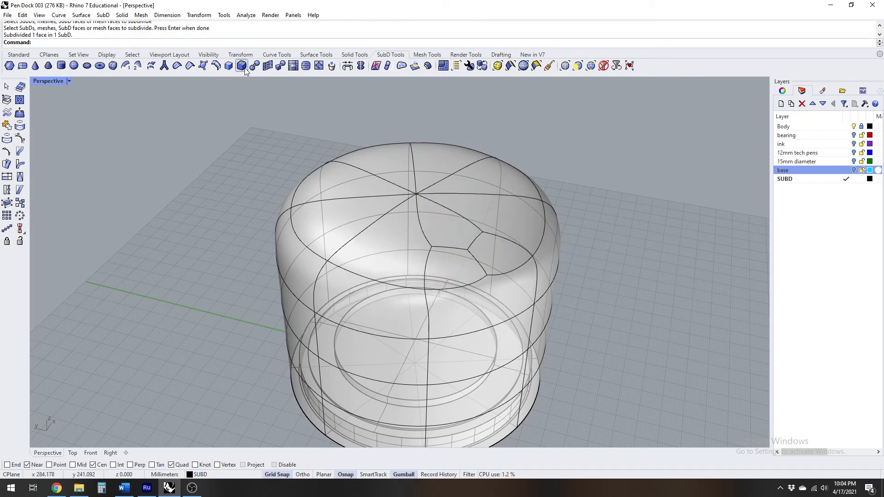
Subdivide the other seven wedge faces on the cylinder's top, and undo the face subdivisions
right_click(307, 107)
left_click(389, 240)
left_click(355, 228)
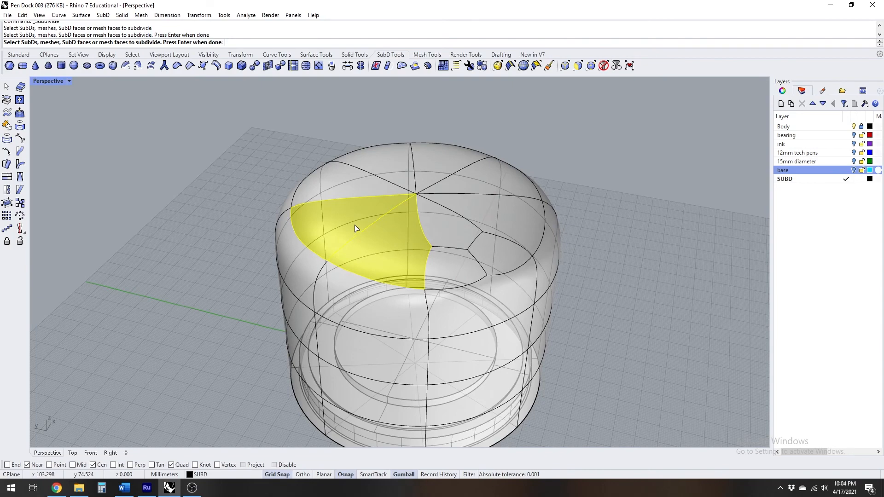
left_click(397, 170)
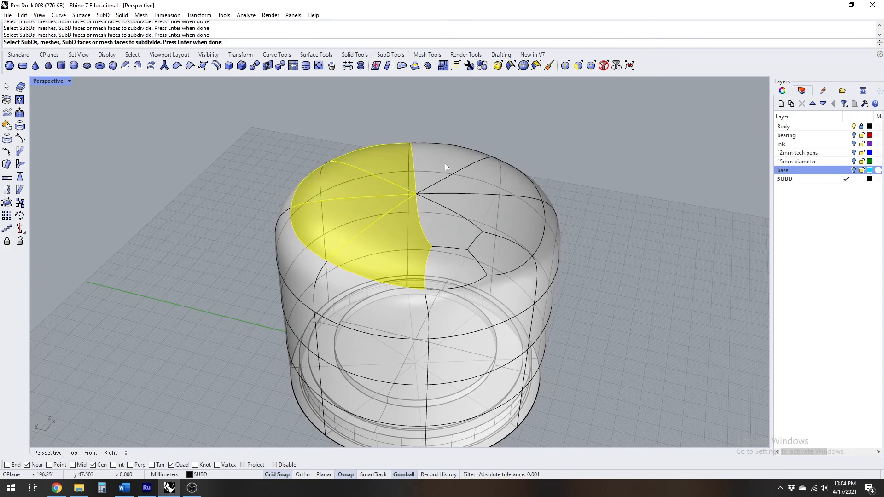
left_click(485, 186)
left_click(491, 215)
right_click(490, 216)
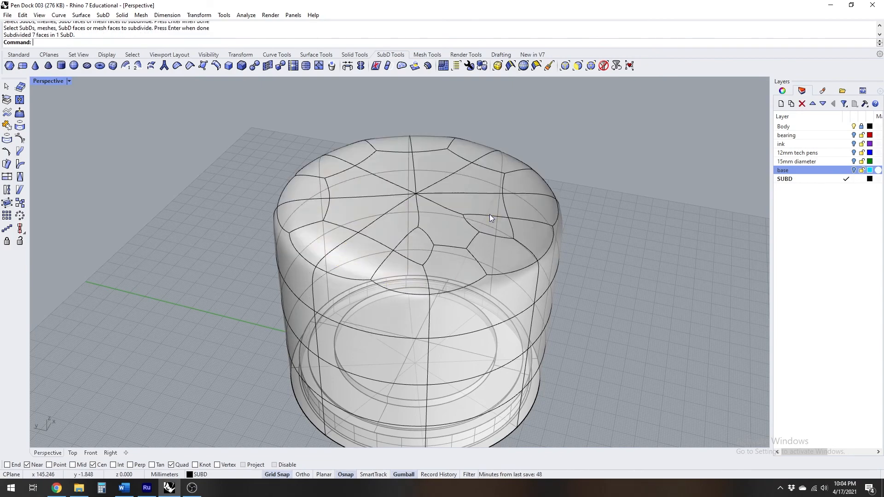
right_click_drag(420, 222, 418, 244)
key("ctrl+z")
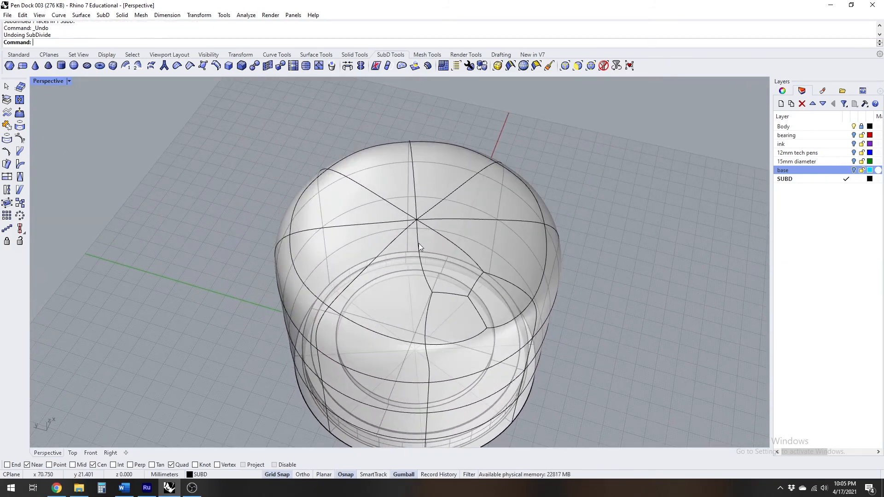
Subdivide all eight wedge faces on the cylinder's top together in one operation, and clear the selection
left_click(448, 301, "ctrl+shift")
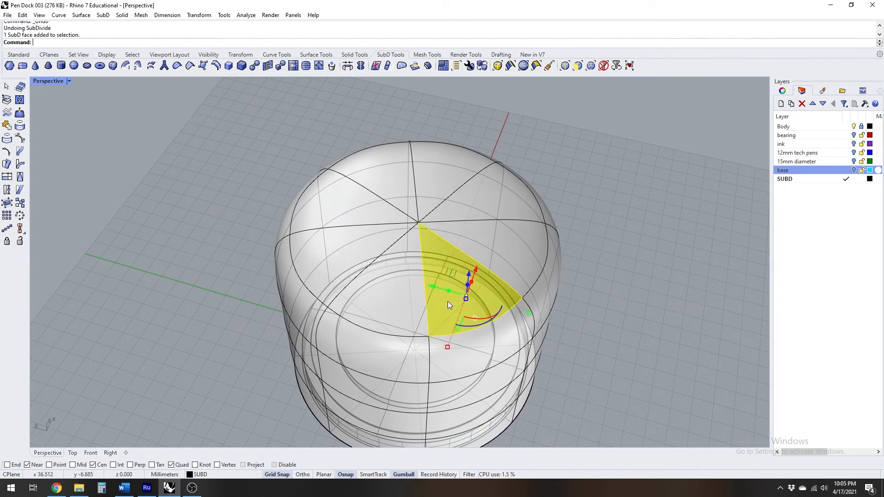
left_click(394, 298, "ctrl+shift")
left_click(353, 256, "ctrl+shift")
left_click(360, 210, "ctrl+shift")
left_click(391, 175, "ctrl+shift")
left_click(443, 177, "ctrl+shift")
left_click(471, 199, "ctrl+shift")
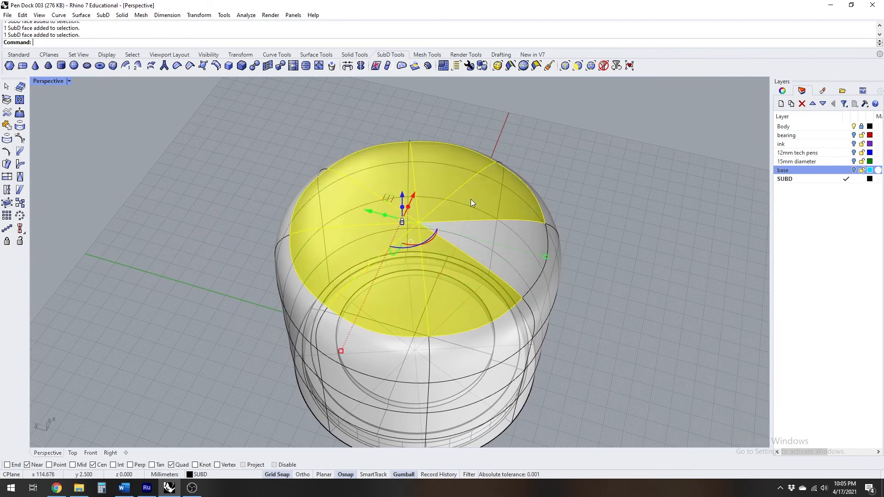
left_click(510, 236, "ctrl+shift")
right_click(582, 245)
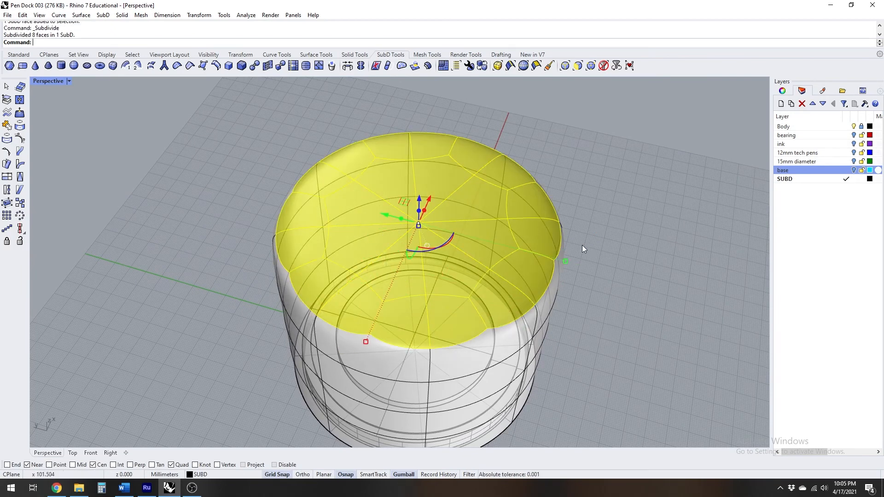
left_click(624, 236)
Set the Perspective viewport's display mode to Shaded and view the subdivided top from an angle
right_click_drag(430, 259, 364, 227)
left_click(49, 82)
left_click(63, 117)
mouse_move(147, 175)
right_mouse_down()
mouse_move(385, 218)
mouse_move(410, 233)
right_mouse_up()
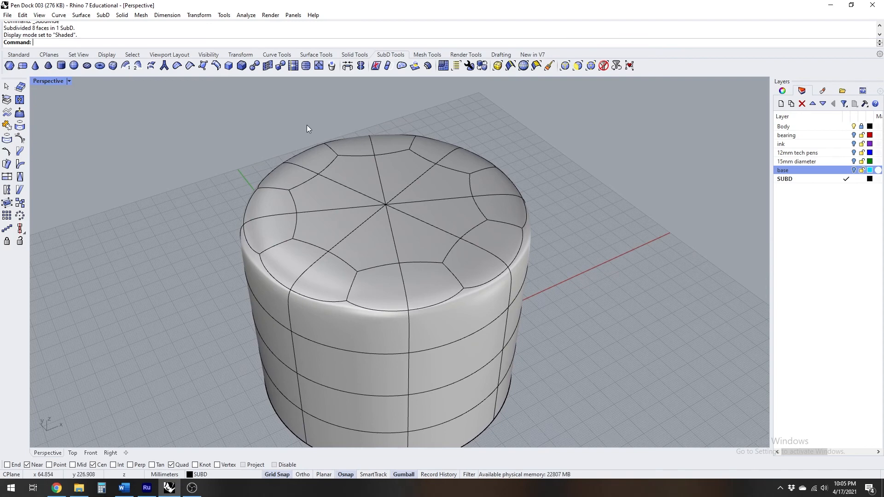
Extrude eight alternating outer faces of the cylinder's top straight up by about 24 mm in the Right view with Ortho on
left_click(416, 65)
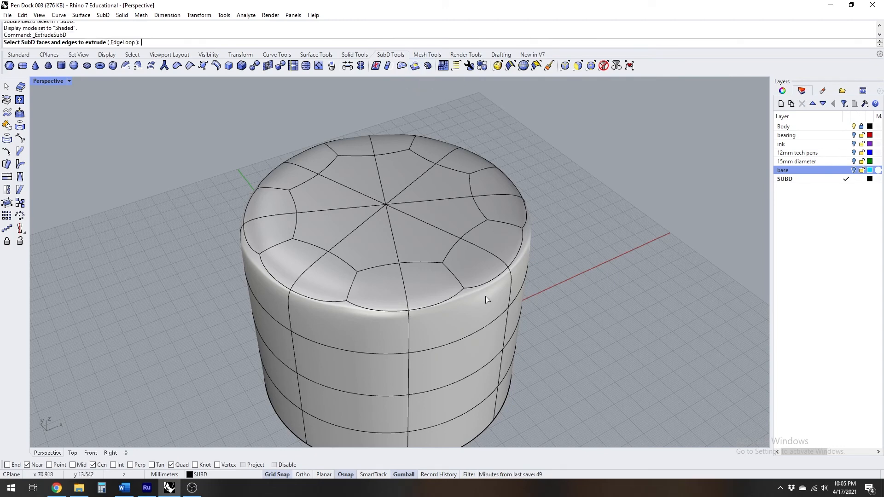
left_click(429, 284)
left_click(328, 277)
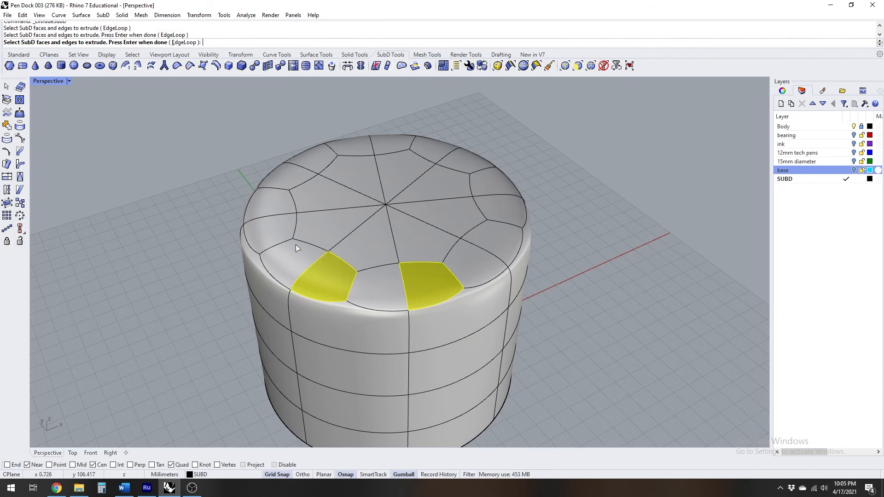
left_click(273, 231)
left_click(291, 177)
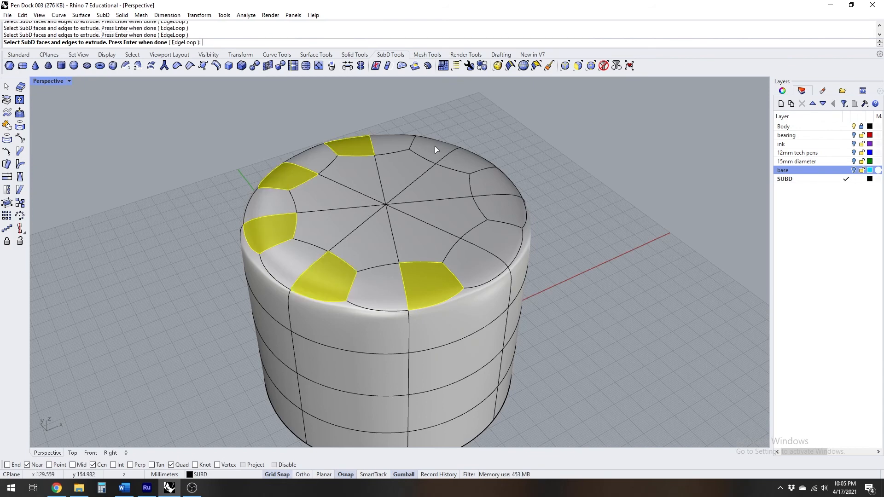
left_click(493, 182)
left_click(501, 230)
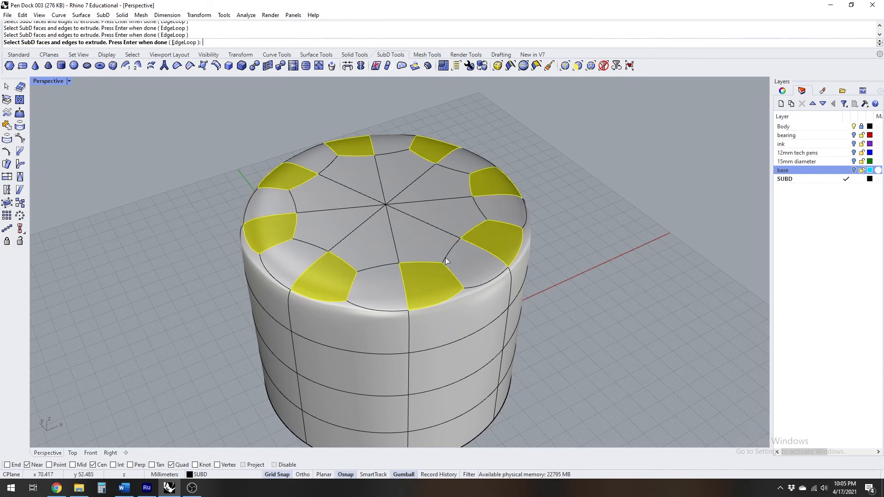
scroll(412, 206, "down", 10)
right_click_drag(412, 206, 335, 211)
scroll(416, 205, "up", 8)
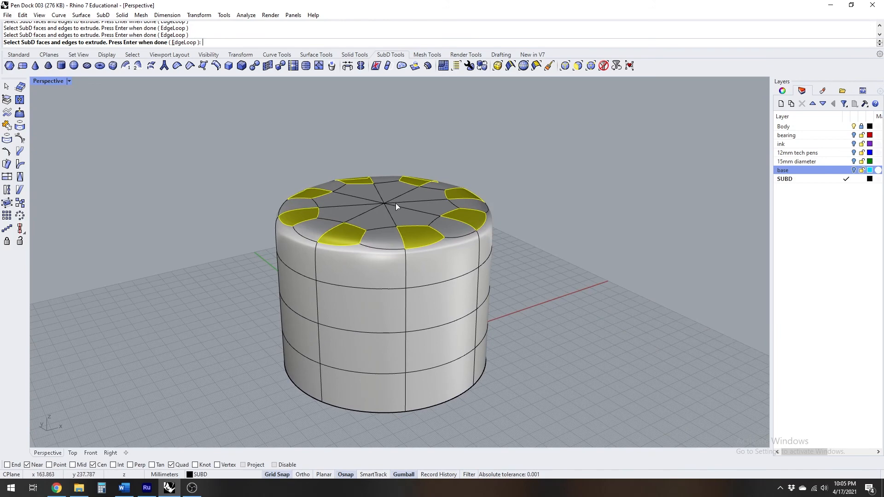
scroll(396, 203, "up", 2)
double_click(41, 82)
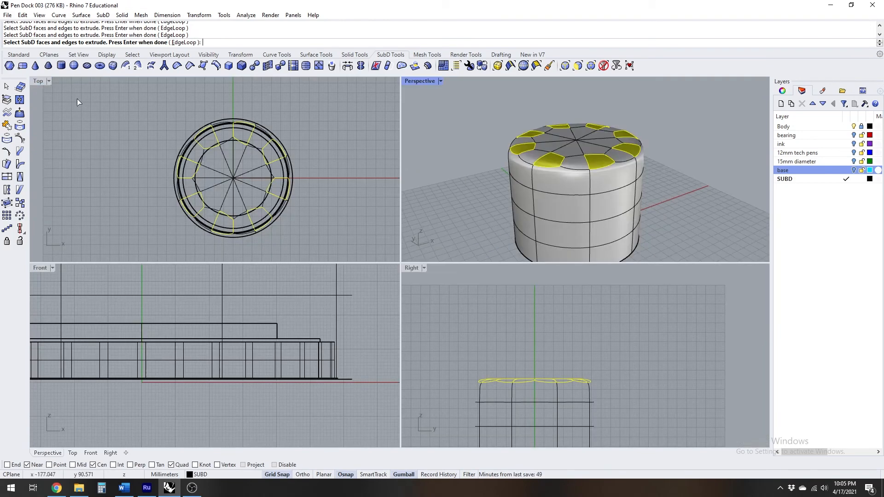
scroll(541, 330, "up", 3)
key("Return")
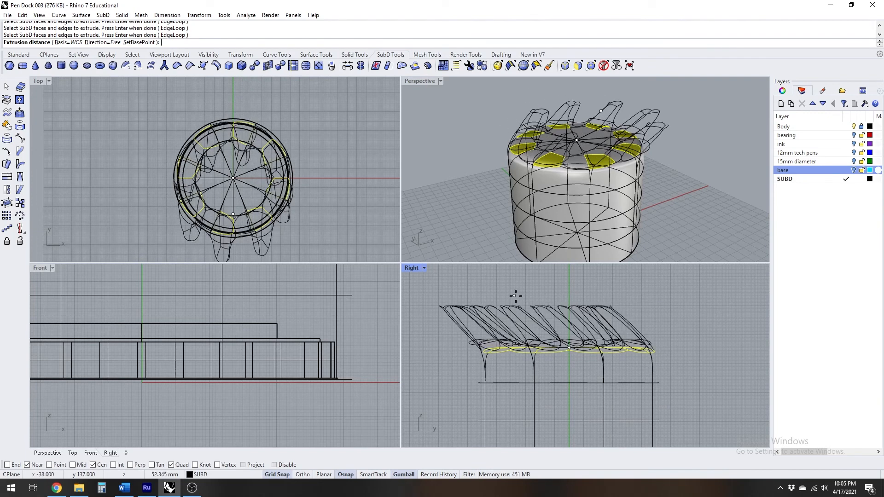
key("F8")
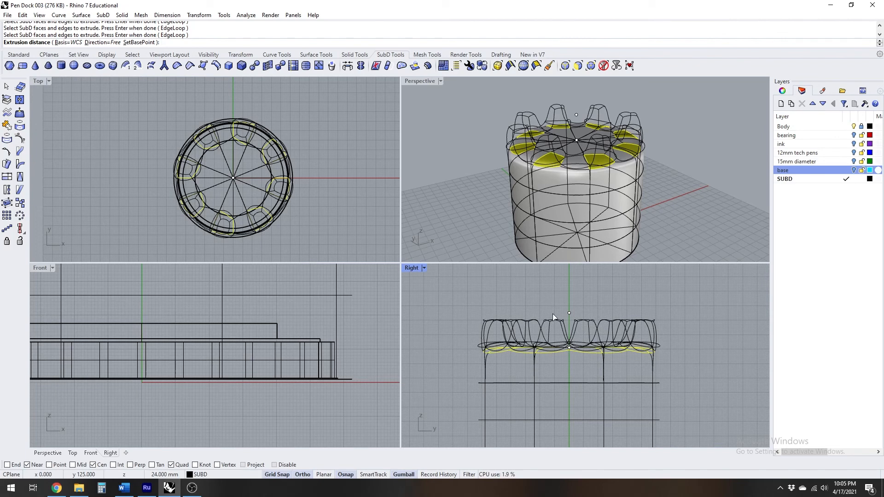
left_click(552, 313)
Extrude the top faces of all eight prongs straight up by about 11 mm in the Right view
double_click(426, 83)
right_click_drag(429, 152, 391, 238)
scroll(405, 226, "up", 3)
right_click(233, 131)
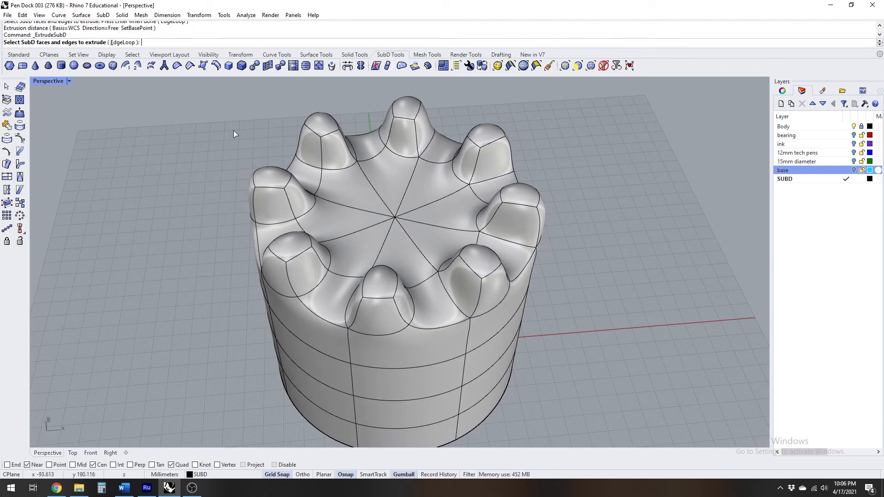
left_click(487, 265)
left_click(380, 282)
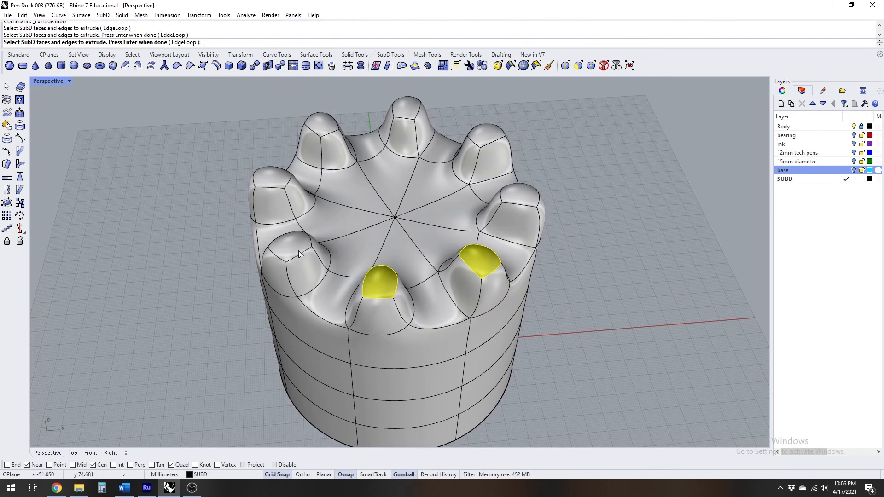
left_click(289, 245)
left_click(314, 132)
left_click(412, 110)
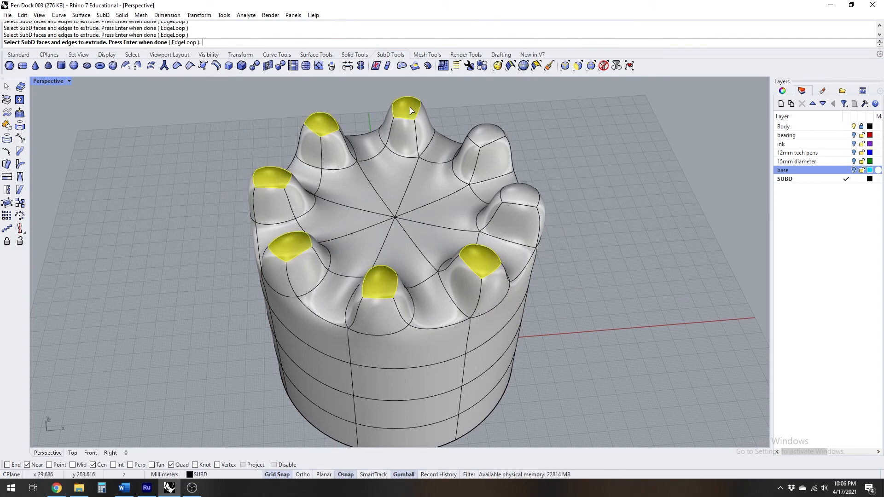
left_click(488, 135)
left_click(518, 196)
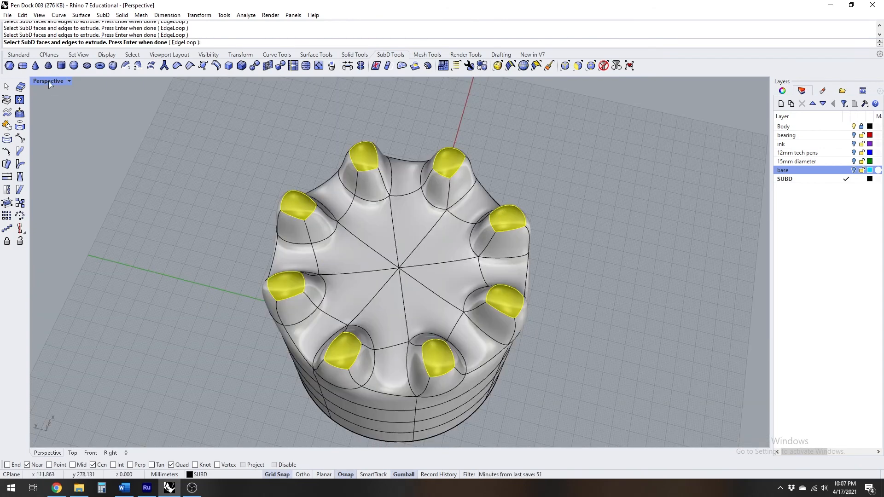
double_click(49, 81)
right_click_drag(576, 300, 570, 315)
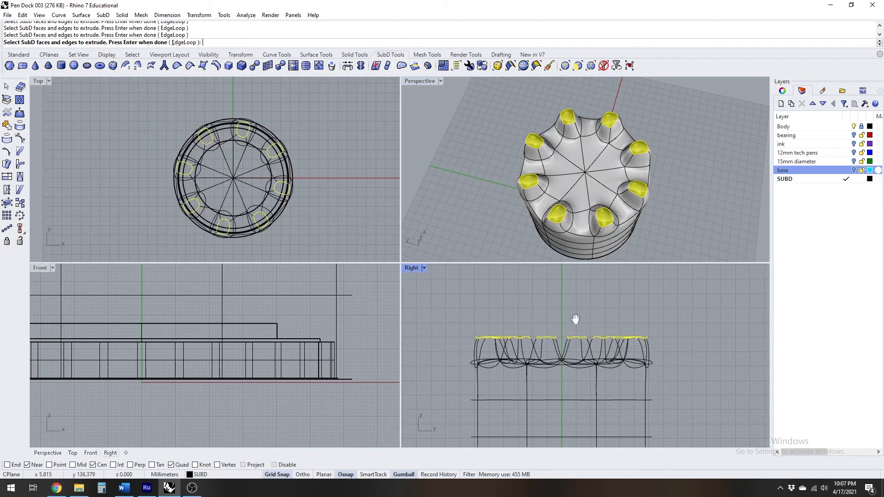
key("Return")
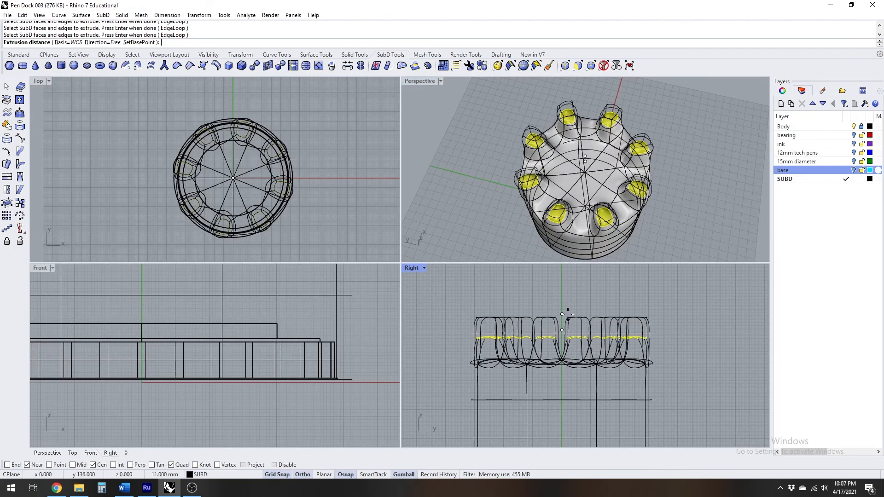
left_click(568, 314)
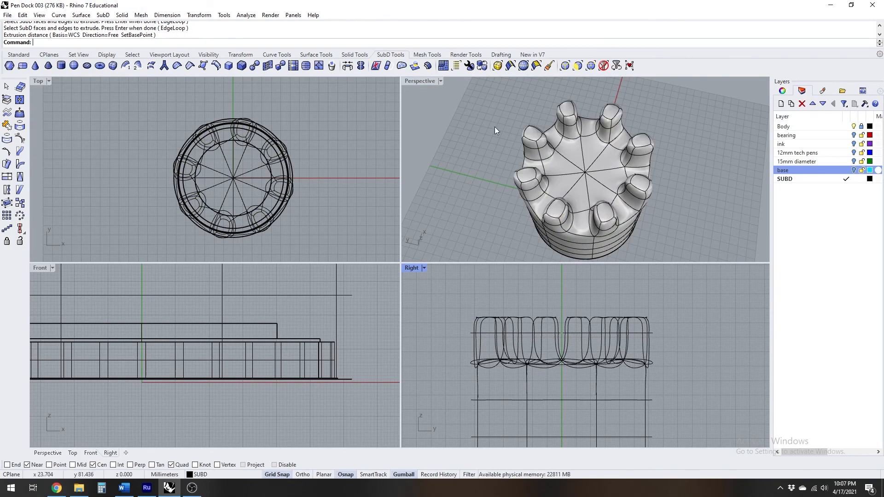
Examine the lengthened prongs in the Perspective view, comparing the flat and smooth SubD display
double_click(420, 81)
right_click_drag(422, 88, 557, 150)
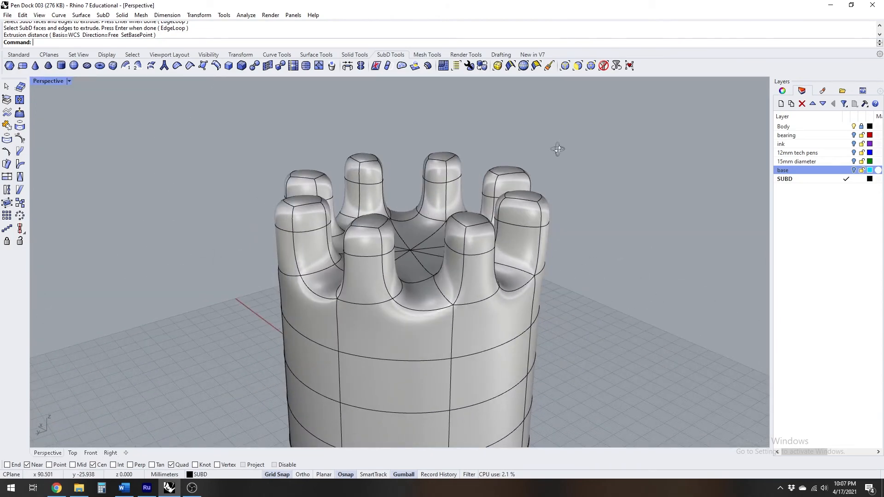
left_click(480, 66)
right_click_drag(495, 127, 516, 181)
scroll(508, 198, "down", 7)
scroll(514, 175, "up", 3)
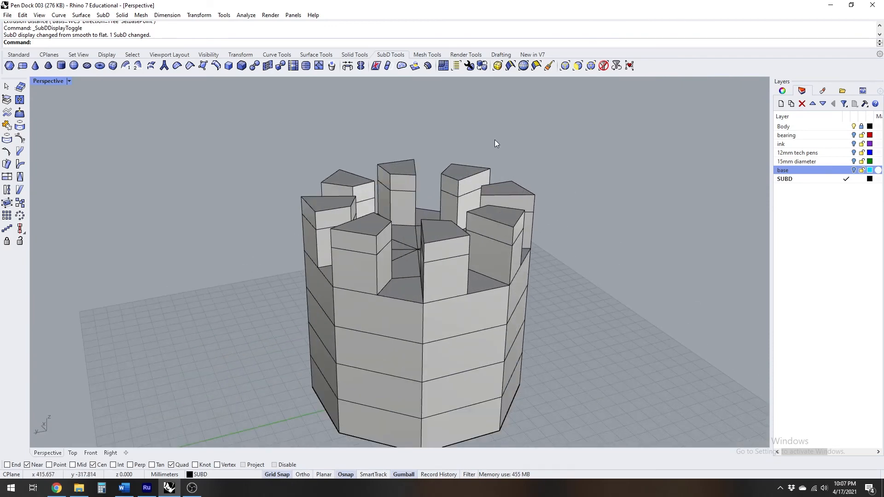
left_click(484, 68)
right_click_drag(494, 184, 497, 211)
scroll(497, 211, "up", 3)
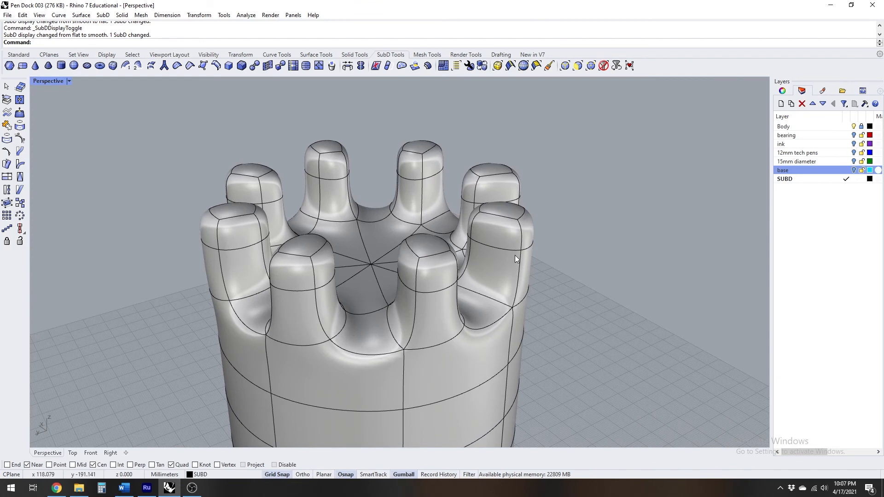
Raise the edge loops just below the tops of all eight prongs closer to the tips, and clear the selection
double_click(512, 250, "ctrl+shift")
double_click(439, 291, "ctrl+shift")
double_click(307, 292, "ctrl+shift")
double_click(235, 251, "ctrl+shift")
double_click(278, 202, "ctrl+shift")
double_click(332, 181, "ctrl+shift")
double_click(404, 179, "ctrl+shift")
double_click(466, 201, "ctrl+shift")
right_click_drag(466, 200, 482, 183)
left_click_drag(372, 180, 371, 157)
right_click_drag(452, 189, 476, 218)
key("Escape")
Select the top faces of all eight prongs and move them slightly down
left_click(504, 199, "ctrl+shift")
left_click(447, 239, "ctrl+shift")
left_click(325, 249, "ctrl+shift")
left_click(240, 216, "ctrl+shift")
left_click(245, 173, "ctrl+shift")
left_click(312, 141, "ctrl+shift")
left_click(403, 138, "ctrl+shift")
left_click(485, 159, "ctrl+shift")
left_click_drag(370, 151, 369, 157)
Raise the eight prong top faces slightly in flat SubD display, and return the display to smooth
right_click_drag(529, 253, 324, 204)
scroll(499, 204, "up", 7)
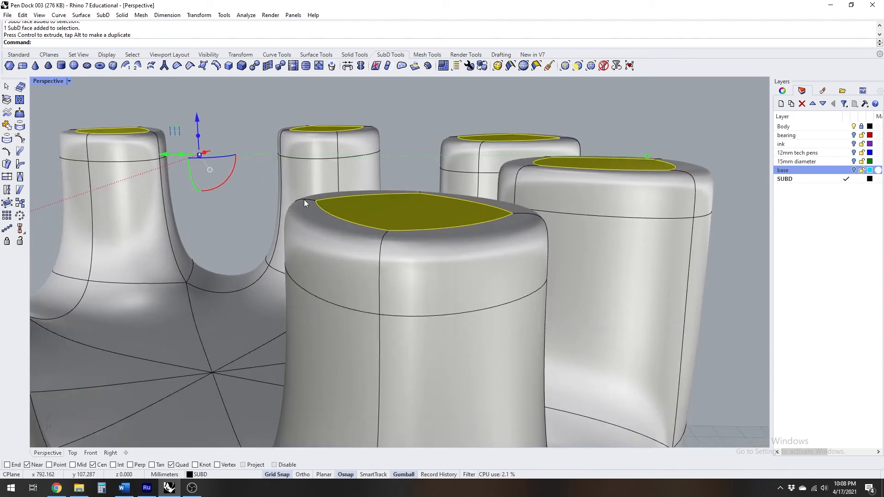
scroll(329, 220, "down", 5)
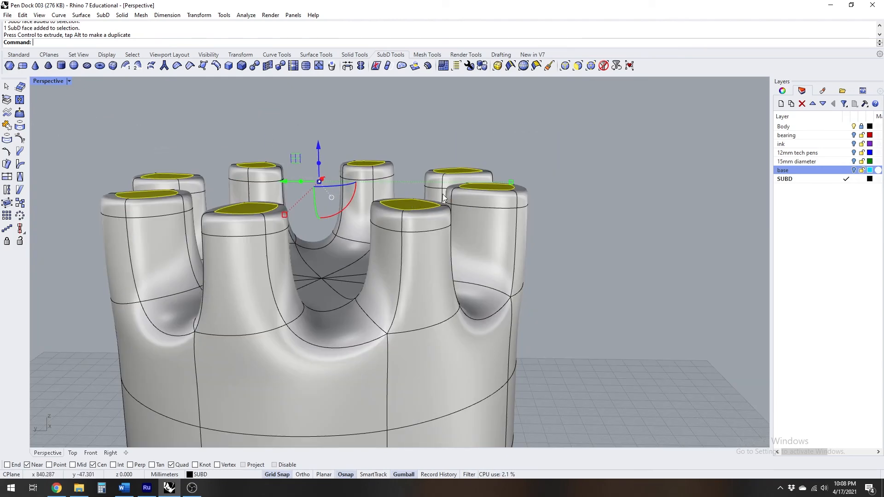
left_click(483, 67)
mouse_move(420, 178)
right_mouse_down()
mouse_move(415, 214)
mouse_move(412, 185)
mouse_move(491, 186)
mouse_move(399, 198)
mouse_move(417, 194)
right_mouse_up()
left_click_drag(319, 146, 320, 137)
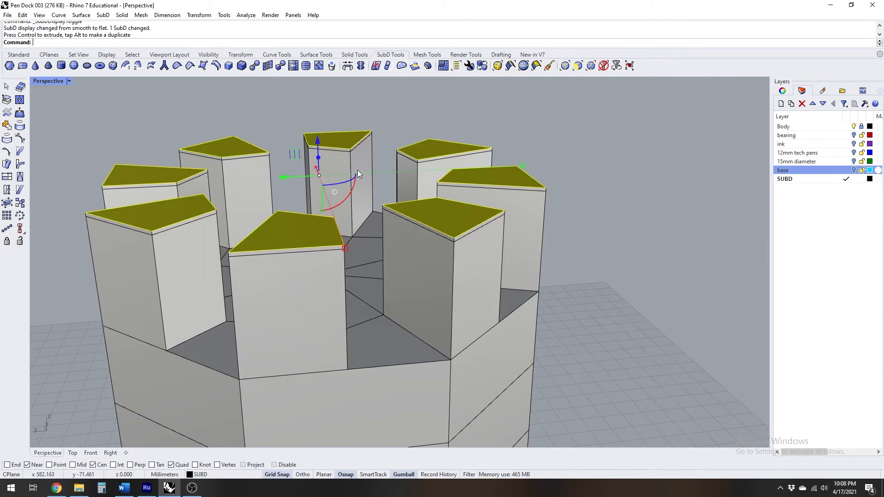
scroll(437, 241, "up", 3)
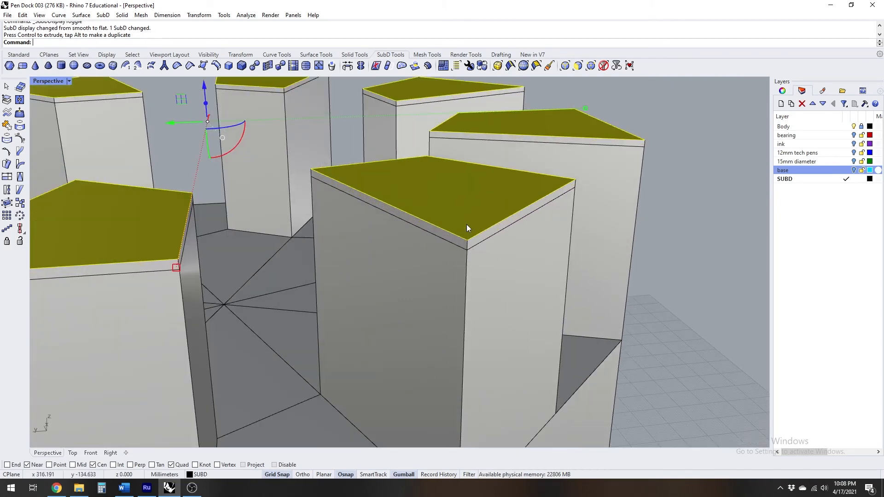
scroll(458, 226, "down", 2)
right_click_drag(459, 226, 414, 184)
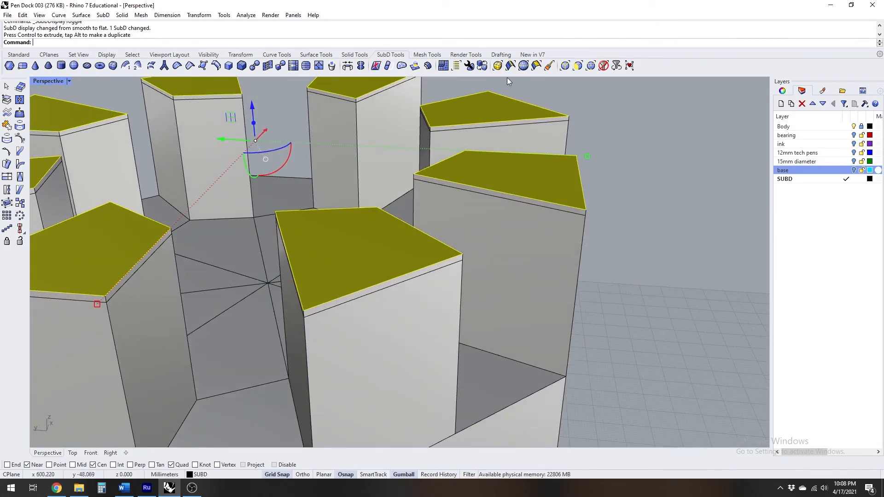
left_click(481, 67)
right_click_drag(453, 223, 434, 193)
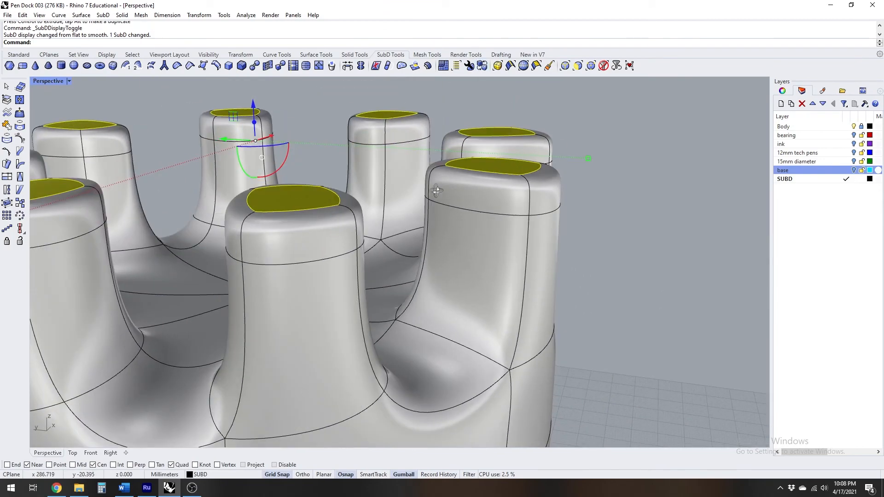
Scale the upper edge loops and top faces of all eight prongs outward together in the Top view, so the prongs flare
left_click(596, 207)
scroll(496, 189, "down", 6)
right_click_drag(497, 189, 505, 236)
double_click(504, 236)
double_click(417, 275, "shift")
double_click(289, 265, "shift")
double_click(238, 219, "shift")
double_click(267, 174, "shift")
double_click(346, 155, "shift")
double_click(441, 159, "shift")
double_click(511, 187, "shift")
left_click(503, 208, "shift")
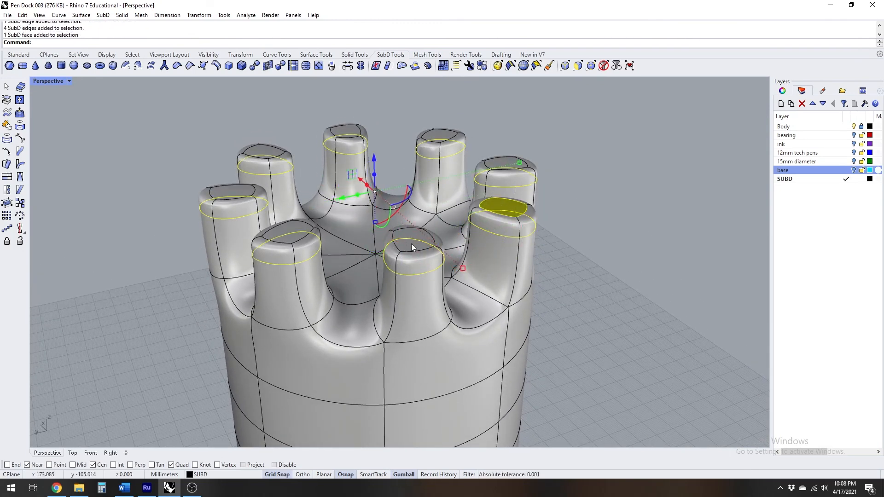
left_click(412, 245, "shift")
left_click(288, 234, "shift")
left_click(236, 191, "shift")
left_click(265, 152, "shift")
left_click(346, 132, "shift")
left_click(439, 136, "shift")
left_click(506, 163, "shift")
right_click_drag(405, 175, 353, 286)
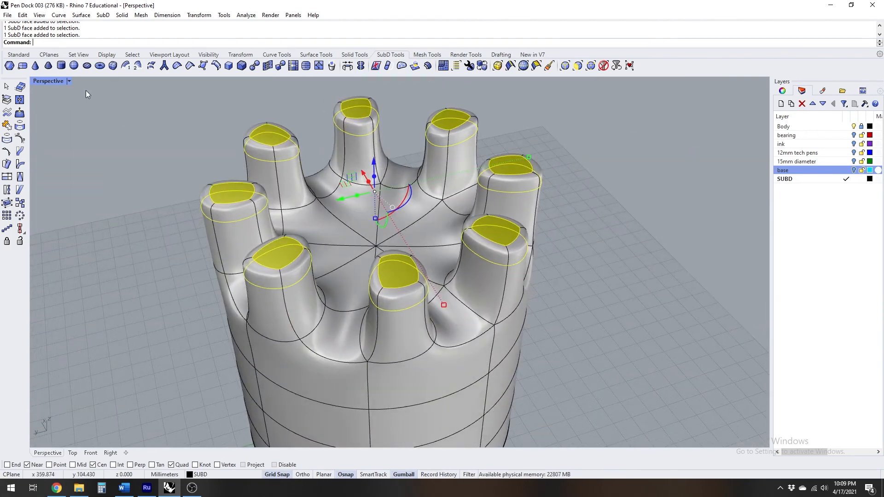
double_click(47, 82)
mouse_move(252, 209)
right_mouse_down()
mouse_move(228, 190)
mouse_move(253, 211)
right_mouse_up()
scroll(214, 213, "up", 2)
left_click_drag(217, 222, 220, 240)
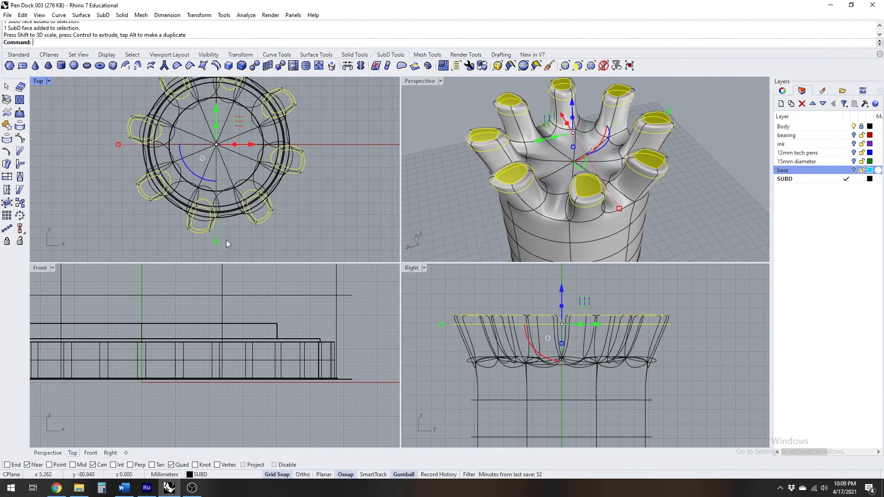
Rotate the selected prong tips by 10 degrees about the cylinder's axis in the Top view, and clear the selection
left_click(193, 173)
type("10")
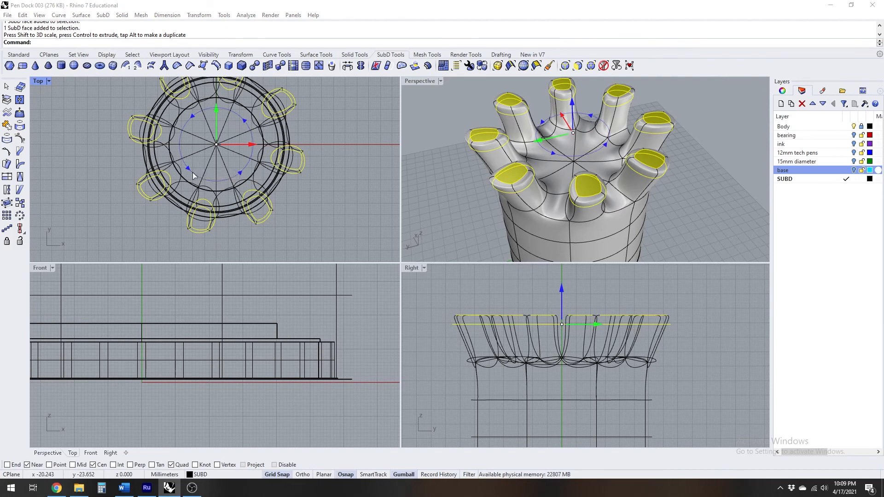
key("Return")
right_click_drag(474, 191, 561, 156)
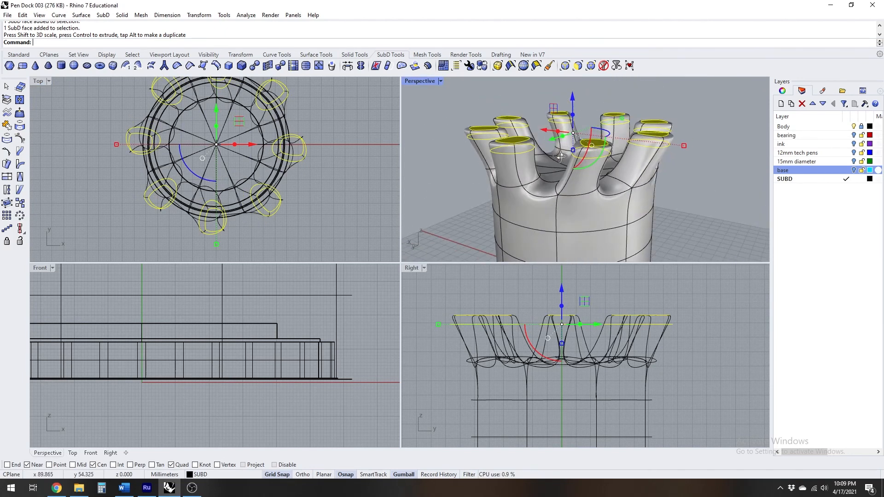
double_click(422, 82)
right_click_drag(461, 152, 502, 183)
left_click(658, 197)
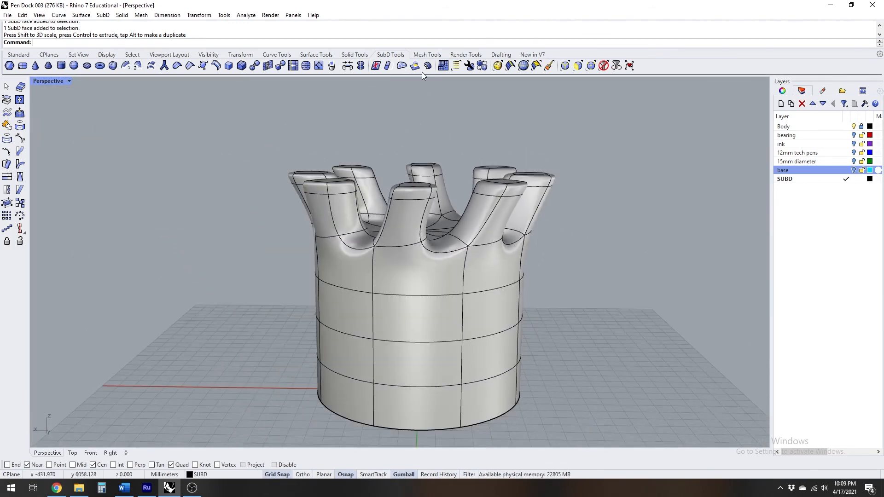
Subdivide the faces in the uppermost row around the cylinder's side, just below the prongs
left_click(306, 68)
right_click_drag(377, 178, 457, 262)
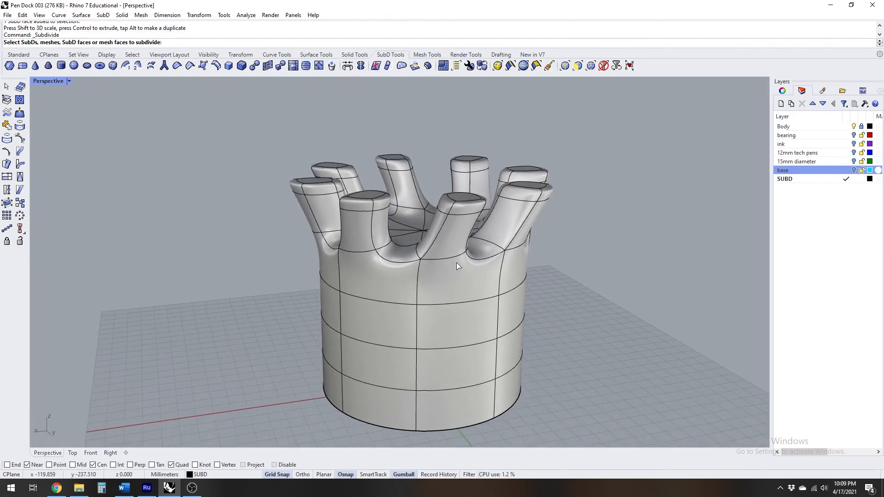
left_click(454, 283)
left_click(368, 280)
right_click_drag(283, 303, 399, 308)
left_click(429, 287)
left_click(357, 282)
right_click_drag(220, 284, 407, 316)
left_click(408, 316)
left_click(338, 306)
right_click_drag(294, 314, 489, 267)
key("Return")
Extrude alternating faces of the subdivided side row straight up by about 96.5 mm in the Right view
left_click(453, 286, "ctrl+shift")
right_click_drag(272, 279, 402, 311)
left_click(401, 314, "ctrl+shift")
left_click(317, 344, "ctrl+shift")
left_click(221, 331, "ctrl+shift")
right_click_drag(302, 327, 414, 295)
double_click(51, 83)
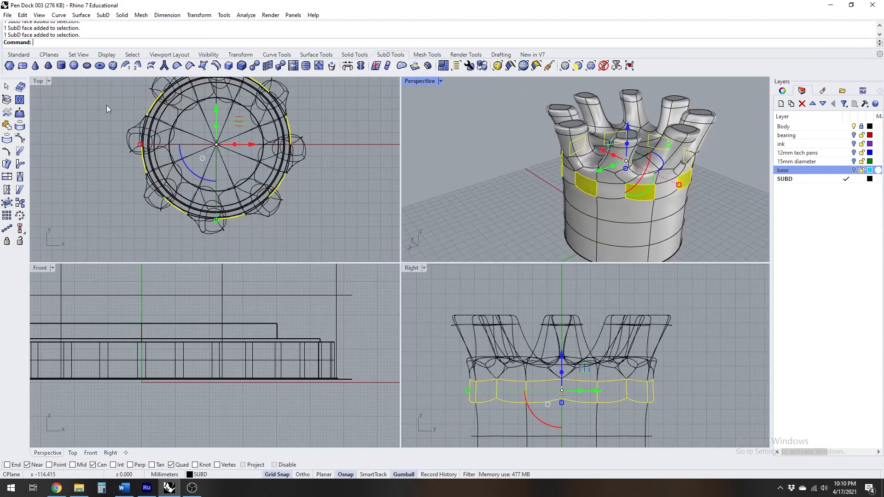
scroll(597, 343, "down", 4)
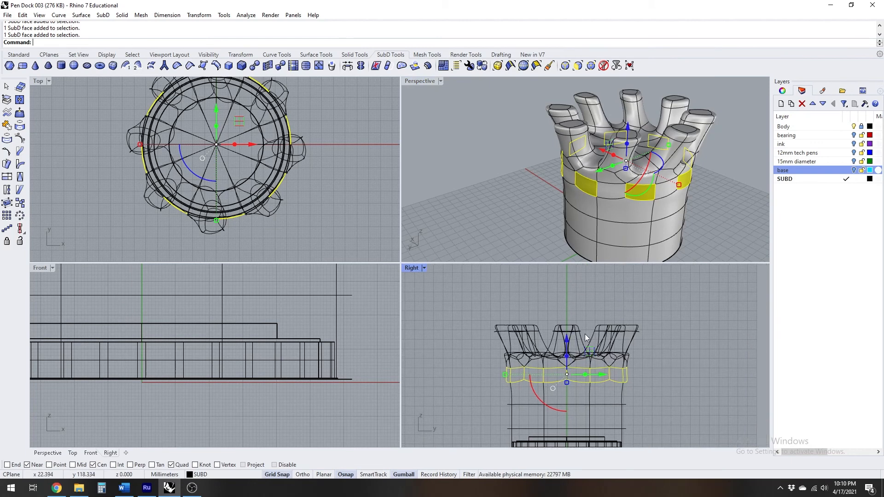
left_click(415, 67)
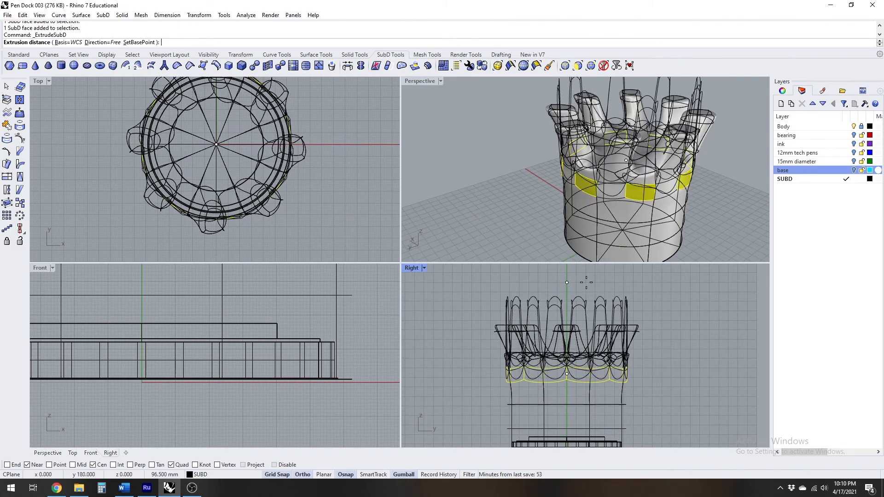
left_click(586, 282)
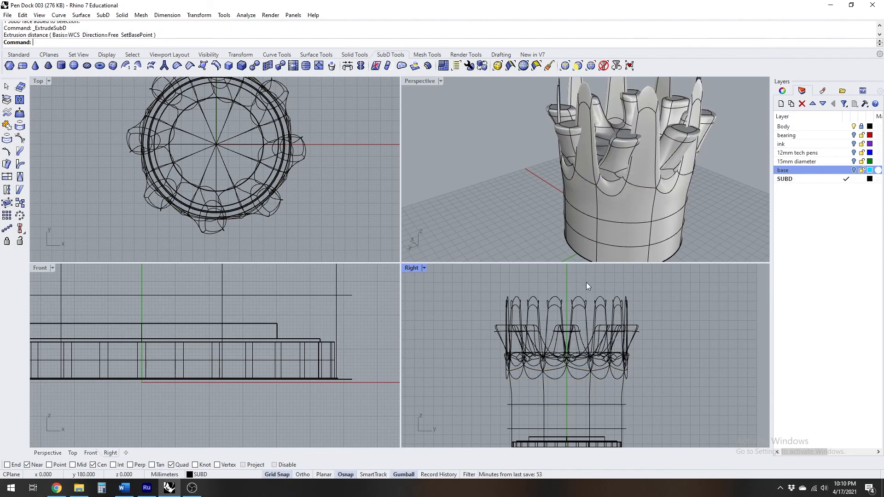
Select the tip faces of the eight tall outer prongs and scale them outward in the Top view
double_click(416, 80)
right_click_drag(461, 194, 476, 220)
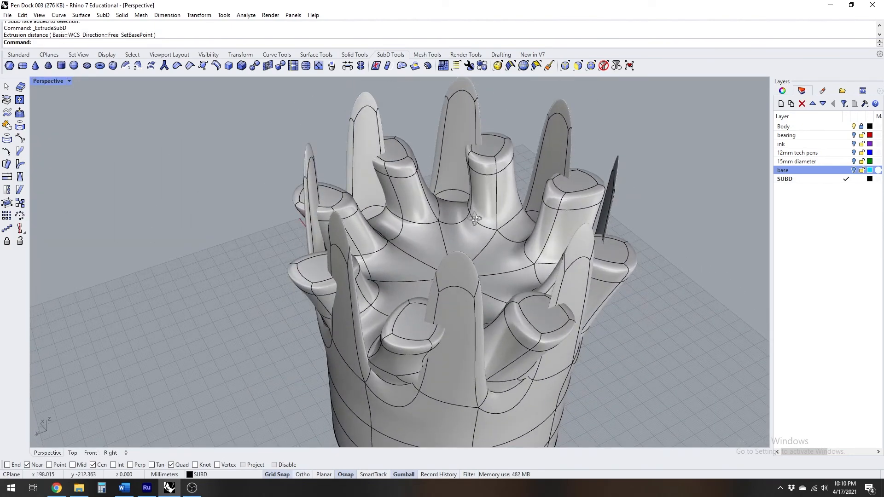
scroll(483, 218, "down", 5)
right_click_drag(568, 222, 478, 206)
scroll(477, 206, "up", 6)
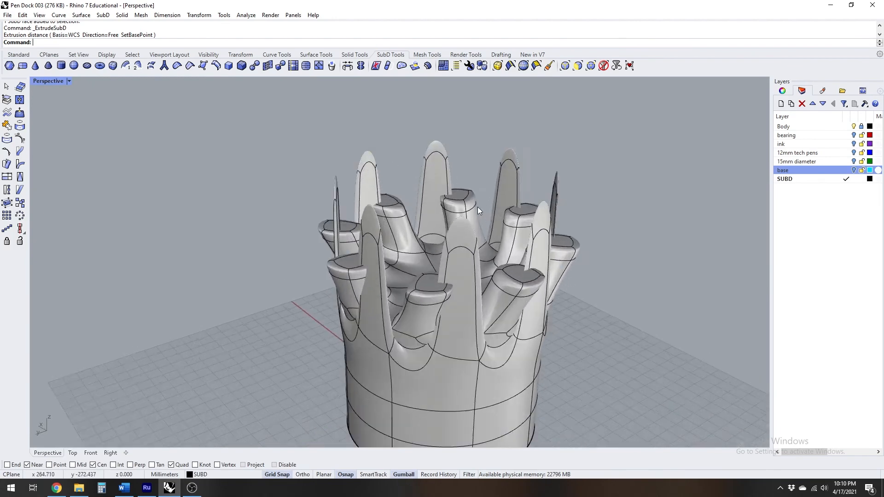
left_click(518, 136, "ctrl+shift")
left_click(422, 129, "ctrl+shift")
left_click(334, 144, "ctrl+shift")
left_click(289, 181, "ctrl+shift")
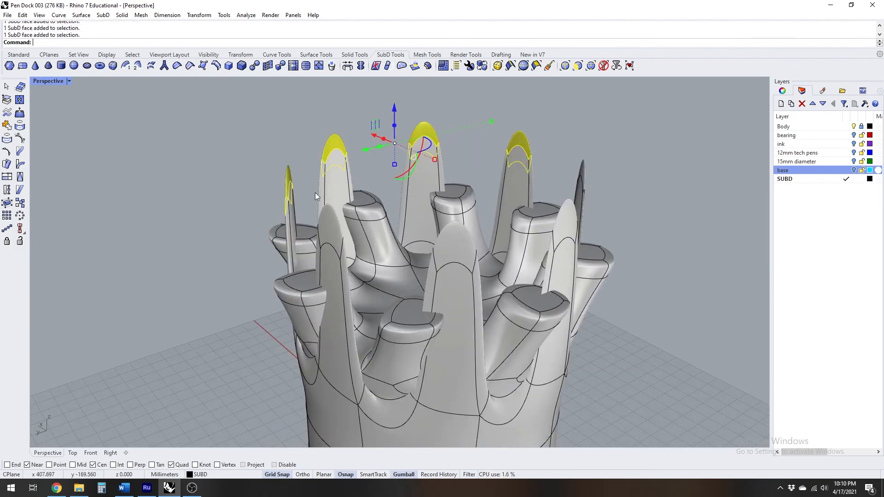
left_click(329, 222, "ctrl+shift")
left_click(454, 238, "ctrl+shift")
left_click(563, 212, "ctrl+shift")
left_click(582, 172, "ctrl+shift")
mouse_move(582, 172)
right_mouse_down()
mouse_move(611, 250)
mouse_move(589, 184)
right_mouse_up()
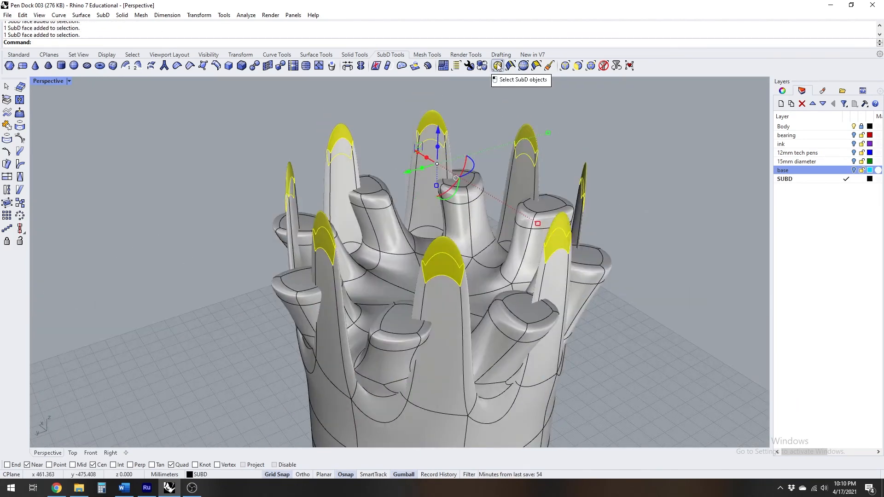
left_click(482, 67)
left_click(482, 64)
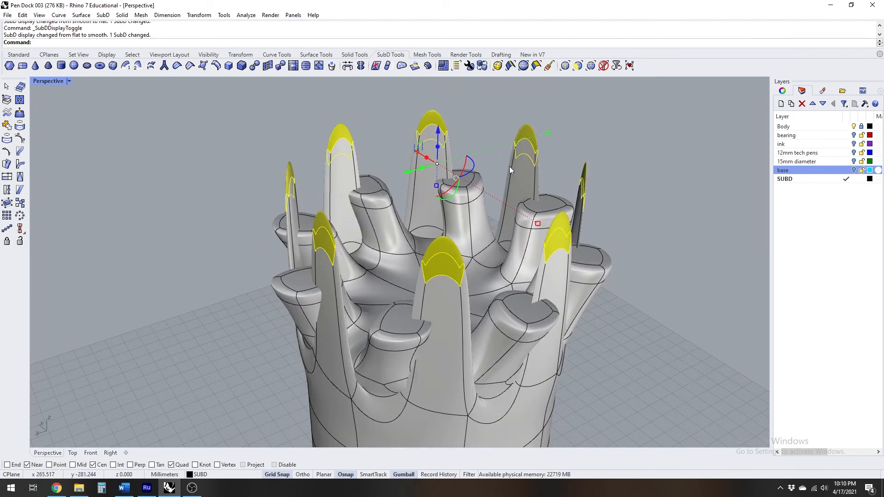
double_click(52, 82)
left_click_drag(217, 224, 217, 245)
Move the outer prong tips down in the Right view to about the height of the side row they grow from
right_click_drag(586, 296, 542, 301)
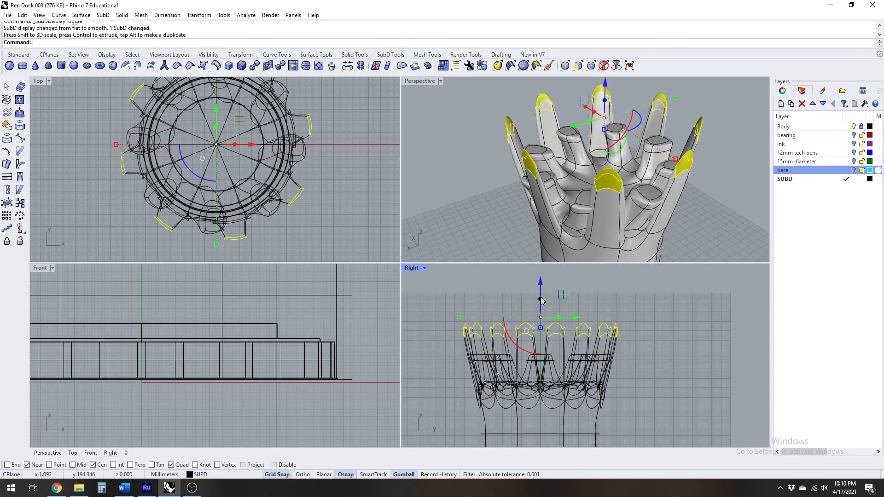
left_click_drag(540, 280, 523, 363)
right_click_drag(631, 184, 477, 152)
double_click(423, 81)
right_click_drag(425, 106, 553, 275)
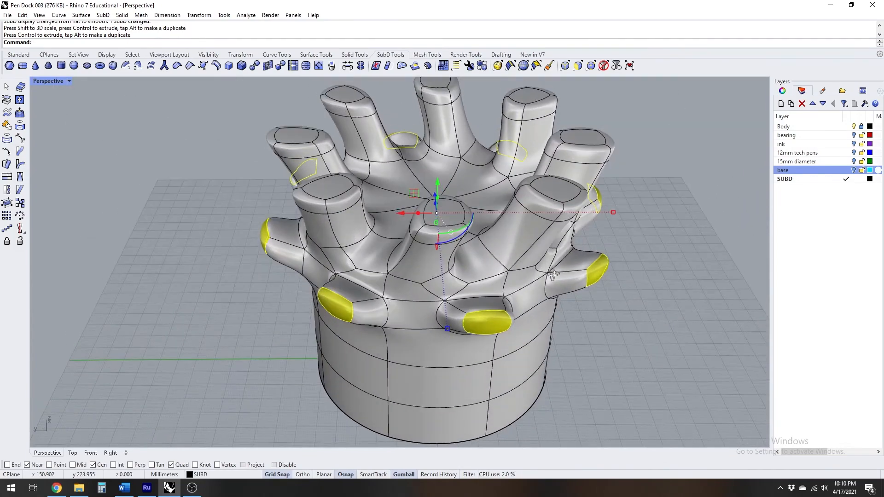
double_click(45, 83)
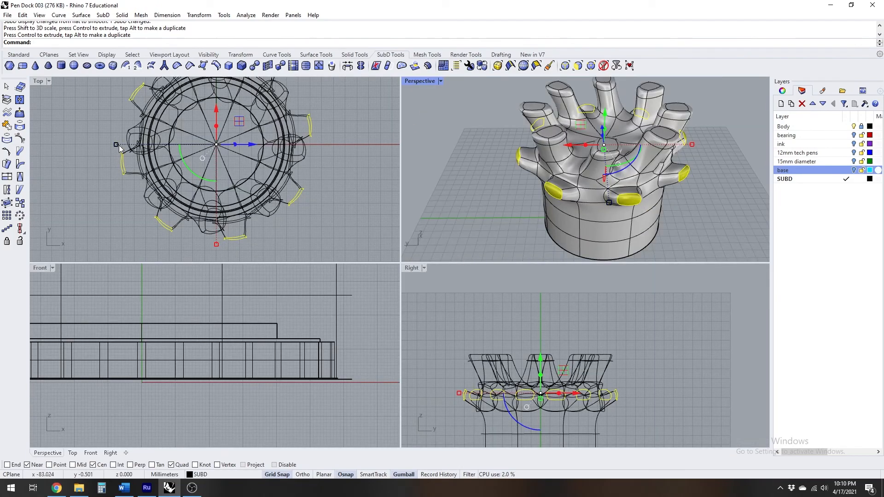
Scale the outer prong tips farther outward in the Top view and extrude them straight up by about 80 mm in the Right view
mouse_move(116, 146)
left_mouse_down()
mouse_move(108, 144)
mouse_move(138, 161)
mouse_move(123, 145)
mouse_move(102, 145)
left_mouse_up()
right_click_drag(581, 191, 573, 213)
right_click_drag(537, 316, 549, 311)
left_click(415, 67)
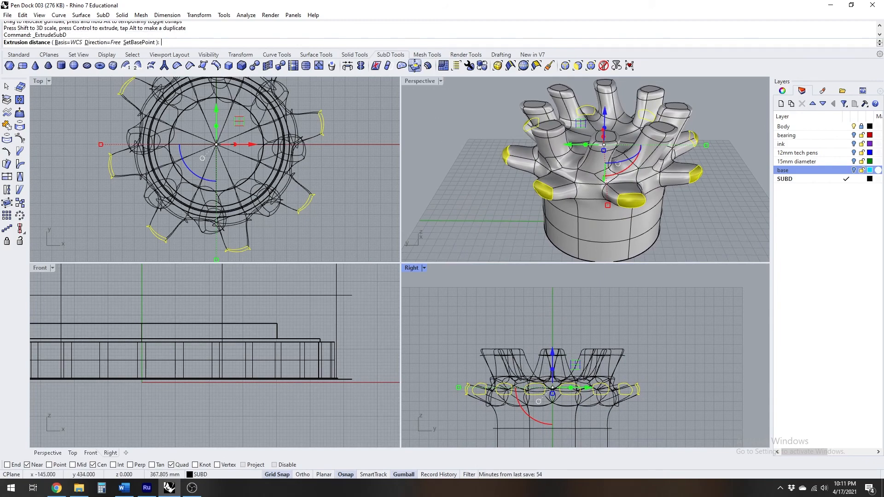
key("shift")
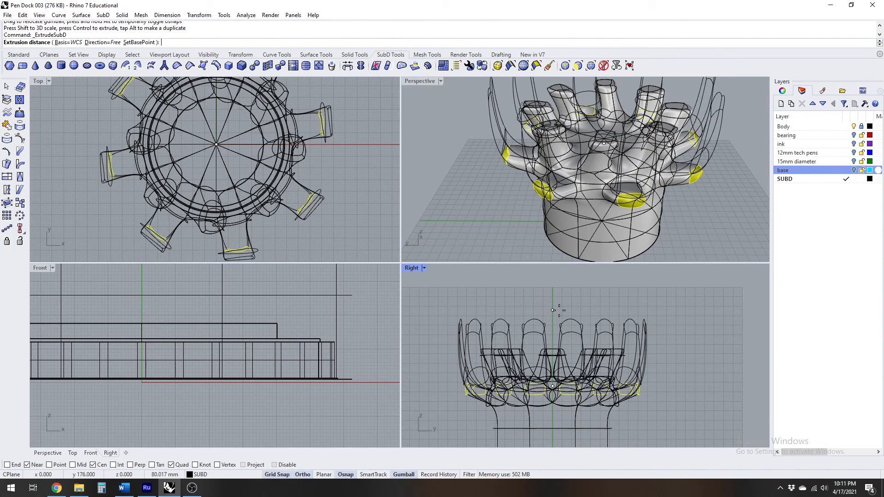
left_click(558, 310)
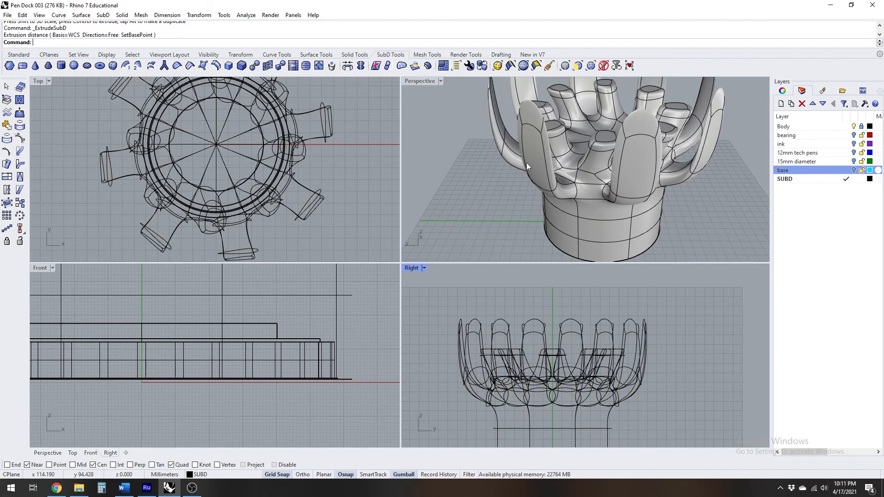
Select the upper tip faces of the eight newly extruded outer prongs and move them down in the Right view to the prongs' height
double_click(427, 84)
right_click_drag(472, 236, 524, 158)
scroll(524, 158, "down", 6)
left_click(524, 159, "ctrl+shift")
scroll(524, 158, "up", 6)
left_click(555, 171, "ctrl+shift")
left_click(362, 178, "ctrl+shift")
left_click(379, 101, "ctrl+shift")
left_click(379, 101, "ctrl+shift")
right_click_drag(415, 207, 594, 221)
left_click(675, 226, "ctrl+shift")
left_click(420, 251, "ctrl+shift")
right_click_drag(396, 251, 485, 261)
left_click(484, 261, "ctrl+shift")
left_click(211, 226, "ctrl+shift")
right_click_drag(345, 203, 426, 234)
key("ctrl+m")
left_click_drag(552, 279, 548, 360)
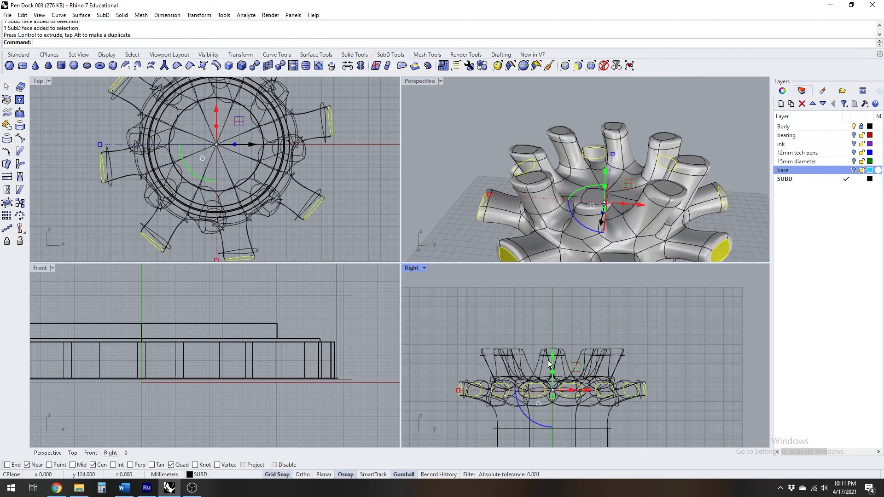
Raise the selected outer prong tip faces slightly along the vertical axis in the Perspective view
double_click(422, 82)
right_click_drag(403, 211, 602, 272)
scroll(471, 282, "up", 3)
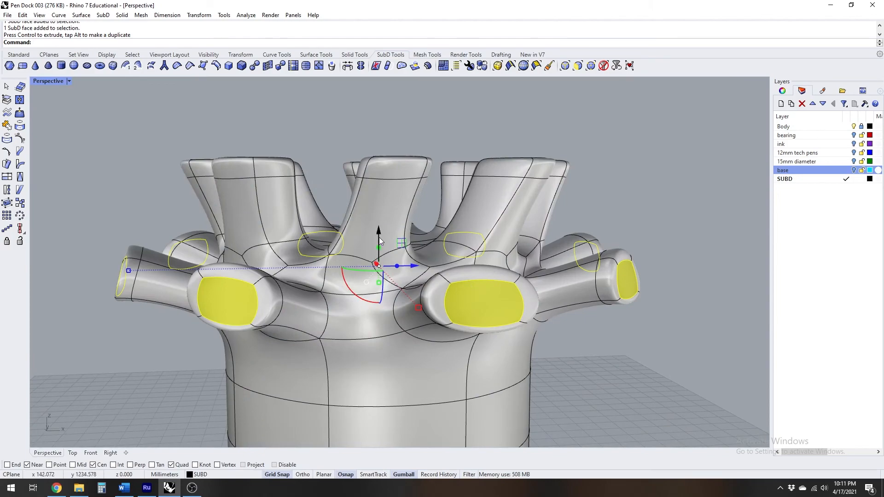
left_click_drag(378, 233, 379, 222)
Add the edge loops behind the outer prong tips to the selection and rotate the tips by -10 degrees in the Top view
right_click_drag(502, 256, 525, 318)
double_click(595, 294, "ctrl+shift")
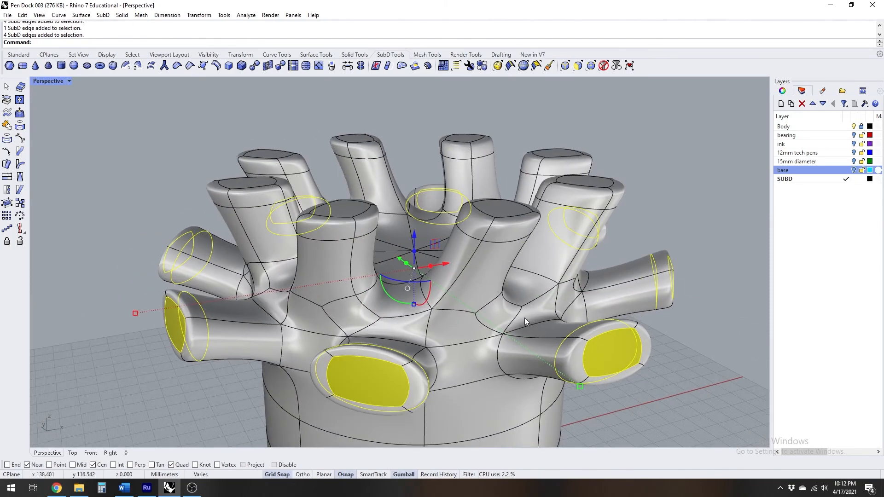
double_click(54, 79)
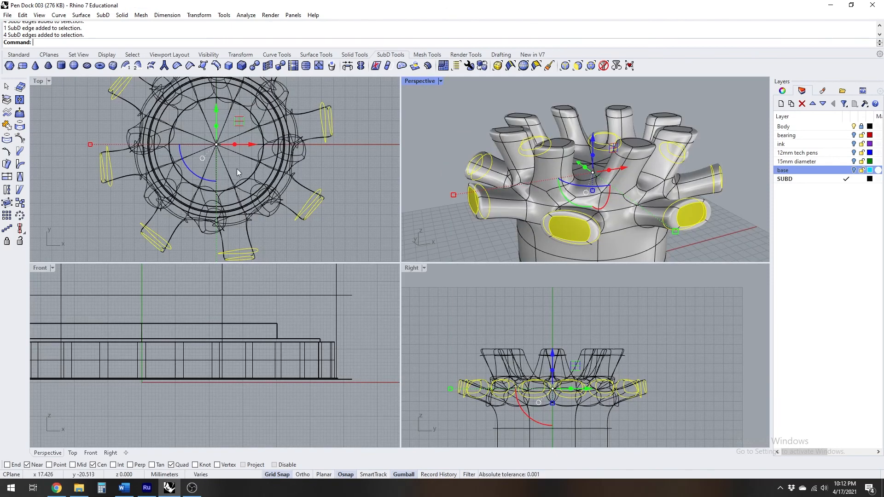
scroll(217, 162, "up", 3)
left_click(168, 159)
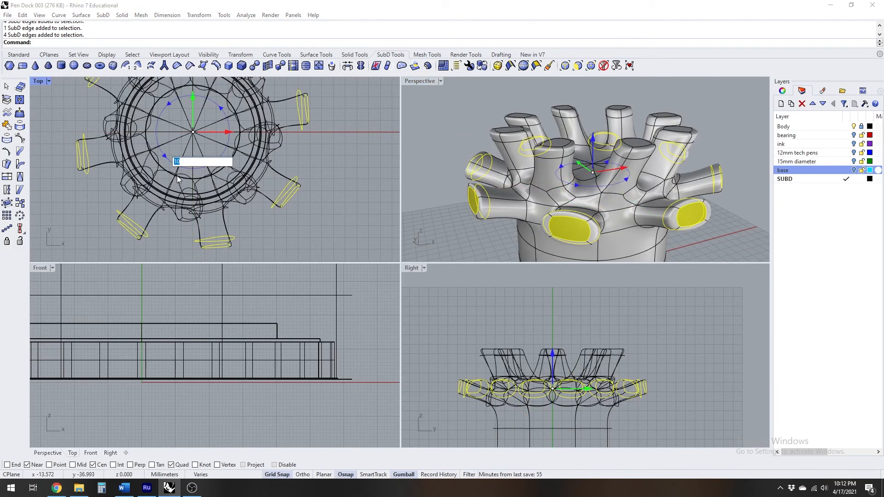
type("-10")
key("Return")
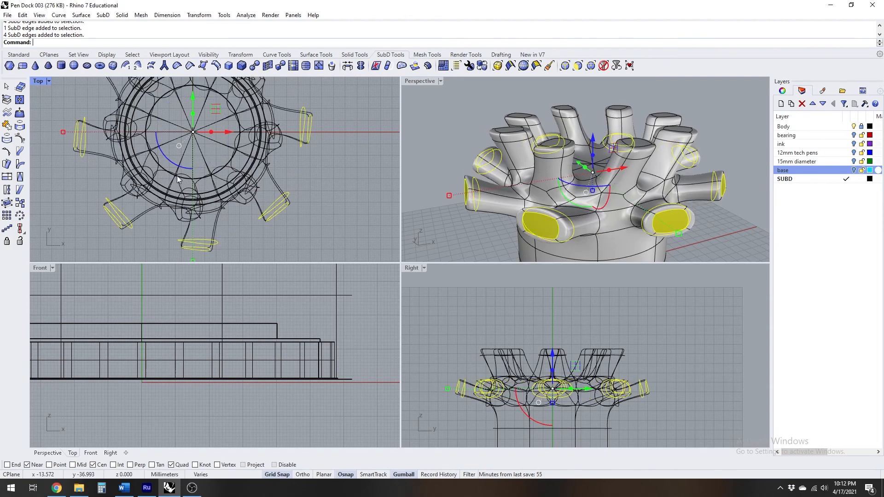
right_click_drag(520, 175, 494, 175)
scroll(475, 172, "down", 3)
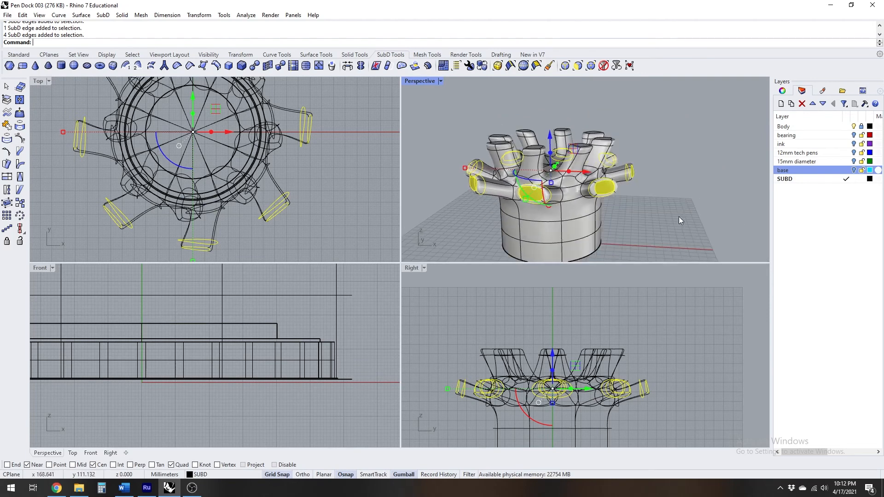
key("Escape")
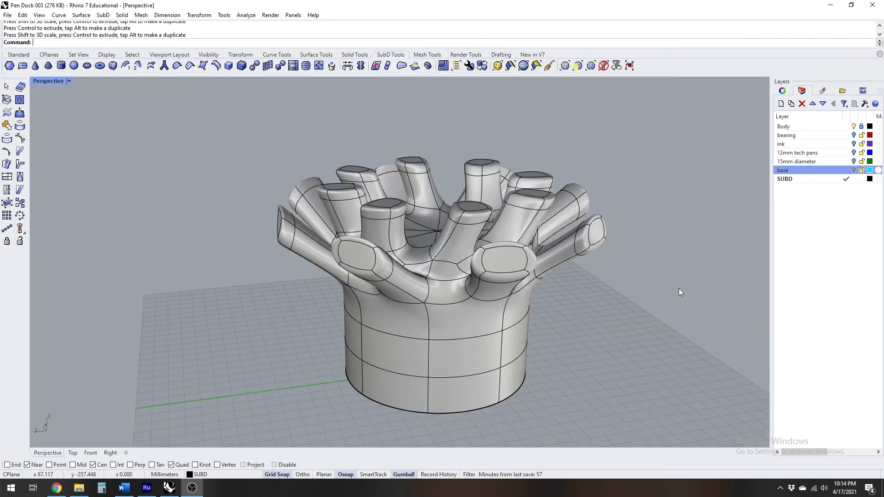
Subdivide the row of faces around the cylinder's side directly below the outer prongs
mouse_move(469, 287)
right_mouse_down()
mouse_move(446, 290)
mouse_move(467, 276)
mouse_move(458, 276)
right_mouse_up()
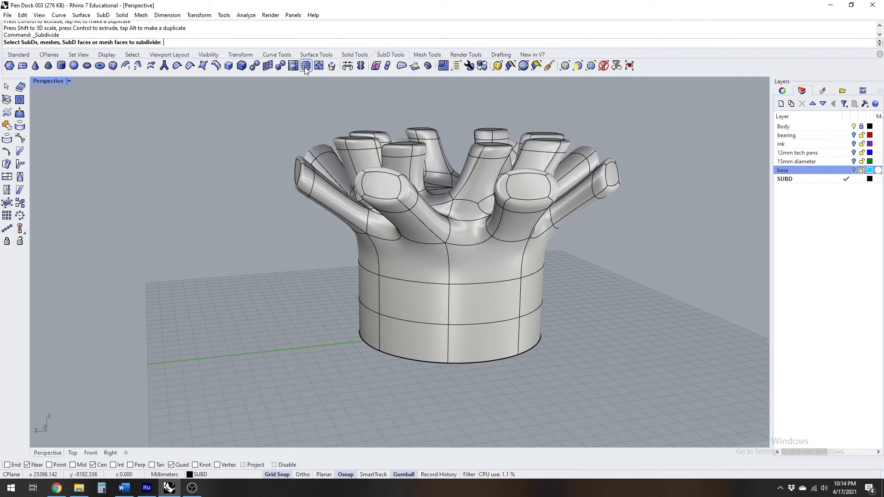
left_click(420, 263)
right_click_drag(420, 263, 654, 288)
left_click(654, 288)
right_click_drag(369, 272, 561, 270)
left_click(546, 187)
right_click_drag(360, 212, 375, 261)
left_click(369, 219)
key("Return")
Select alternating faces of the newly subdivided side row and extrude them straight up in the Right view
scroll(364, 239, "up", 4)
left_click(375, 261, "ctrl+shift")
left_click(310, 261, "ctrl+shift")
right_click_drag(311, 262, 365, 316)
left_click(345, 248, "ctrl+shift")
scroll(357, 284, "down", 4)
left_click(362, 295, "ctrl+shift")
left_click(374, 303, "ctrl+shift")
left_click(364, 316, "ctrl+shift")
double_click(48, 80)
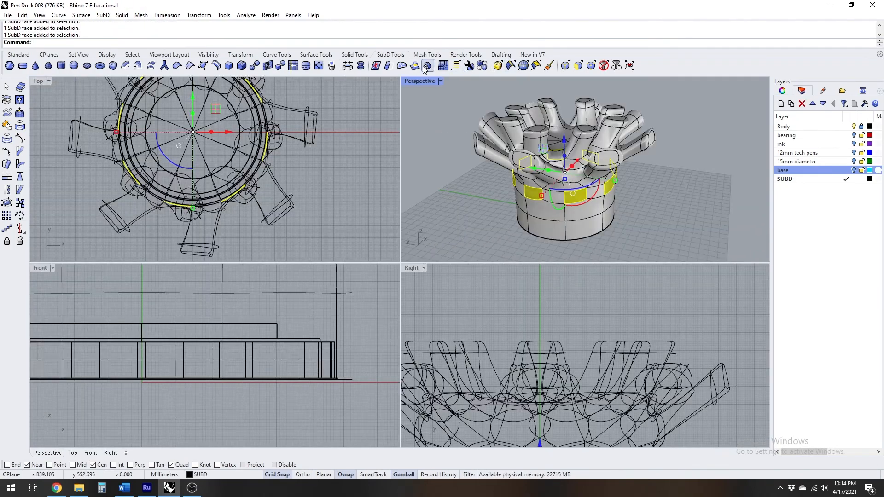
left_click(417, 67)
left_click(548, 284)
Select the tip faces of the tall new extrusions and move them down in the Right view to the subdivided row's height
double_click(420, 82)
scroll(420, 102, "up", 5)
left_click(421, 150, "ctrl+shift")
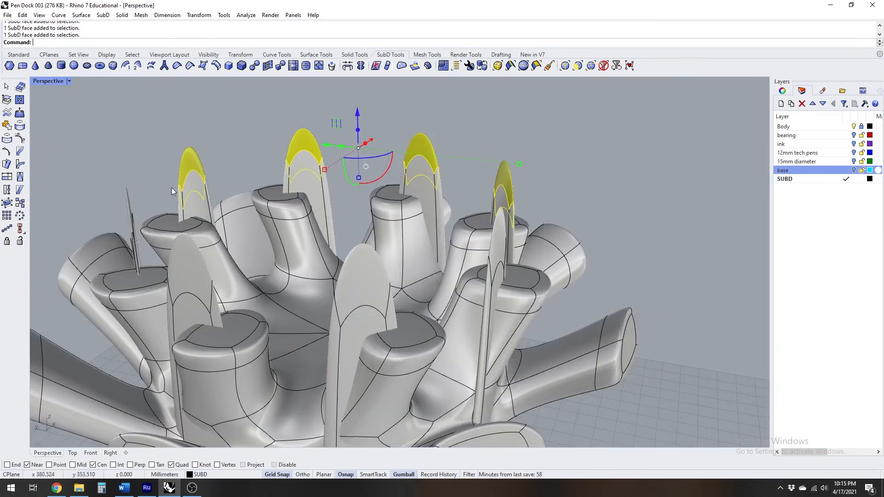
right_click_drag(173, 191, 622, 170)
left_click(607, 206, "ctrl+shift")
right_click_drag(607, 206, 594, 171)
left_click(593, 171, "ctrl+shift")
double_click(55, 81)
right_click_drag(208, 147, 256, 163)
scroll(550, 295, "down", 6)
left_click_drag(536, 270, 546, 374)
Scale the lowest ring's tip faces outward in the Top view and raise them slightly in the Right view
scroll(581, 203, "down", 8)
right_click_drag(571, 202, 658, 207)
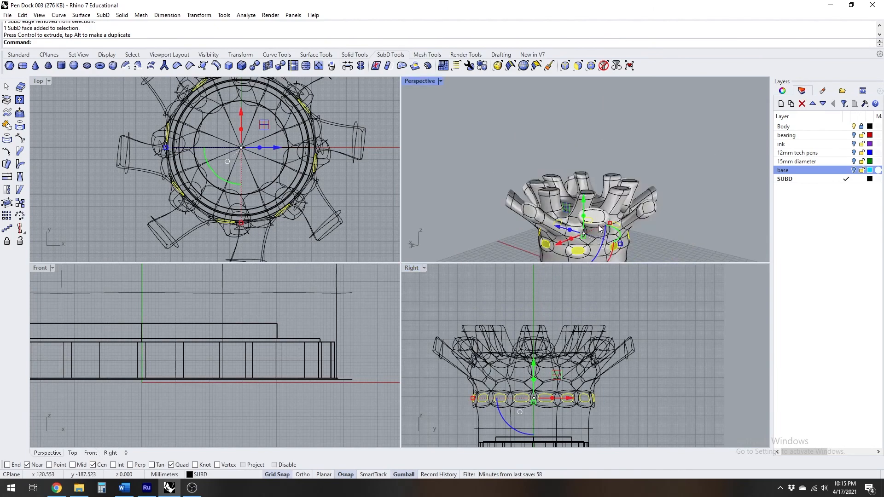
scroll(583, 221, "up", 8)
left_click_drag(166, 150, 129, 151, "shift")
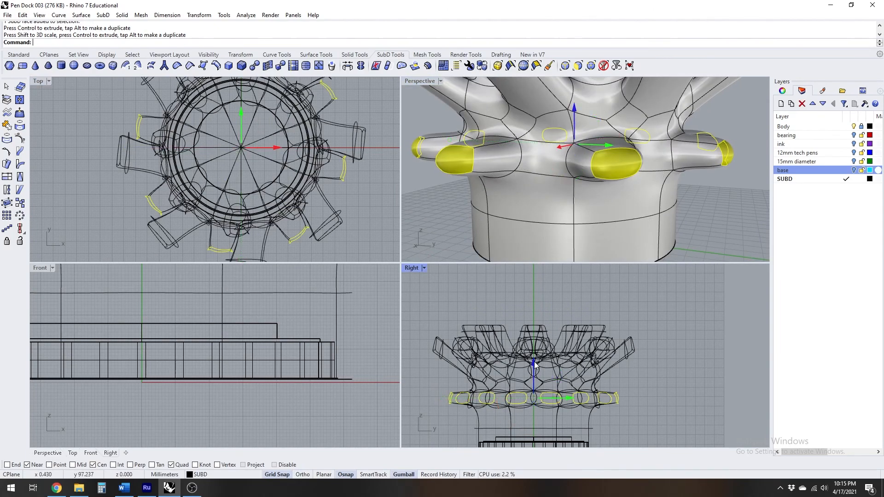
left_click_drag(535, 364, 535, 349)
scroll(627, 193, "down", 6)
right_click_drag(627, 193, 631, 215)
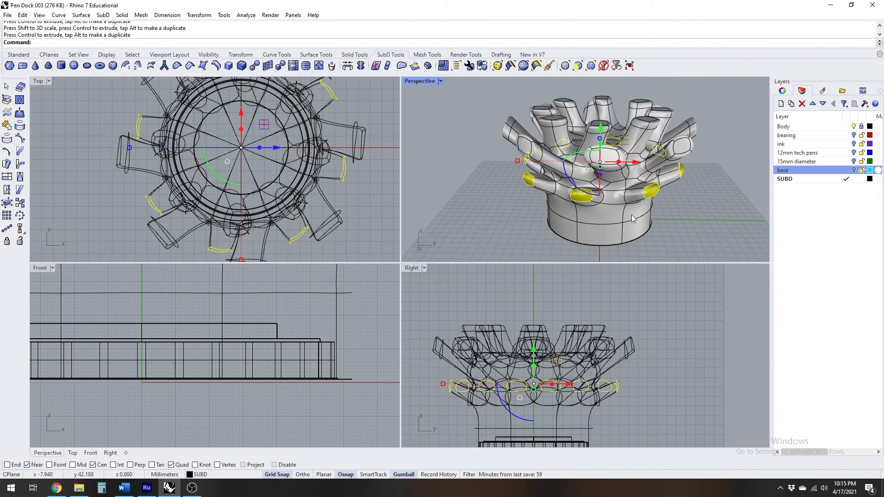
Extrude the lowest ring's tip faces straight up and move the new end faces back down to prong level in the Right view
left_click(417, 67)
left_click(553, 282)
double_click(414, 81)
scroll(450, 205, "up", 8)
left_click(386, 110, "ctrl+shift")
left_click(511, 119, "ctrl+shift")
left_click(615, 129, "ctrl+shift")
right_click_drag(575, 170, 667, 177)
scroll(460, 194, "up", 6)
left_click(572, 162, "ctrl+shift")
left_click(670, 186, "ctrl+shift")
right_click_drag(599, 198, 719, 198)
left_click(592, 159, "ctrl+shift")
left_click(483, 141, "ctrl+shift")
right_click_drag(488, 185, 429, 189)
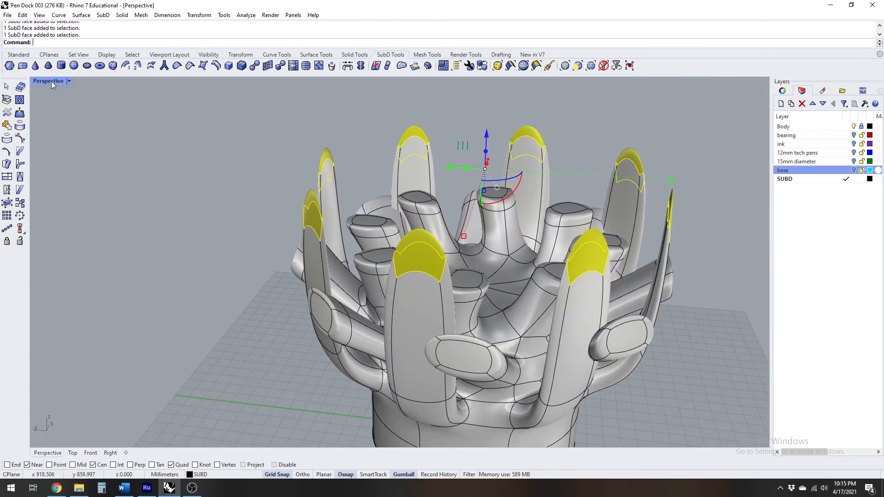
double_click(49, 81)
left_click_drag(537, 286, 540, 342)
Scale the lowest ring's selected tip faces slightly outward in the Top view
right_click_drag(571, 203, 516, 193)
double_click(420, 81)
mouse_move(443, 295)
right_mouse_down()
mouse_move(479, 262)
mouse_move(451, 307)
right_mouse_up()
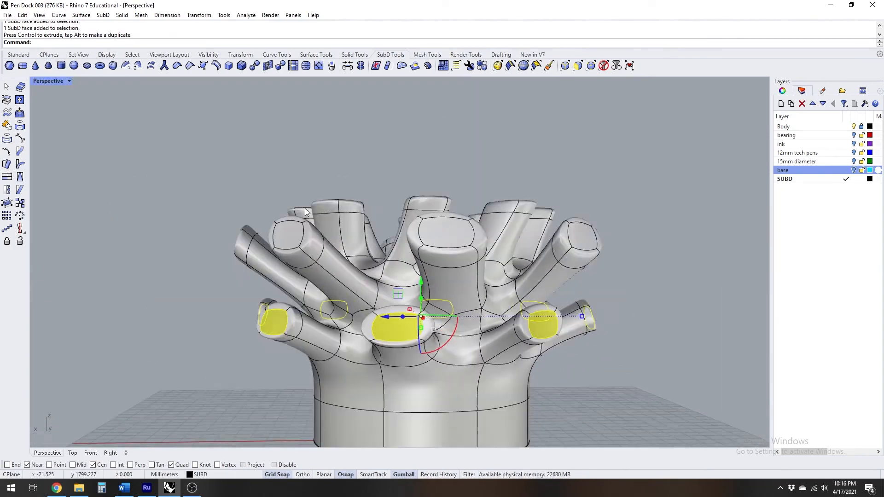
double_click(48, 81)
left_click_drag(125, 147, 123, 147, "shift")
Add the edge loops around the lowest ring's tips to the selected faces and scale them vertically to make the tips taller
right_click_drag(631, 203, 674, 211)
scroll(673, 211, "up", 6)
double_click(427, 83)
scroll(529, 258, "down", 6)
right_click_drag(529, 258, 592, 275)
double_click(590, 262, "ctrl+shift")
double_click(584, 273, "ctrl+shift")
right_click_drag(525, 277, 597, 278)
double_click(592, 281, "ctrl+shift")
double_click(601, 272, "ctrl+shift")
right_click_drag(535, 291, 608, 276)
left_click(606, 264, "ctrl+shift")
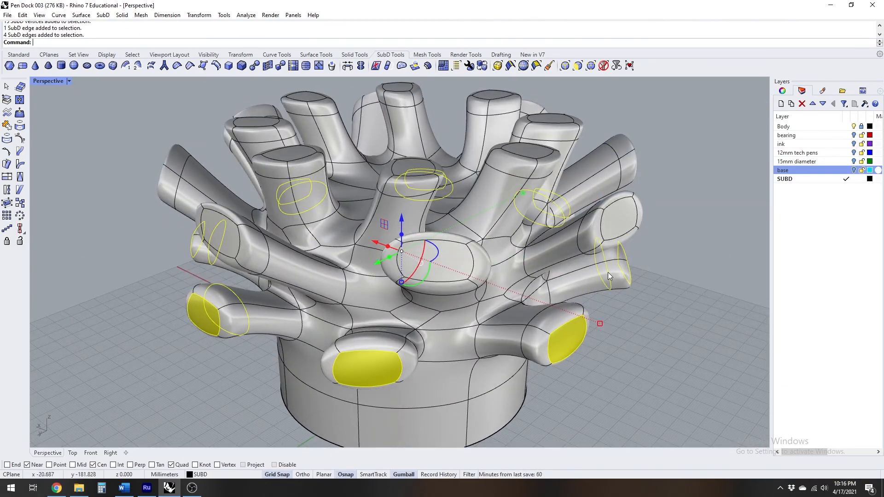
right_click_drag(535, 287, 599, 276)
double_click(598, 276, "ctrl+shift")
double_click(585, 297, "ctrl+shift")
mouse_move(524, 313)
right_mouse_down()
mouse_move(588, 298)
mouse_move(532, 323)
right_mouse_up()
scroll(532, 323, "down", 7)
scroll(405, 322, "up", 8)
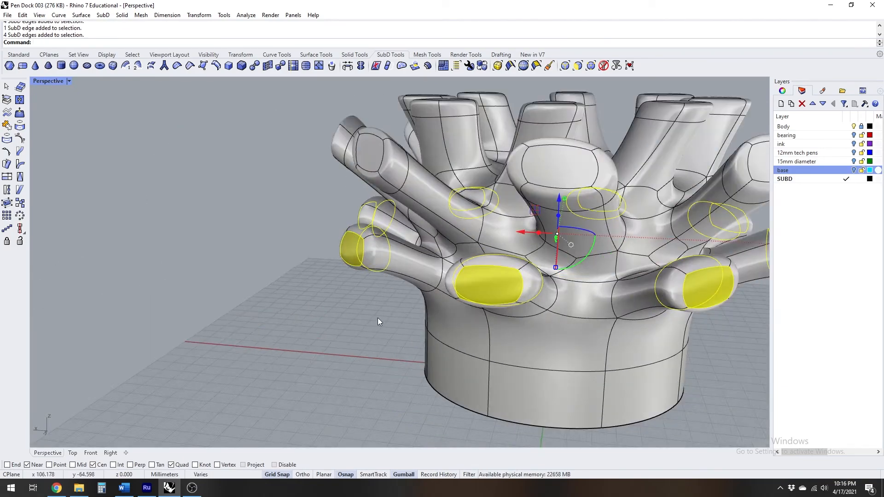
right_click_drag(405, 321, 444, 306)
left_click_drag(556, 272, 555, 284)
mouse_move(429, 274)
right_mouse_down()
mouse_move(518, 286)
mouse_move(428, 281)
right_mouse_up()
double_click(42, 83)
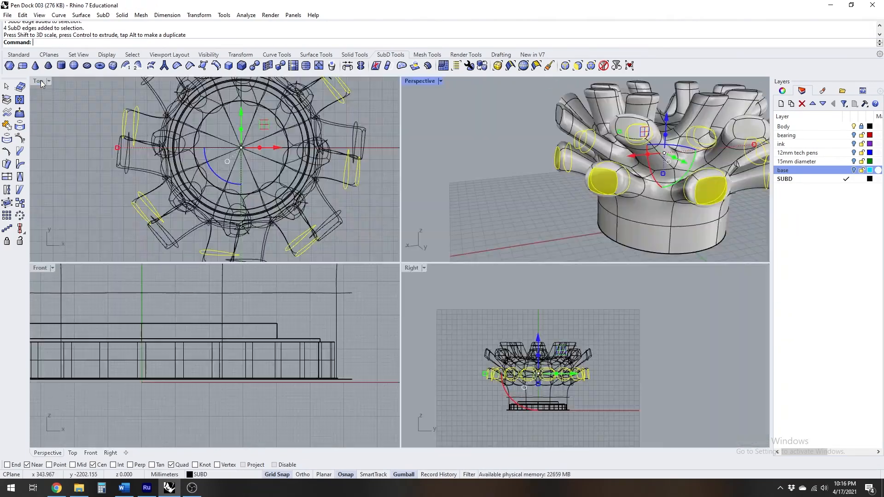
double_click(420, 82)
key("Escape")
Examine the lowest prongs and their junctions with the cylinder from several sides, including in flat SubD display
right_click_drag(441, 240, 500, 205)
scroll(415, 231, "up", 5)
right_click_drag(414, 228, 283, 206)
scroll(284, 205, "down", 6)
right_click_drag(392, 226, 255, 235)
scroll(386, 254, "up", 6)
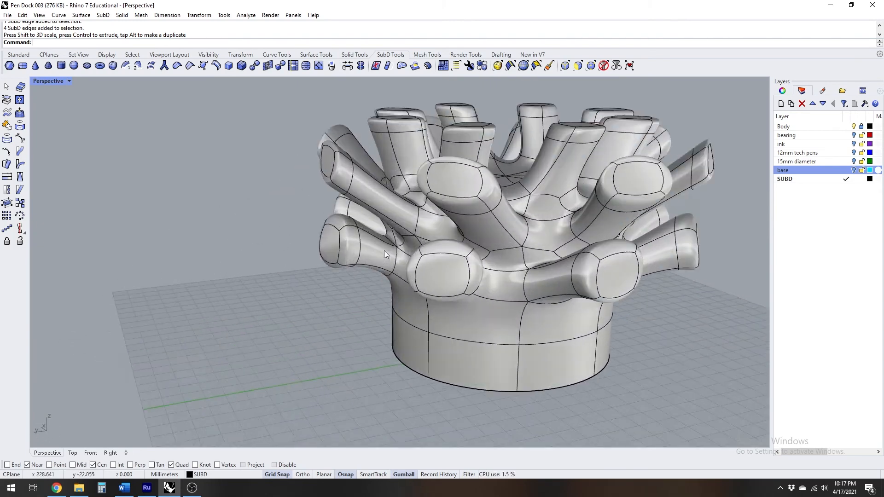
scroll(386, 255, "up", 5)
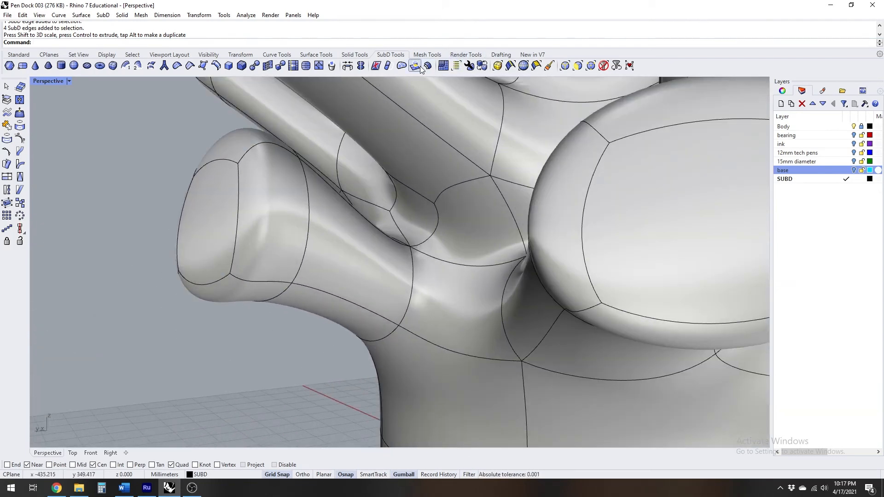
left_click(482, 66)
right_click_drag(474, 79, 371, 220)
scroll(429, 175, "down", 4)
right_click_drag(444, 239, 523, 201)
scroll(492, 235, "up", 5)
right_click_drag(515, 246, 505, 300)
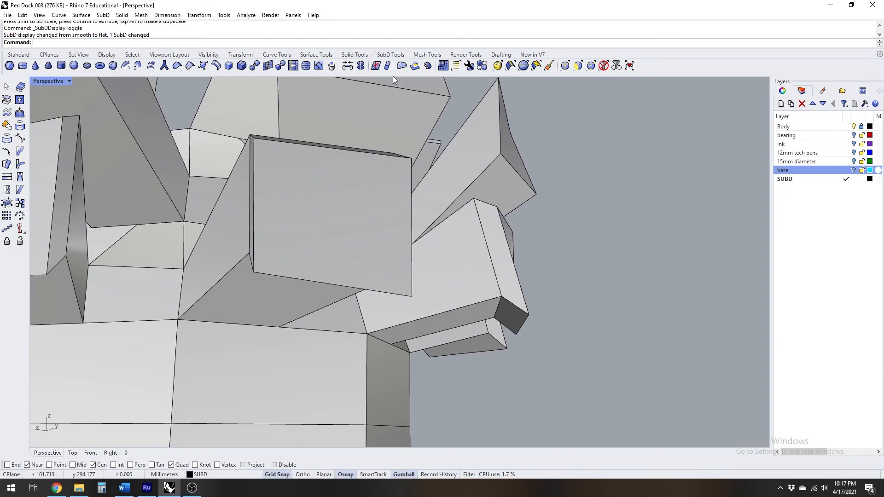
Return the SubD to smooth display and examine the model's underside and the centre of its top
left_click(482, 67)
right_click_drag(515, 258, 461, 314)
scroll(345, 283, "down", 10)
scroll(466, 325, "up", 3)
scroll(481, 344, "down", 2)
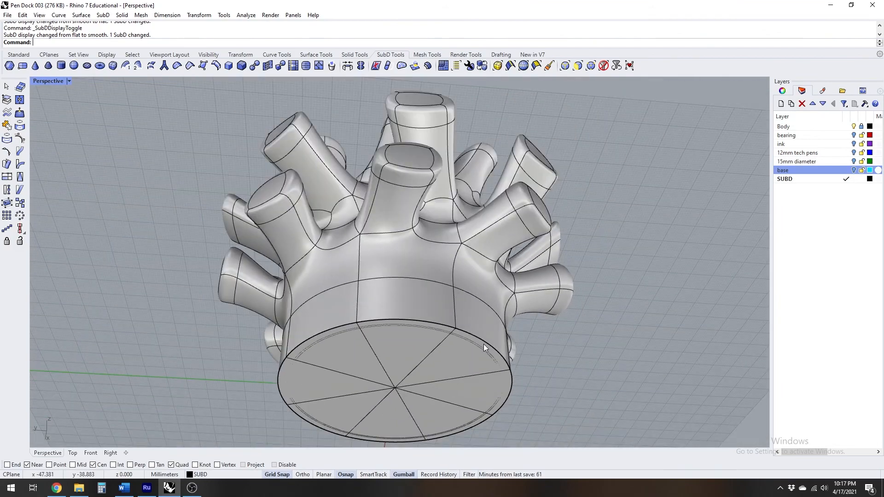
right_click_drag(484, 350, 420, 233)
scroll(420, 230, "up", 7)
right_click_drag(474, 210, 461, 258)
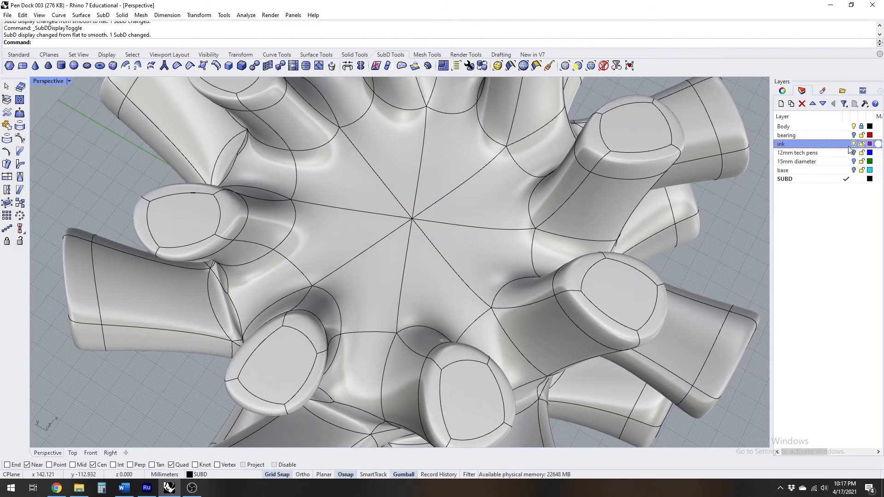
Set the Perspective view to Rendered display and examine the prongs from the side
right_click_drag(521, 220, 531, 182)
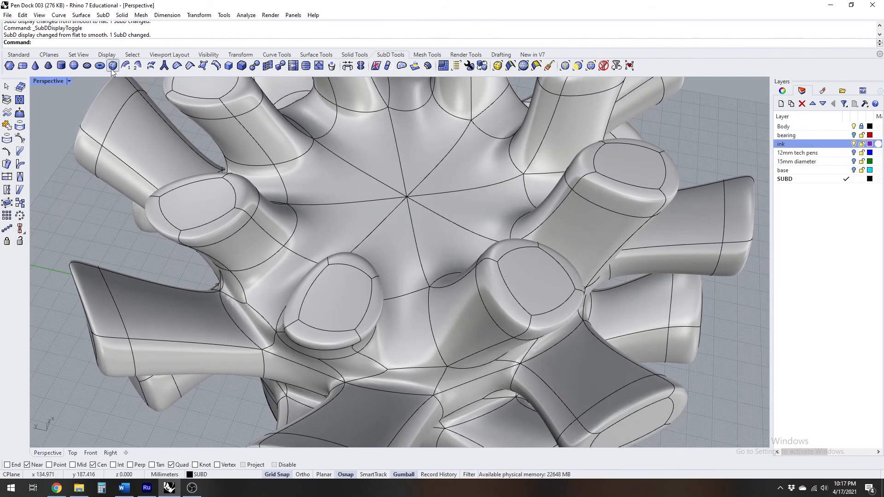
left_click(54, 82)
left_click(57, 135)
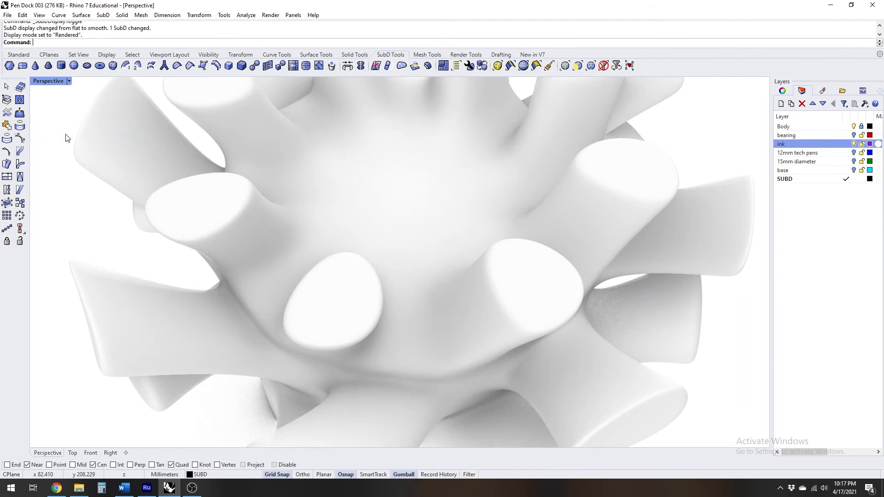
right_click_drag(235, 203, 441, 200)
Set the Perspective view to Ghosted display and examine the ink block inside the body from above
left_click(53, 82)
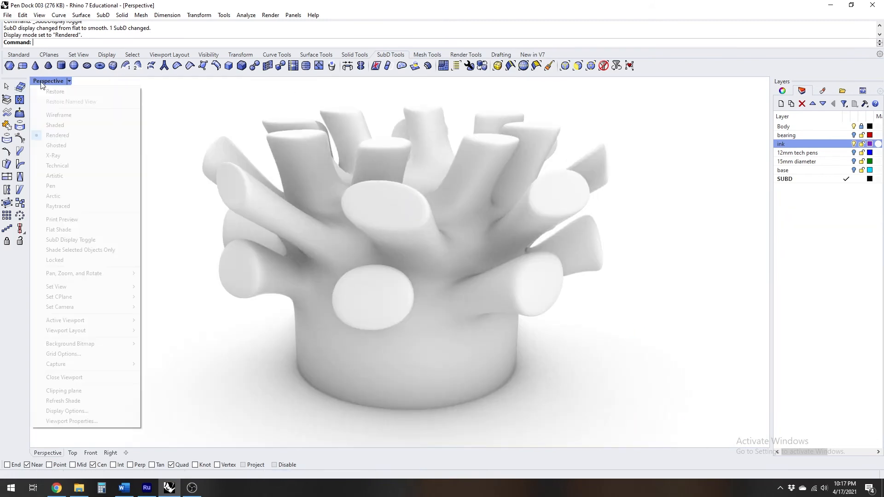
left_click(56, 146)
right_click_drag(357, 198, 420, 248)
scroll(420, 248, "up", 5)
mouse_move(361, 225)
right_mouse_down()
mouse_move(378, 276)
mouse_move(371, 295)
mouse_move(303, 277)
mouse_move(322, 267)
right_mouse_up()
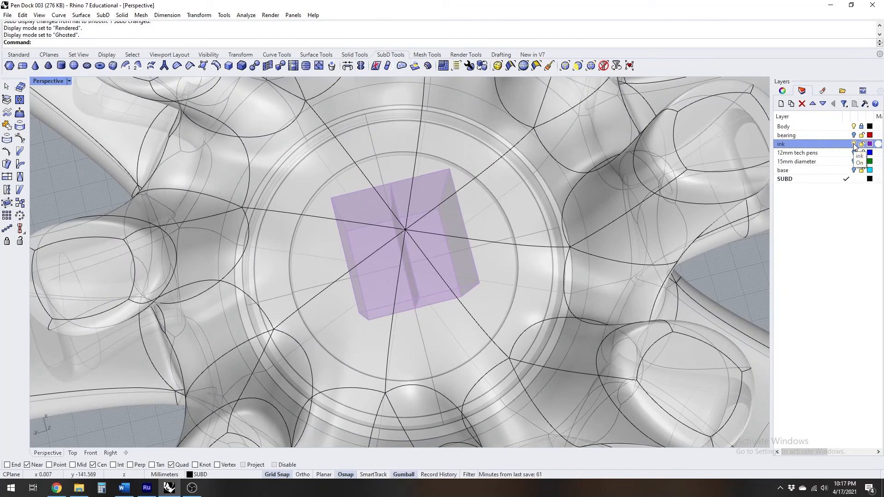
Return the Perspective view to Shaded display and subdivide the eight faces meeting at the centre of the top
left_click(54, 82)
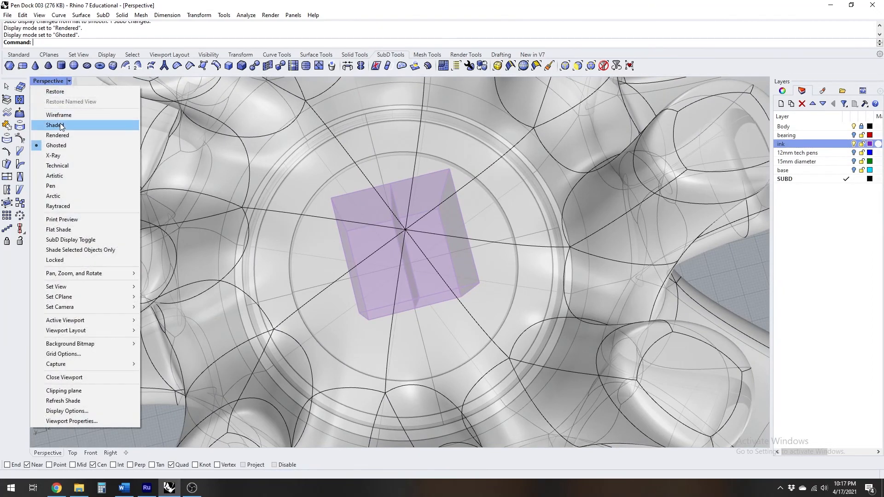
left_click(56, 126)
right_click_drag(372, 210, 402, 178)
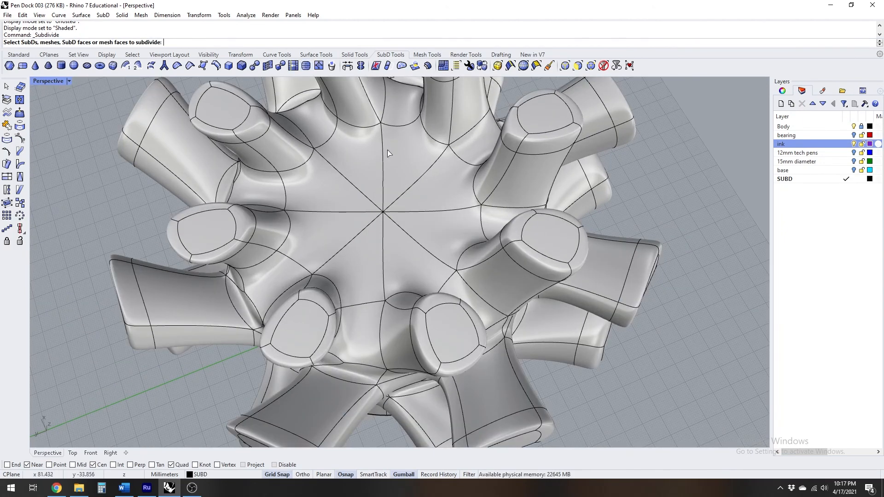
left_click(363, 163)
left_click(410, 155)
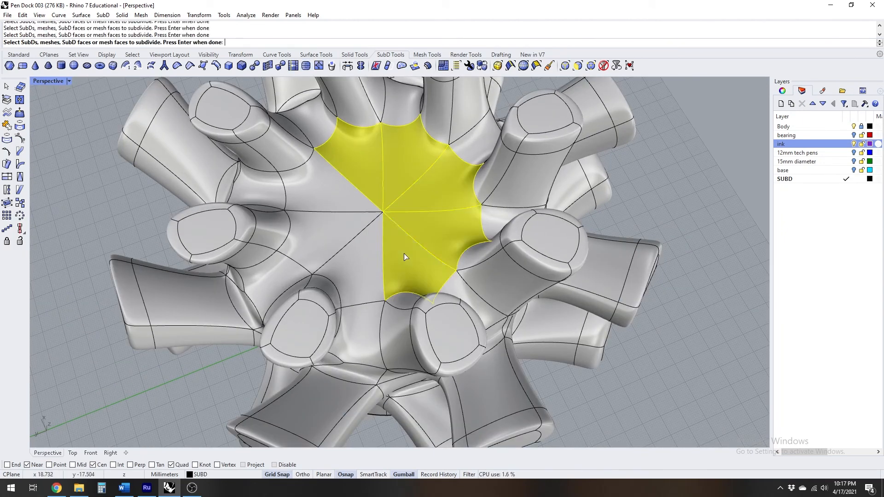
key("Return")
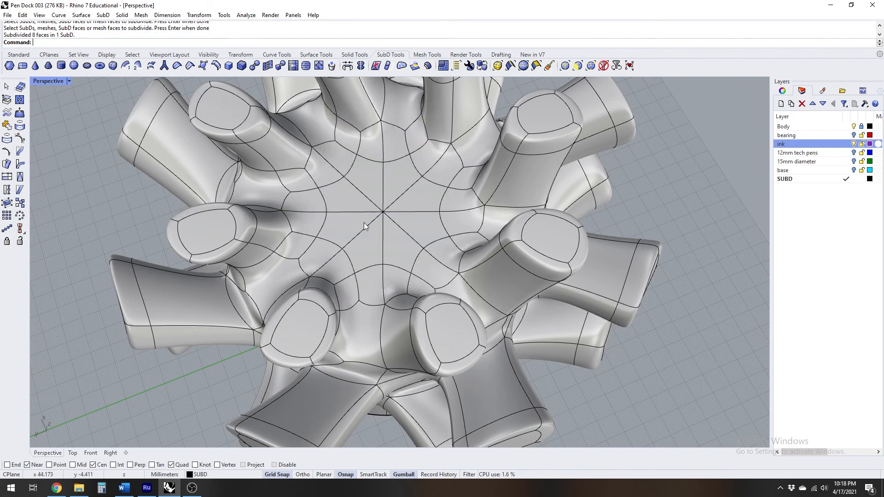
Extrude the eight central top faces of the SubD downward to just above the ink block's top
left_click(350, 197, "ctrl+shift")
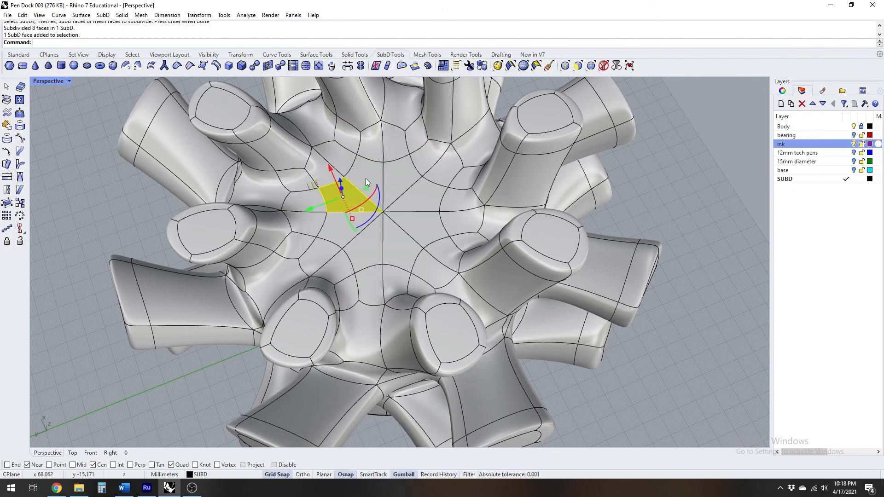
left_click(366, 172, "ctrl+shift")
left_click(401, 172, "ctrl+shift")
left_click(423, 199, "ctrl+shift")
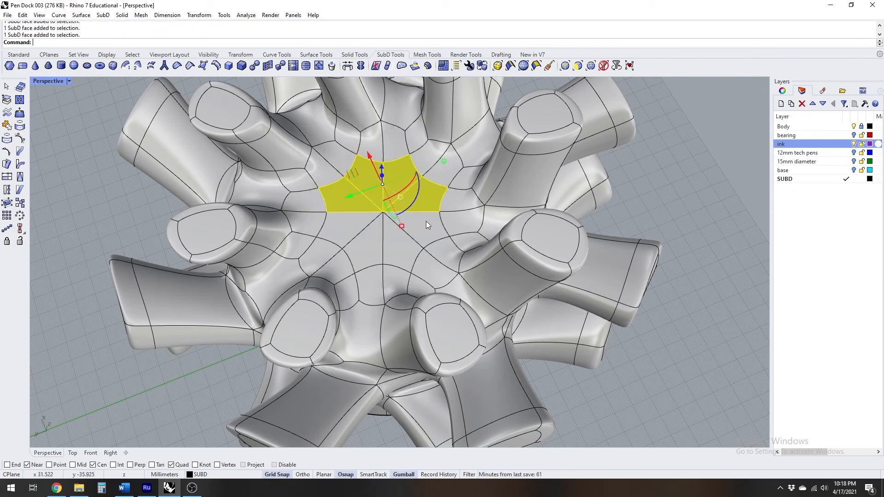
left_click(427, 223, "ctrl+shift")
left_click(397, 244, "ctrl+shift")
right_click_drag(369, 252, 396, 200)
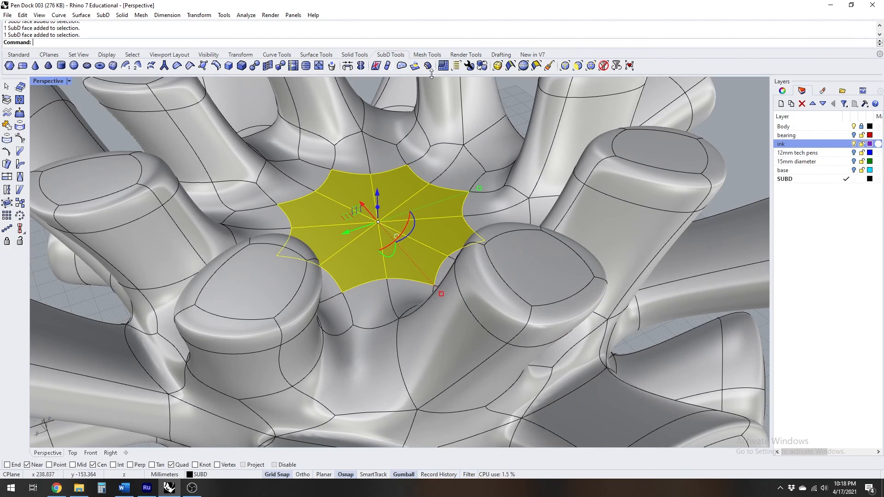
left_click(416, 67)
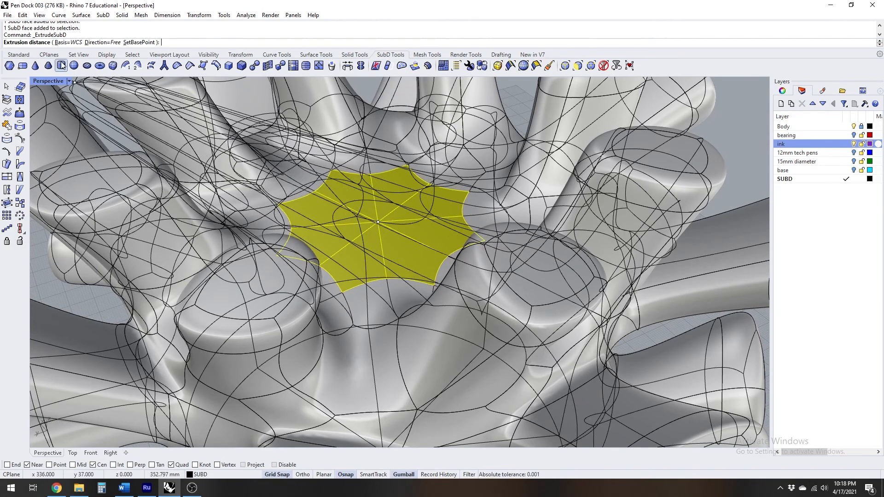
double_click(46, 82)
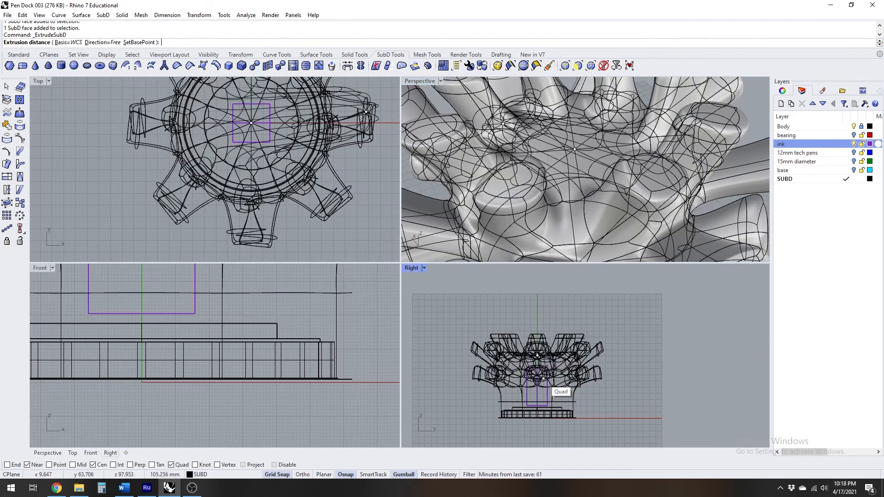
scroll(551, 364, "up", 2)
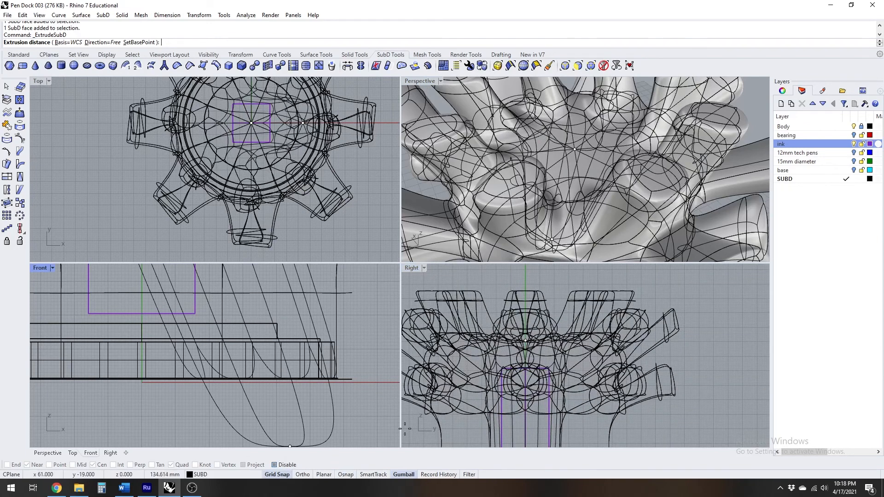
scroll(544, 369, "up", 3)
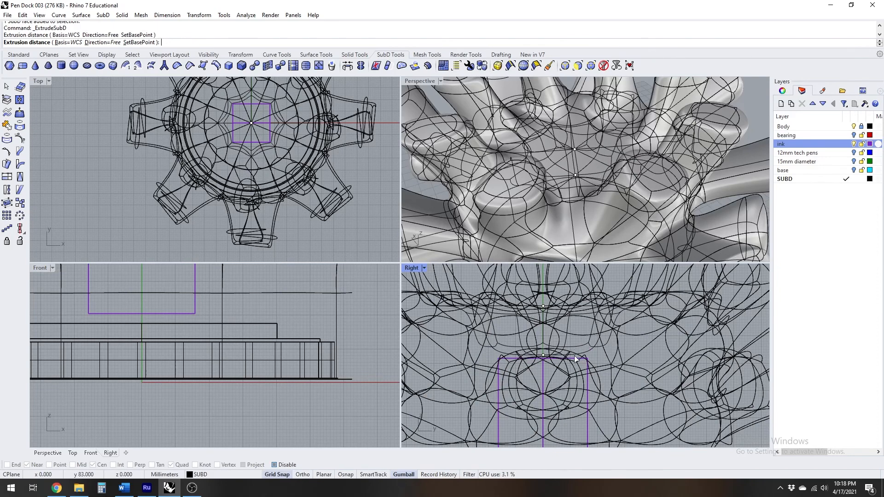
left_click(575, 359)
Move all floor and side faces of the central recess down in the Right view until the floor lies just below the ink block's bottom
double_click(421, 82)
right_click_drag(417, 185, 450, 206)
scroll(374, 249, "up", 4)
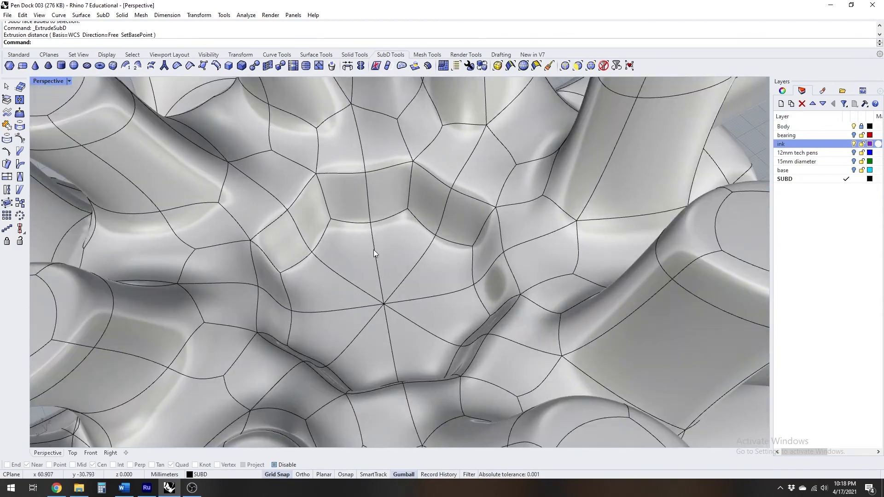
left_click(402, 247, "ctrl+shift")
left_click(346, 257, "ctrl+shift")
left_click(306, 297, "ctrl+shift")
left_click(309, 356, "ctrl+shift")
left_click(365, 391, "ctrl+shift")
left_click(424, 378, "ctrl+shift")
left_click(466, 337, "ctrl+shift")
left_click(463, 282, "ctrl+shift")
scroll(463, 280, "down", 6)
right_click_drag(464, 281, 428, 281)
scroll(429, 281, "up", 4)
left_click(463, 224, "ctrl+shift")
left_click(416, 218, "ctrl+shift")
left_click(288, 313, "ctrl+shift")
left_click(500, 245, "ctrl+shift")
right_click_drag(369, 276, 553, 267)
left_click(497, 249, "ctrl+shift")
left_click(409, 211, "ctrl+shift")
left_click(367, 213, "ctrl+shift")
double_click(57, 83)
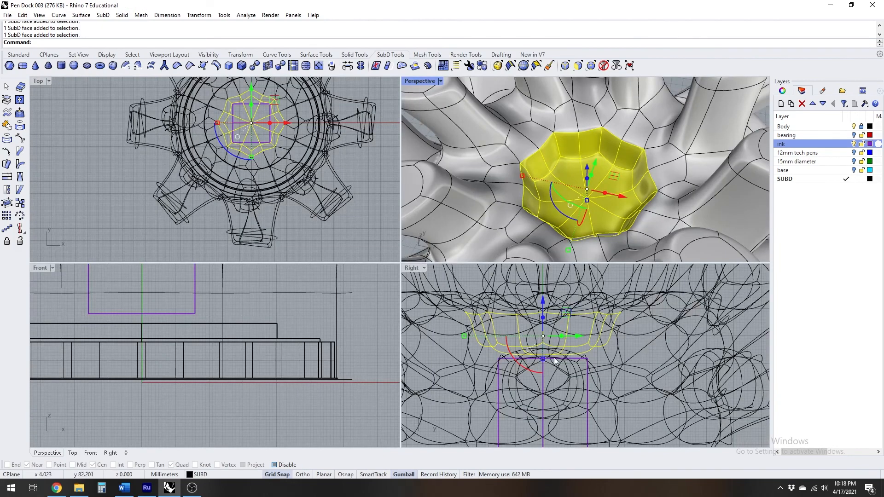
double_click(409, 268)
scroll(444, 250, "down", 3)
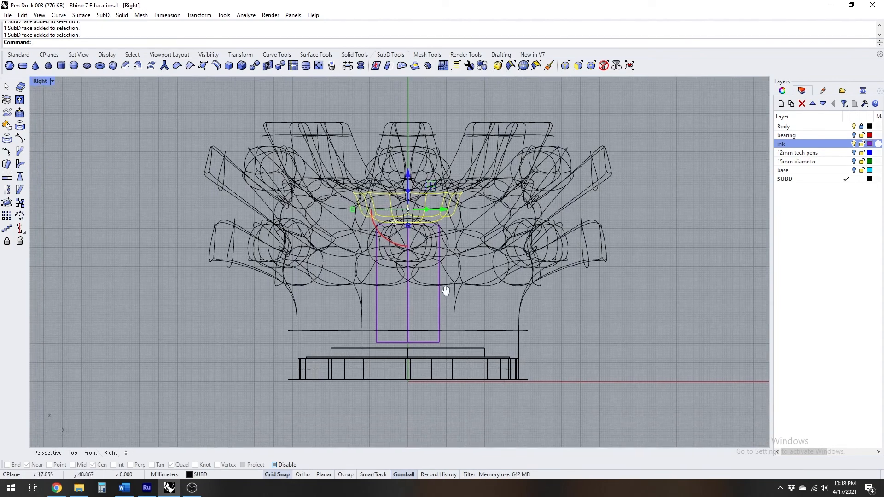
scroll(414, 184, "up", 1)
left_click_drag(405, 170, 400, 325)
scroll(407, 390, "up", 5)
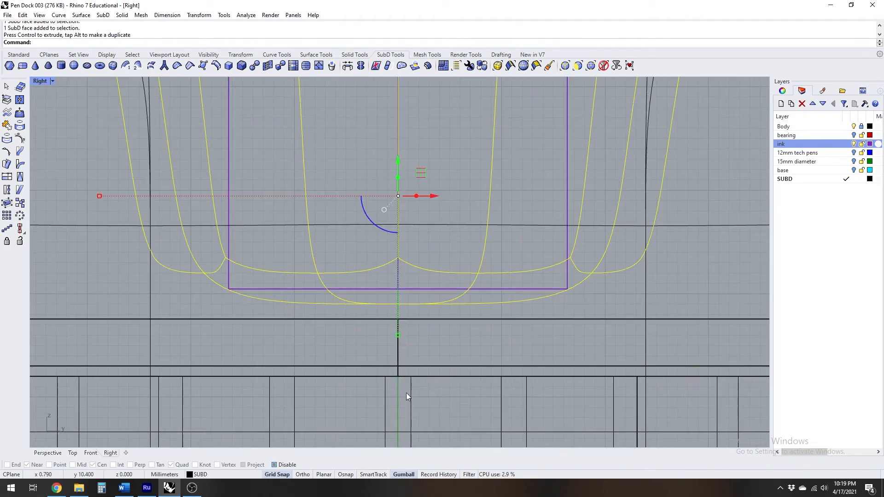
scroll(399, 335, "down", 4)
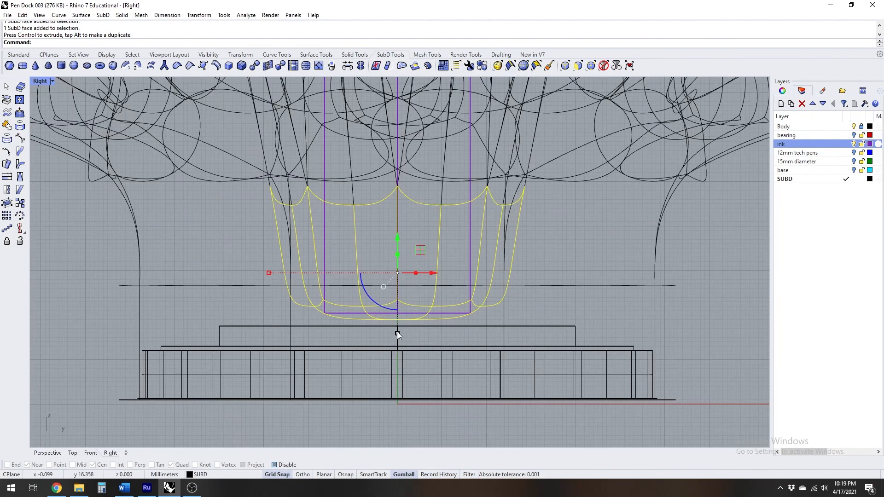
scroll(463, 317, "up", 3)
scroll(415, 301, "down", 3)
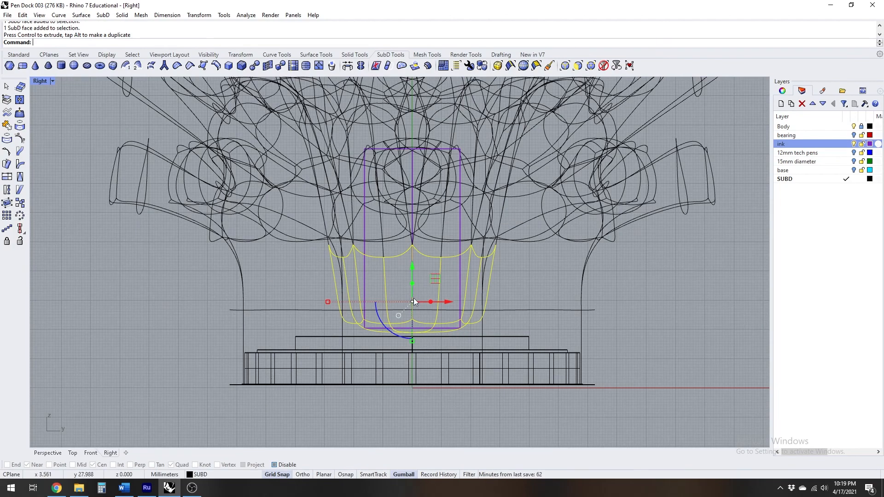
Deselect the recess faces and examine the deepened recess around the ink block from the side and from above
double_click(41, 82)
right_click_drag(612, 224, 634, 89)
scroll(561, 185, "down", 10)
scroll(556, 194, "up", 10)
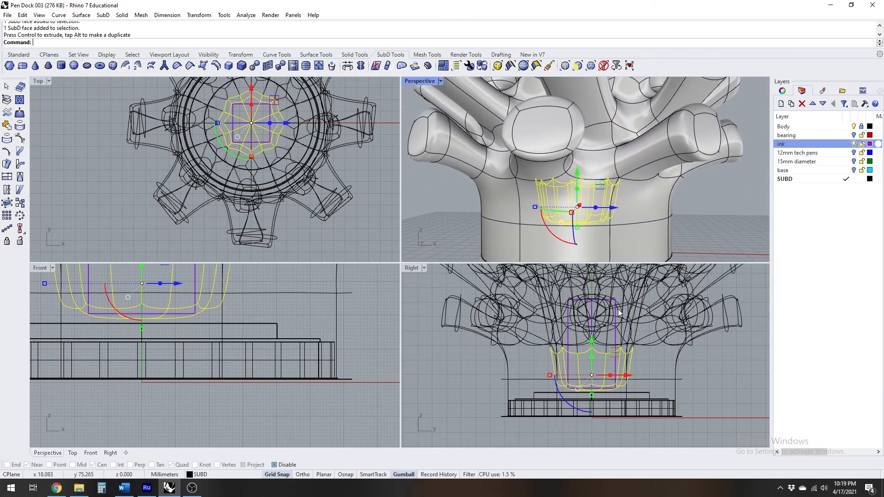
right_click_drag(616, 307, 586, 348)
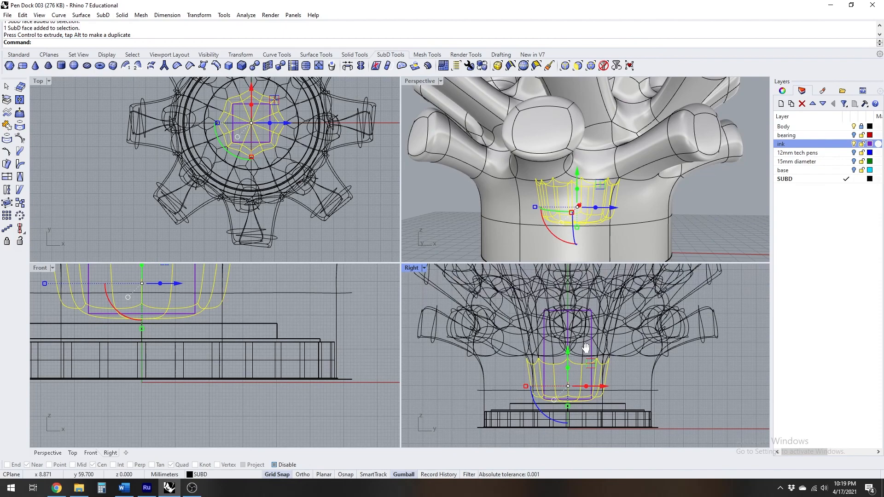
double_click(428, 81)
right_click_drag(442, 147, 536, 228)
left_click(661, 205)
right_click_drag(483, 230, 444, 210)
scroll(441, 207, "up", 4)
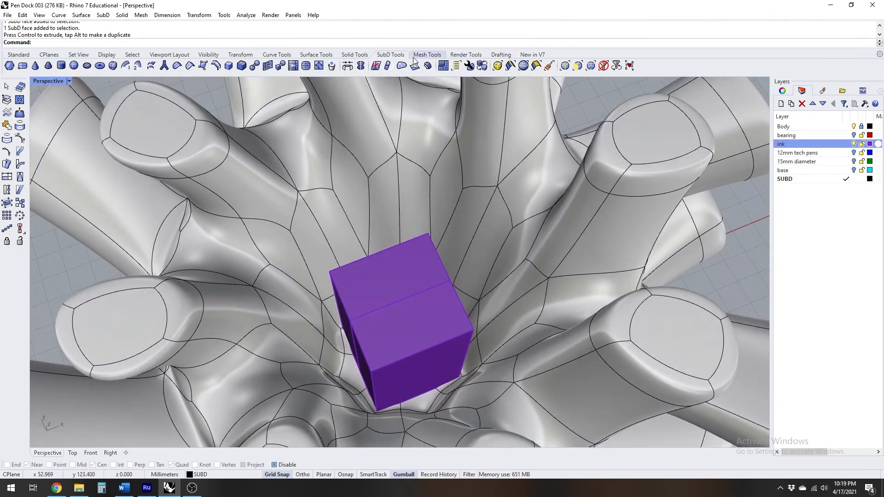
Select the complete edge loop around the recess's opening in flat display and scale it inward toward the ink block in smooth display
left_click(485, 65)
right_click_drag(405, 188, 530, 169)
left_click(501, 162, "ctrl+shift")
left_click(507, 164, "ctrl+shift")
scroll(525, 173, "up", 2)
left_click(533, 170, "ctrl+shift")
left_click(553, 171, "ctrl+shift")
left_click(576, 178, "ctrl+shift")
left_click(598, 184, "ctrl+shift")
right_click_drag(617, 186, 686, 203)
scroll(645, 203, "up", 4)
left_click(463, 166, "ctrl+shift")
left_click(498, 163, "ctrl+shift")
left_click(552, 195, "ctrl+shift")
left_click(580, 215, "ctrl+shift")
left_click(604, 230, "ctrl+shift")
right_click_drag(604, 230, 659, 226)
left_click(460, 157, "ctrl+shift")
left_click(500, 162, "ctrl+shift")
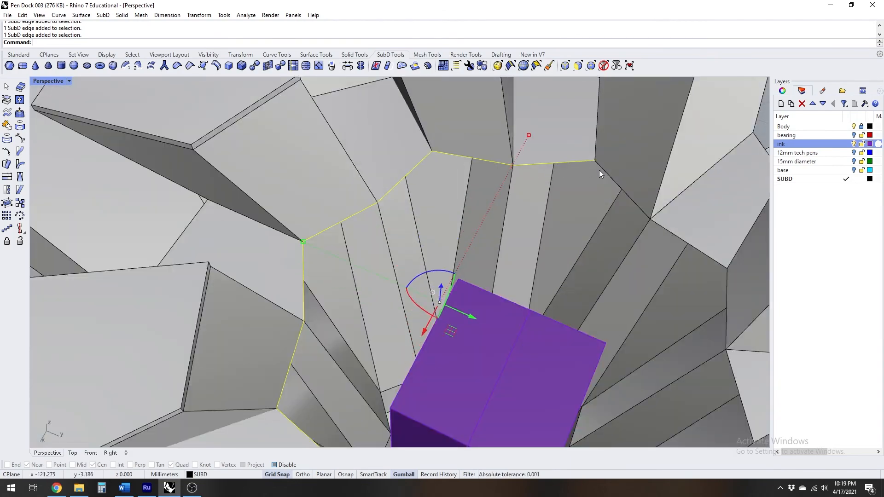
scroll(594, 175, "down", 4)
right_click_drag(548, 198, 584, 206)
scroll(506, 171, "up", 5)
left_click(500, 162, "ctrl+shift")
left_click(533, 161, "ctrl+shift")
left_click(638, 195, "ctrl+shift")
right_click_drag(638, 195, 488, 198)
left_click(491, 192, "ctrl+shift")
left_click(562, 182, "ctrl+shift")
left_click(617, 181, "ctrl+shift")
scroll(497, 203, "down", 6)
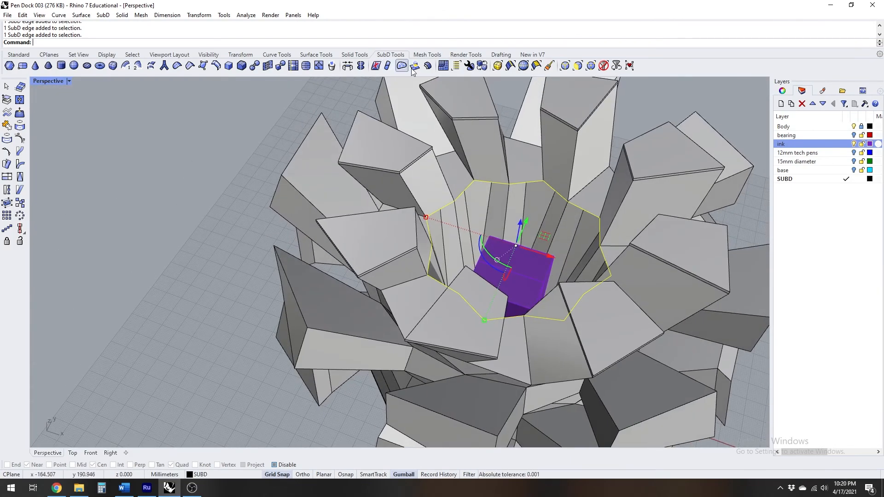
left_click(482, 66)
right_click_drag(527, 221, 494, 217)
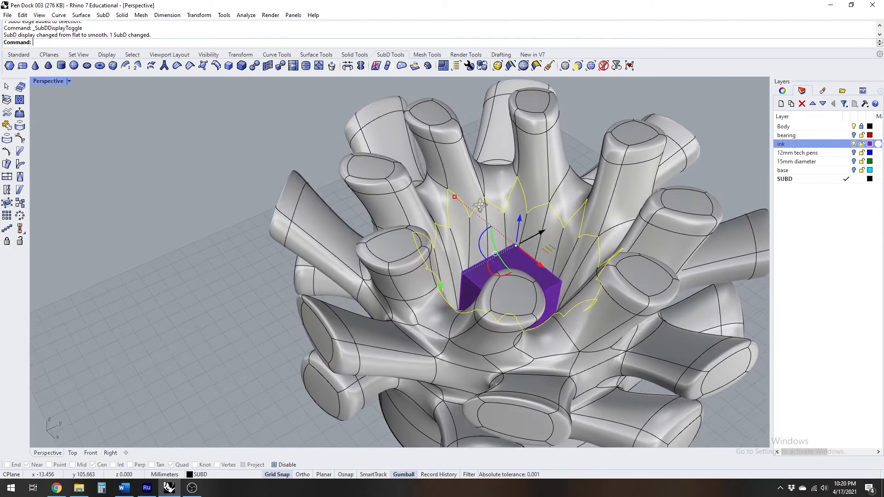
scroll(494, 217, "up", 4)
left_click_drag(424, 195, 446, 210)
right_click_drag(446, 211, 378, 217)
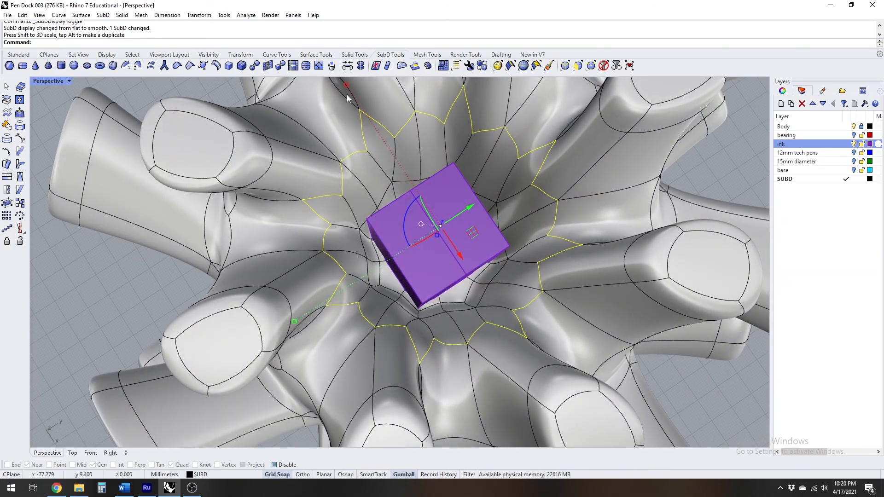
left_click_drag(346, 85, 365, 112)
scroll(392, 207, "up", 6)
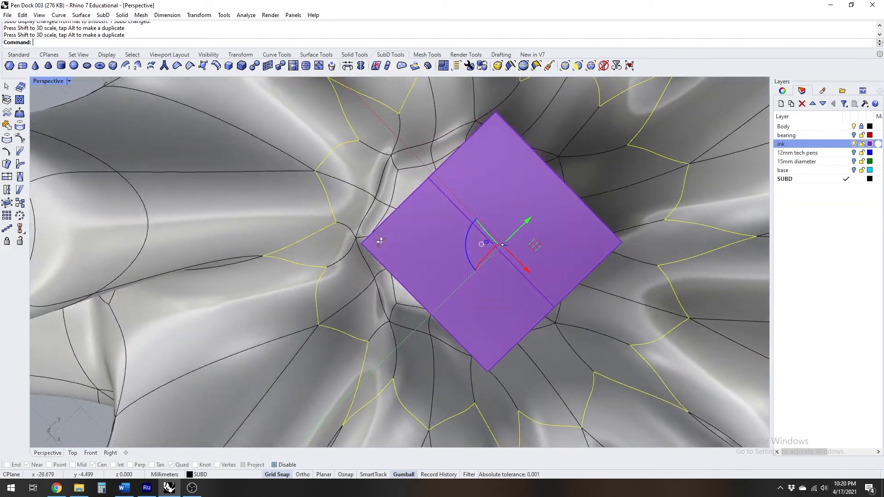
Examine the fit of the narrowed recess around the ink block from above and at an angle, leaving nothing selected
right_click_drag(381, 240, 379, 245)
scroll(358, 241, "up", 8)
scroll(357, 223, "down", 8)
right_click_drag(403, 180, 419, 107)
scroll(405, 186, "down", 6)
scroll(402, 133, "down", 8)
right_click_drag(405, 178, 462, 188)
left_click(629, 235)
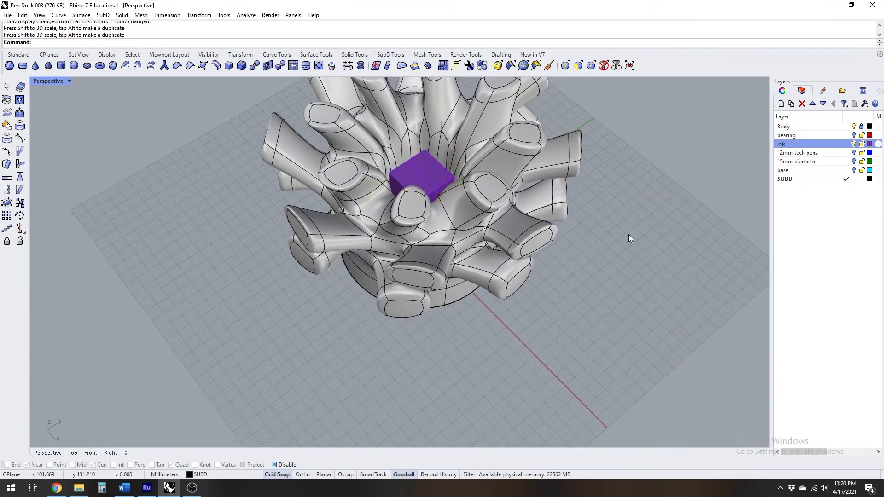
Hide the ink layer and examine the inside of the recess and the SubD's underside
left_click(854, 145)
mouse_move(454, 159)
right_mouse_down()
mouse_move(437, 207)
mouse_move(432, 186)
right_mouse_up()
scroll(432, 186, "up", 5)
scroll(374, 173, "down", 7)
right_click_drag(374, 173, 526, 384)
scroll(460, 357, "up", 5)
right_click_drag(446, 350, 514, 335, "shift")
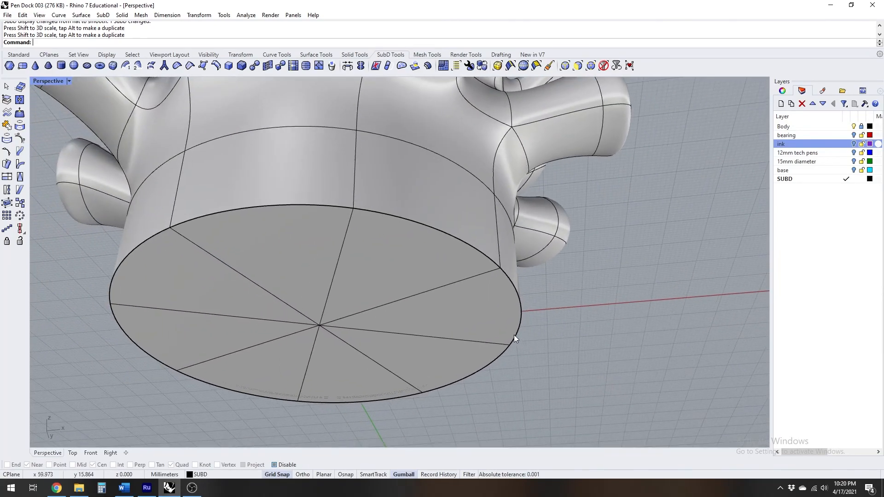
With Body as the current layer and SUBD hidden, explode the body polysurface into separate surfaces
left_click(847, 127)
left_click(854, 179)
right_click_drag(533, 251, 535, 270)
scroll(498, 303, "up", 5)
left_click(494, 284)
mouse_move(498, 311)
right_mouse_down()
mouse_move(523, 297)
mouse_move(503, 305)
right_mouse_up()
scroll(500, 308, "up", 6)
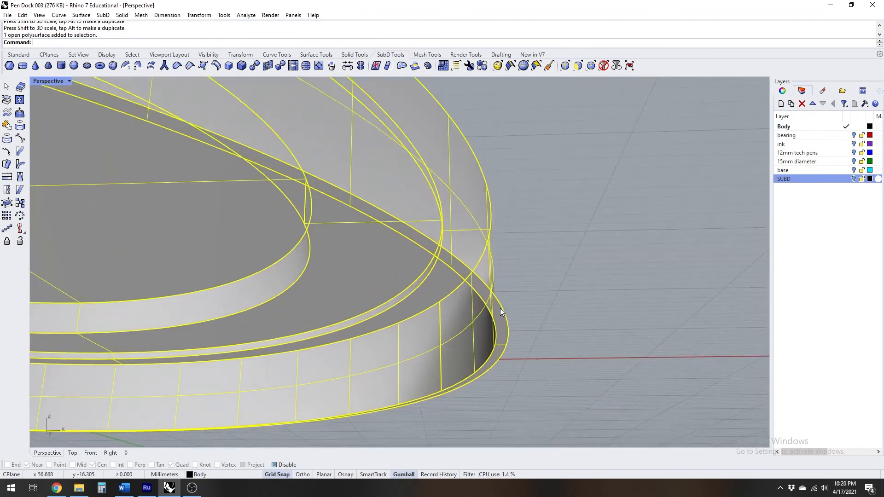
scroll(501, 308, "up", 2)
left_click(18, 56)
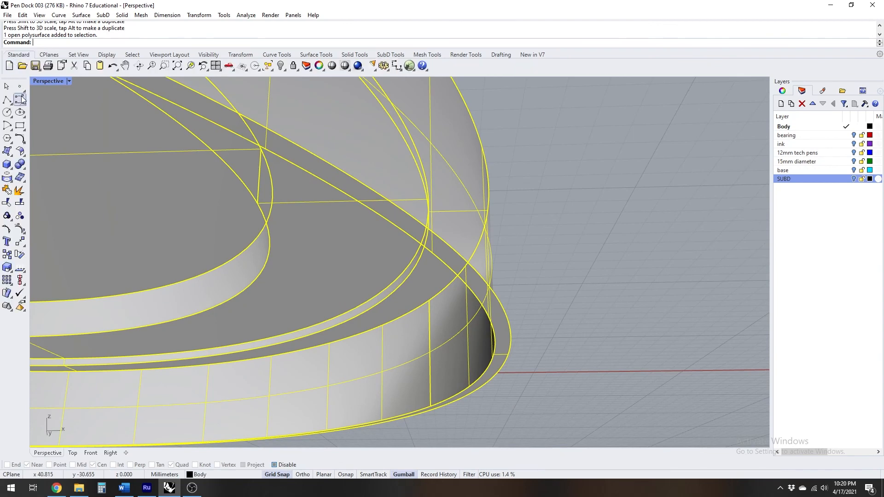
left_click(18, 192)
Delete the flat outer ring surface on the underside of the exploded body
left_click(531, 333)
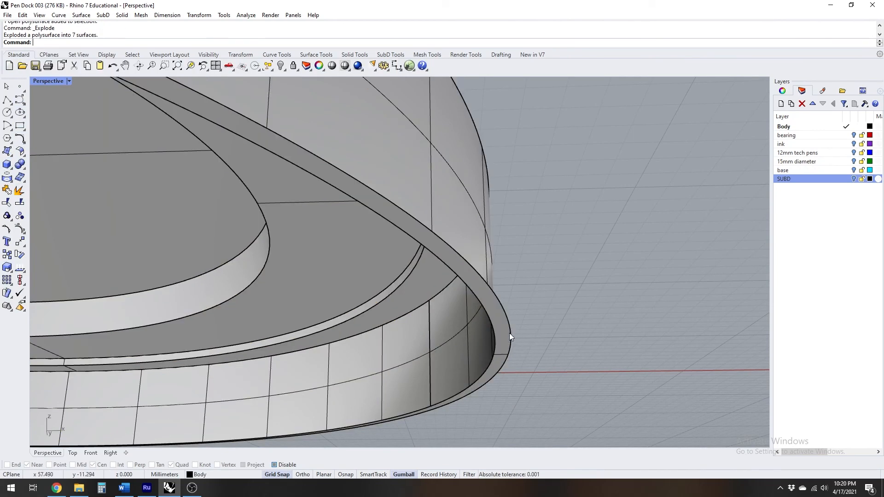
left_click(509, 333)
key("Delete")
Select the vertical wall surface of the bottom cavity and show the SUBD layer again
right_click_drag(501, 317, 546, 278)
left_click(488, 294)
left_click(855, 179)
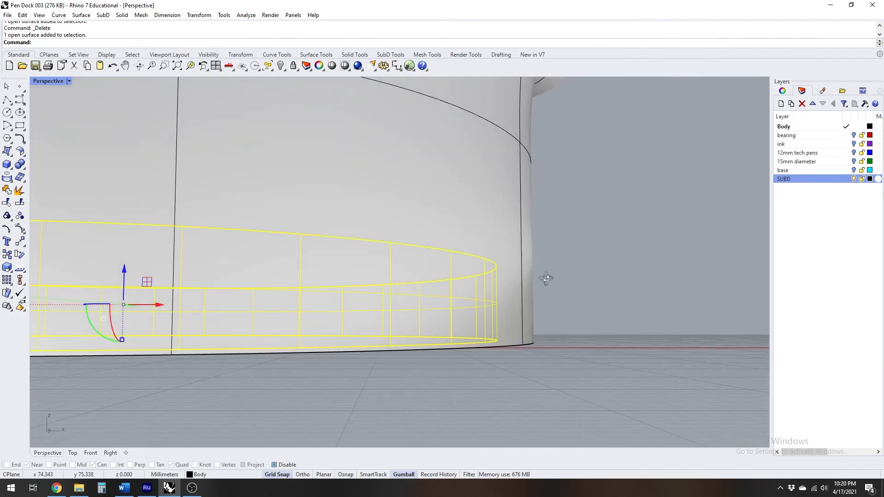
With object snaps enabled, stretch the cavity wall with Scale1D in the Right view, from its top edge down past the SubD's bottom
double_click(47, 81)
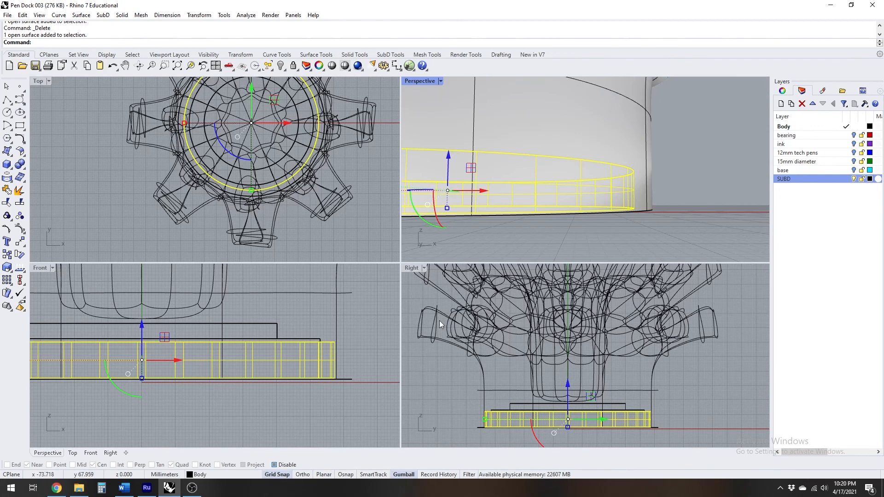
double_click(414, 267)
scroll(491, 275, "up", 2)
scroll(509, 314, "up", 4)
right_click_drag(510, 313, 503, 295)
scroll(492, 274, "up", 2)
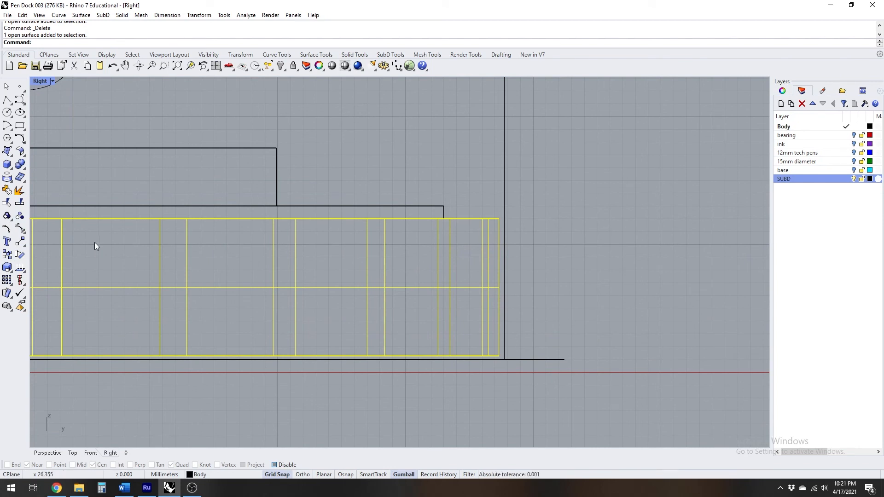
left_click(8, 266)
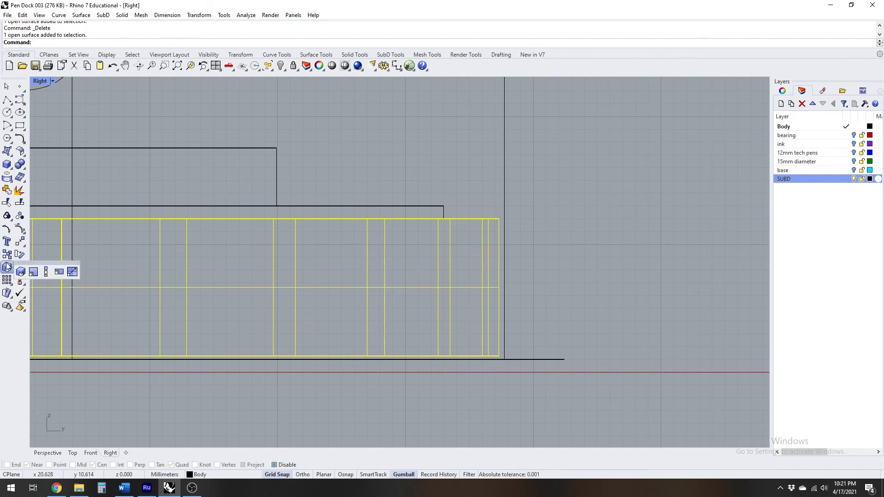
left_click(46, 272)
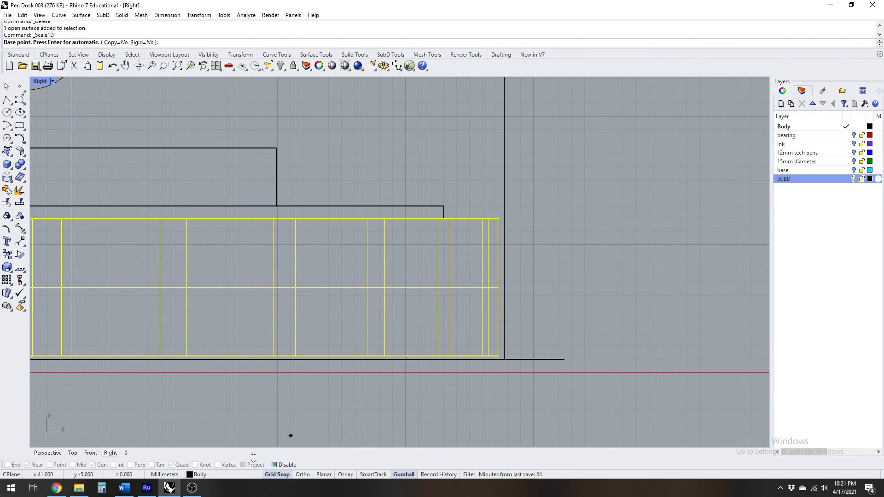
left_click(275, 465)
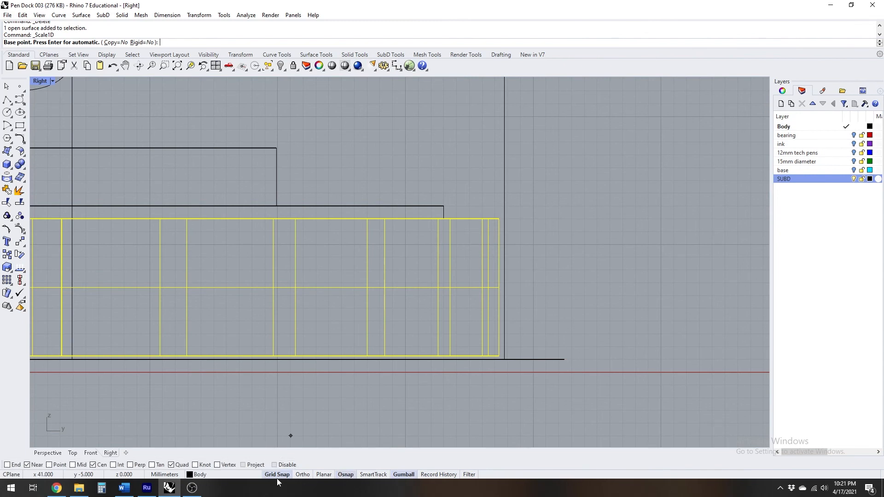
left_click(499, 219)
scroll(504, 358, "up", 4)
left_click(479, 382)
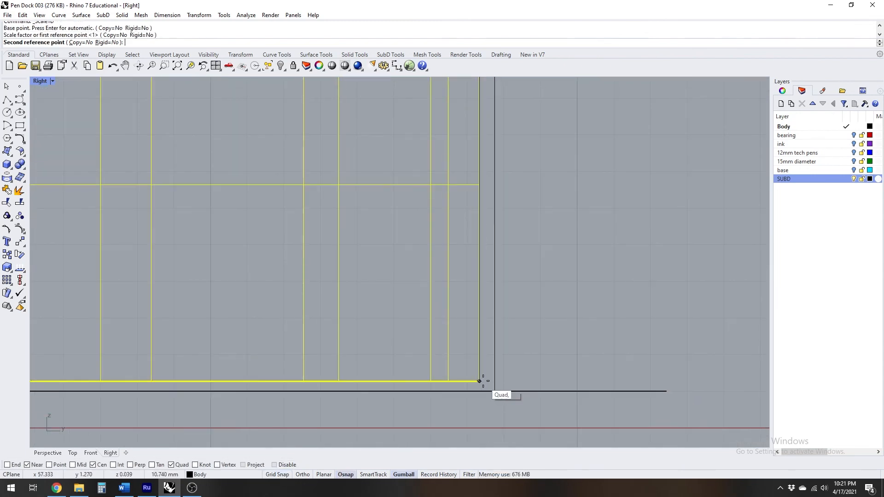
scroll(482, 382, "down", 2)
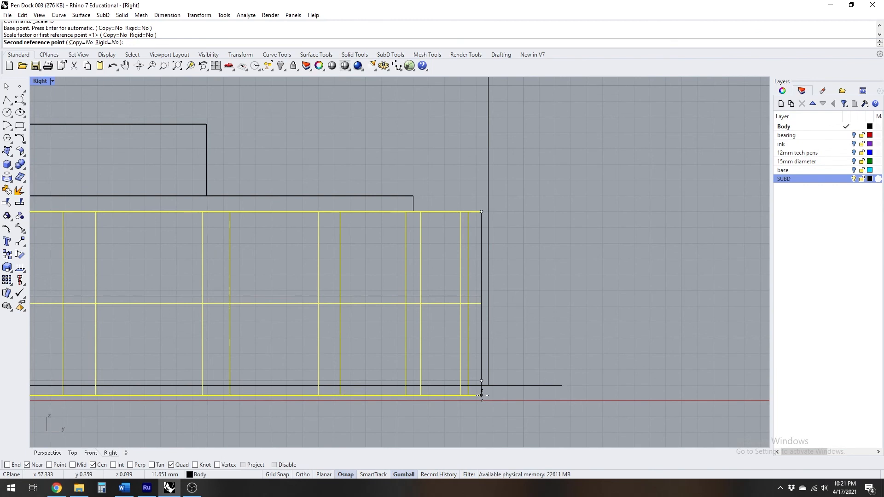
left_click(482, 411)
scroll(536, 374, "down", 4)
right_click_drag(555, 382, 535, 350)
left_click(551, 309)
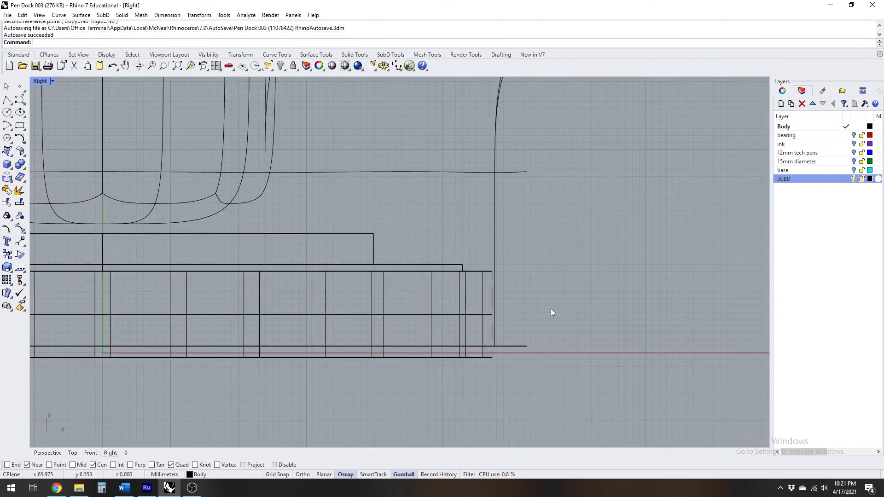
Make SUBD the current layer and select the closed SubD body in the maximized Perspective view
left_click(846, 179)
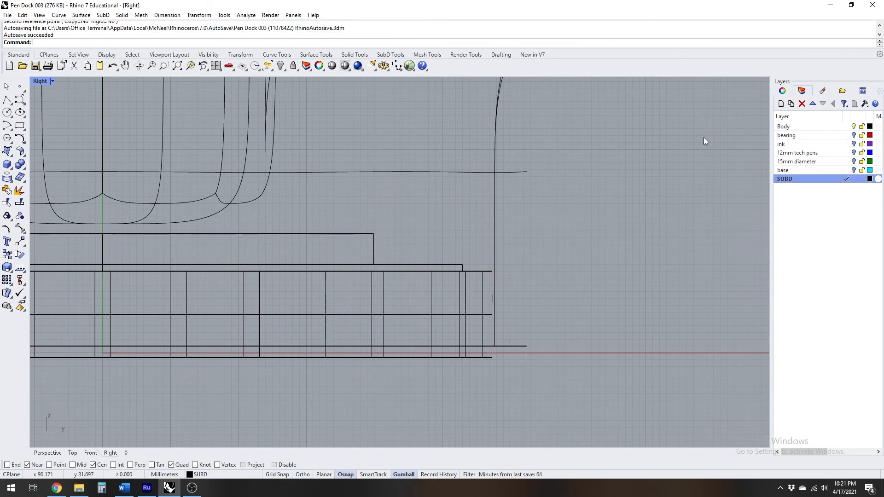
double_click(33, 79)
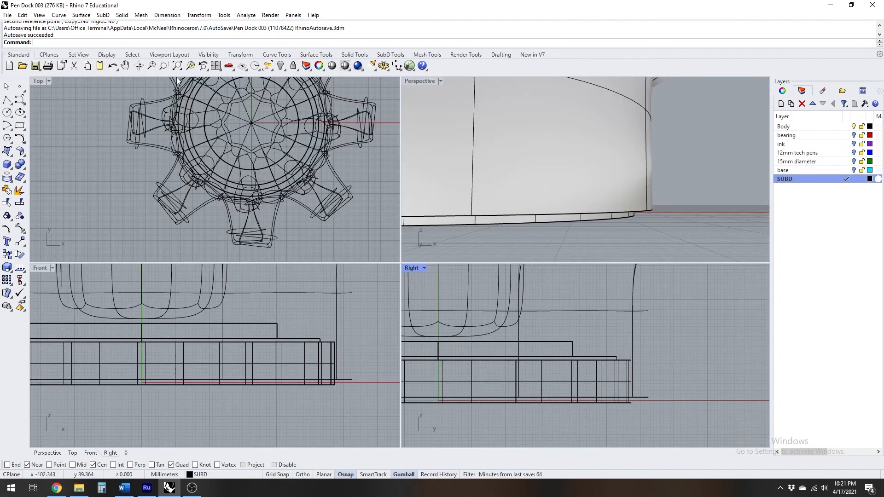
double_click(419, 81)
scroll(473, 266, "down", 6)
right_click_drag(474, 266, 432, 264)
scroll(453, 297, "down", 6)
scroll(449, 289, "up", 2)
scroll(432, 264, "up", 2)
left_click(485, 191)
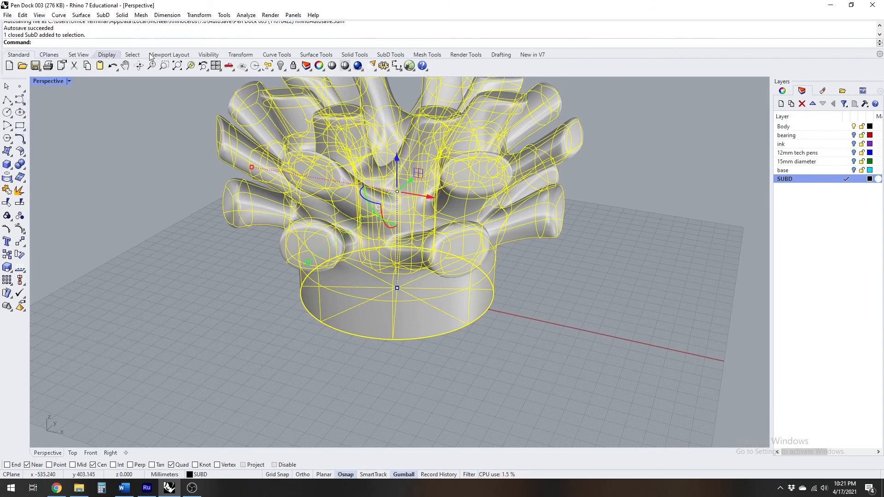
Convert the selected SubD to NURBS, keeping the input object, with packed faces and G1x extraordinary vertices
left_click(398, 56)
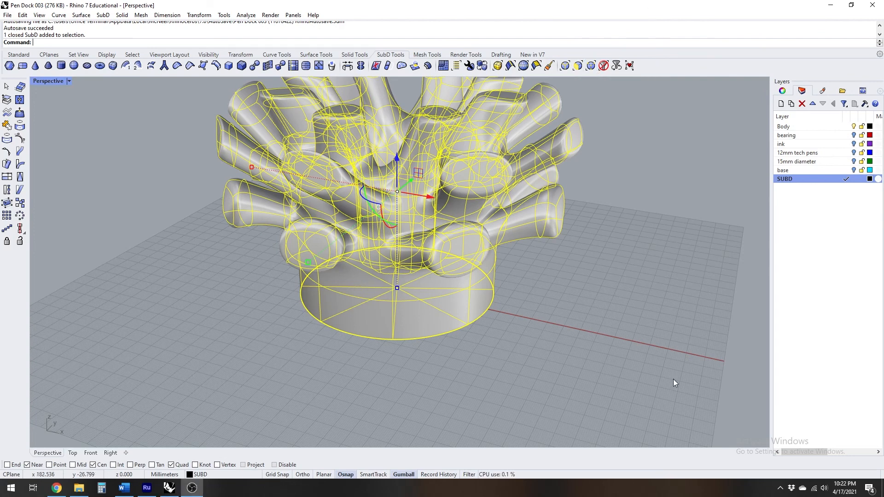
scroll(541, 353, "down", 3)
scroll(548, 309, "up", 2)
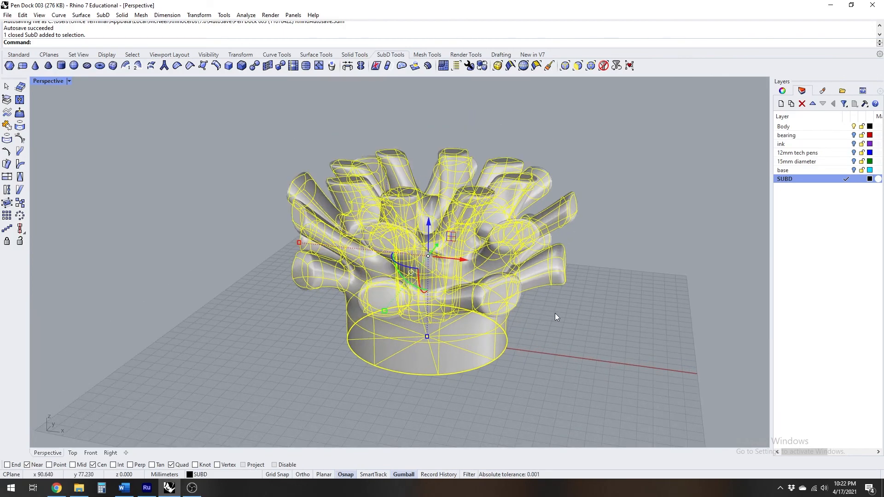
left_click(255, 66)
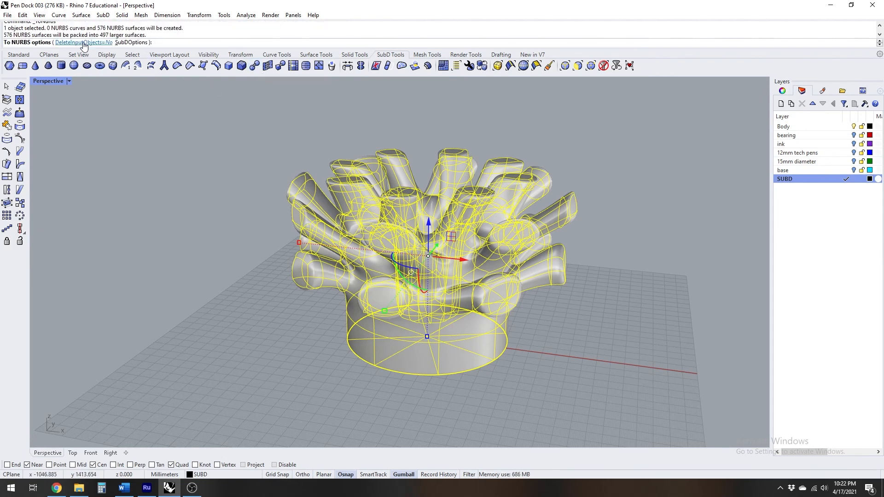
left_click(133, 43)
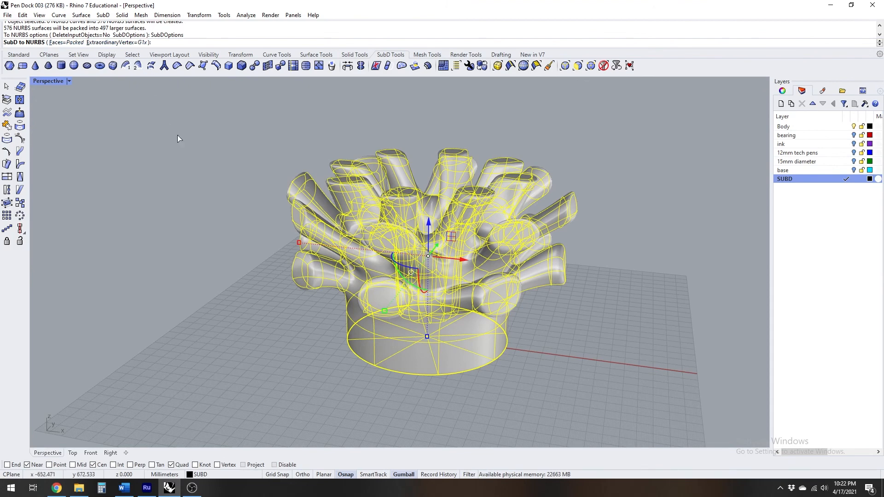
key("Return")
key("Return")
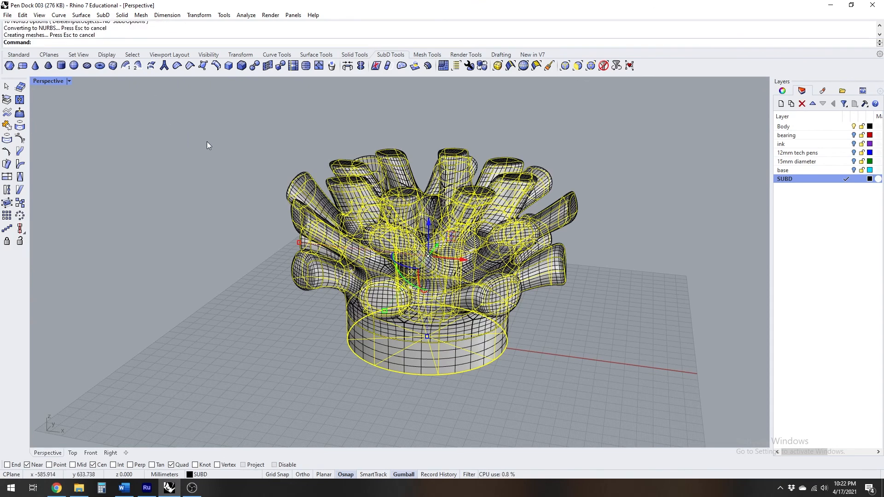
Select the converted polysurface rather than the overlapping SubD and change its layer to Body
left_click(592, 217)
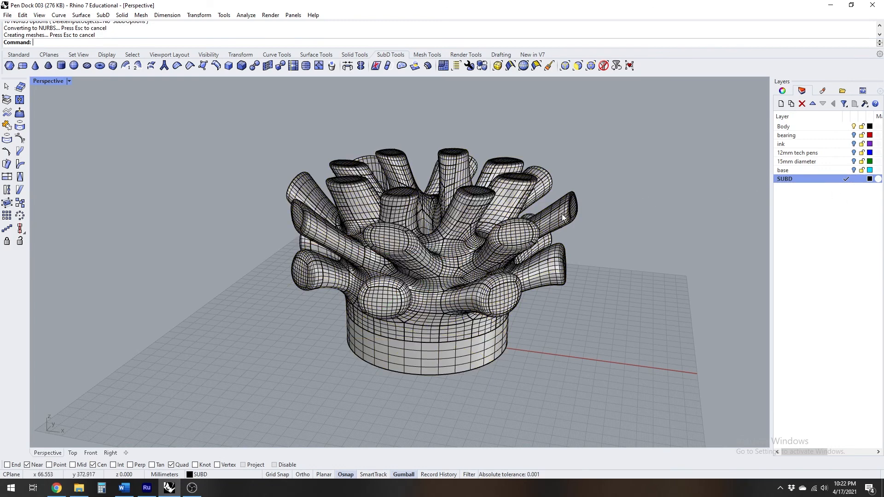
left_click(570, 219)
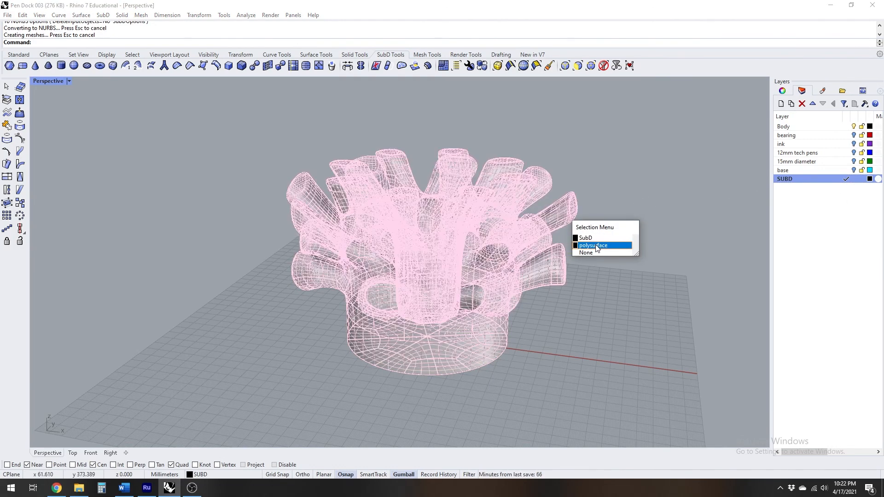
left_click(595, 246)
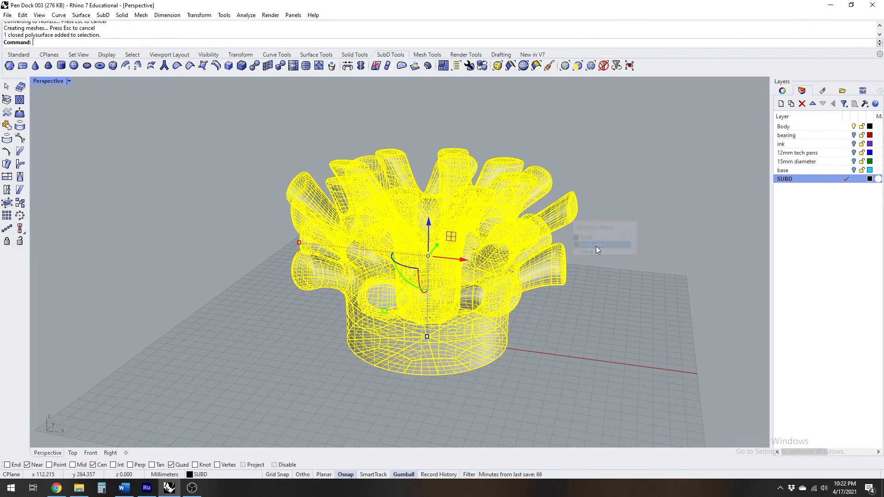
right_click(792, 132)
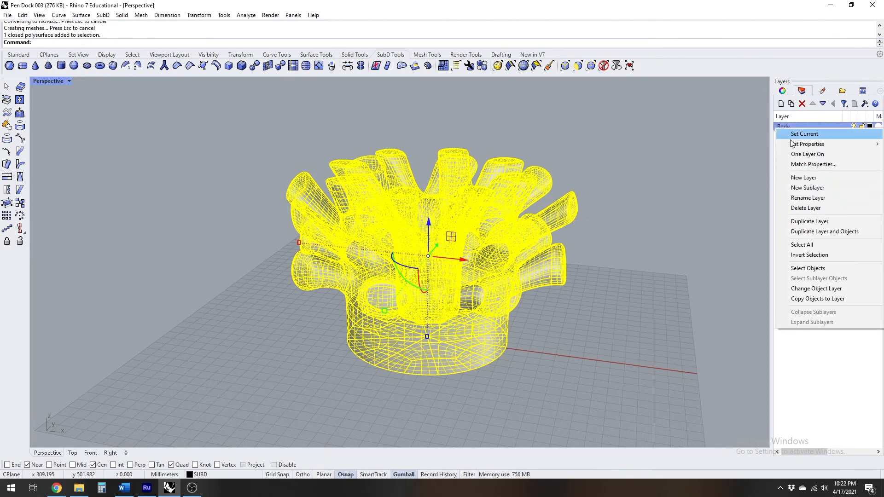
left_click(811, 291)
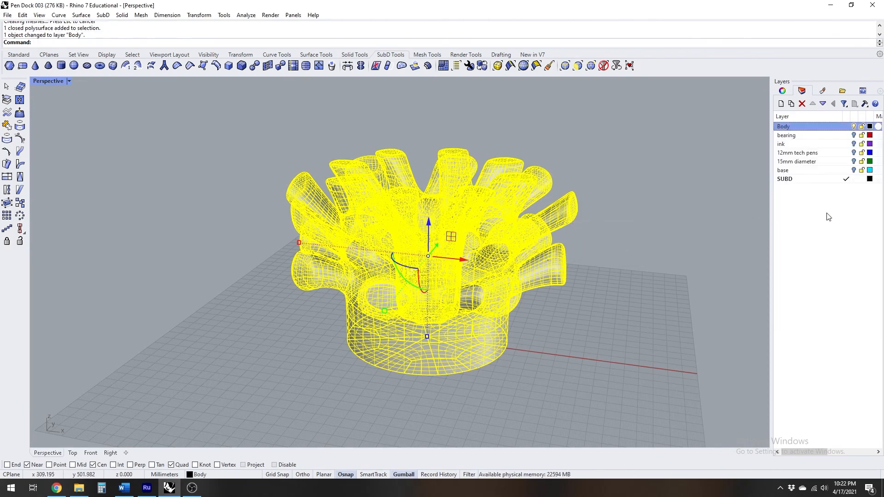
Make Body the current layer and hide the SUBD layer, leaving only the NURBS geometry in view
left_click(847, 127)
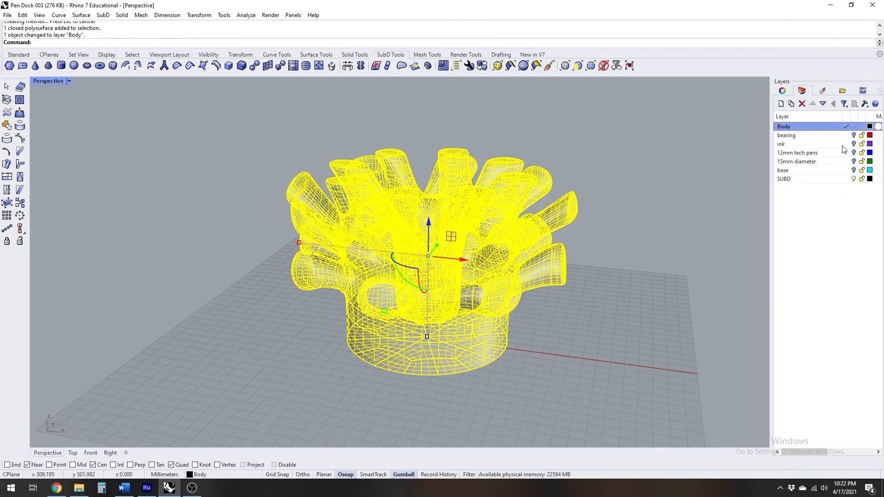
left_click(854, 180)
left_click(668, 247)
right_click_drag(562, 259, 406, 199)
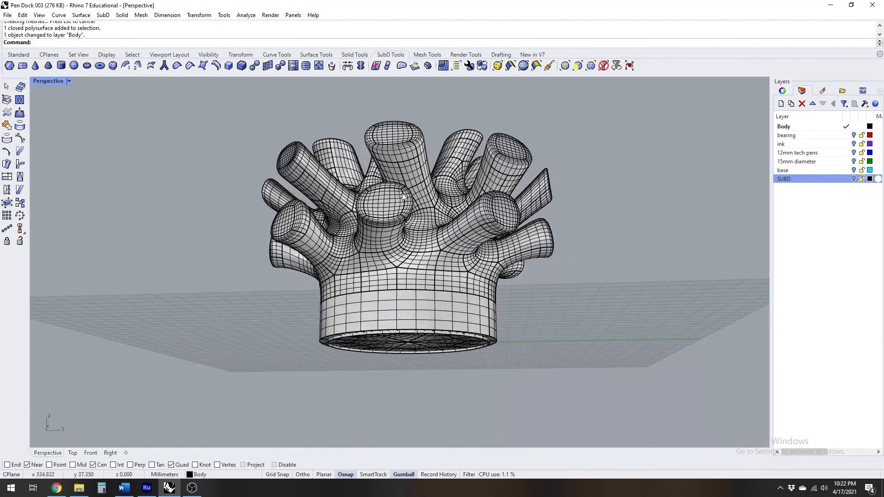
right_click_drag(288, 129, 386, 170)
scroll(482, 232, "up", 10)
scroll(357, 206, "down", 8)
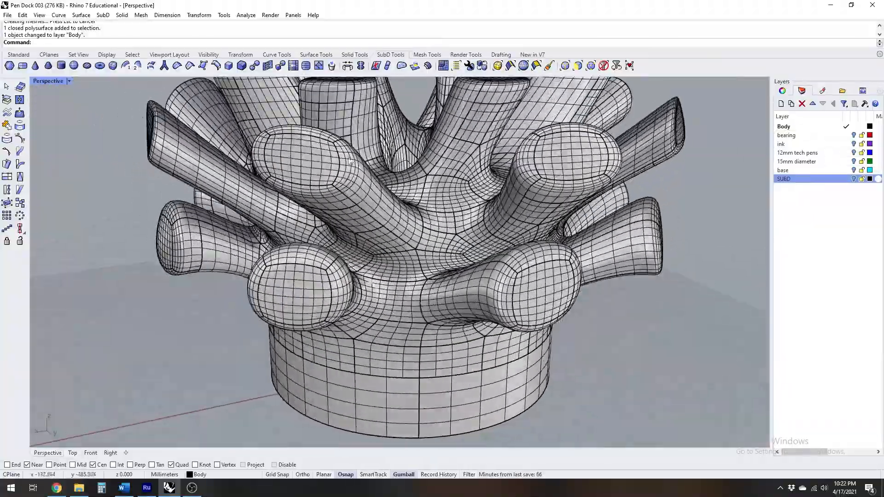
Inspect the smoothness between the prongs in Rendered display mode, then return the Perspective view to Shaded
left_click(61, 83)
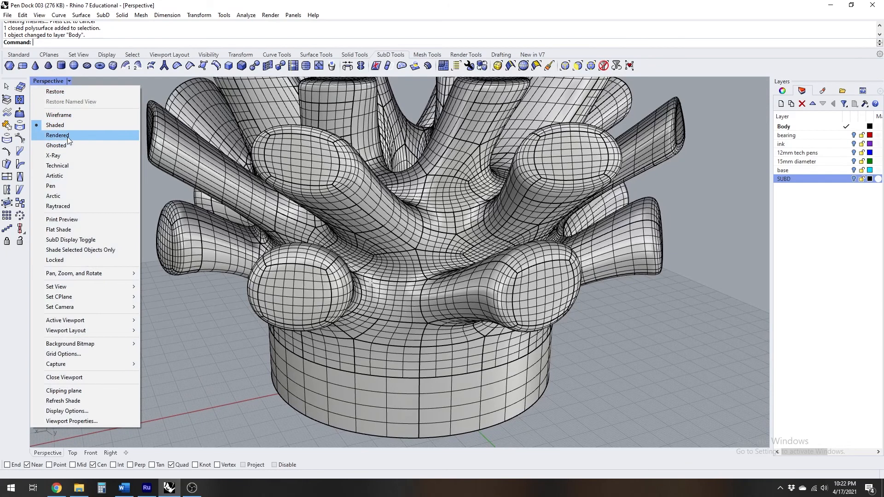
left_click(68, 136)
right_click_drag(429, 194, 411, 202)
scroll(414, 281, "up", 6)
right_click_drag(414, 281, 342, 225)
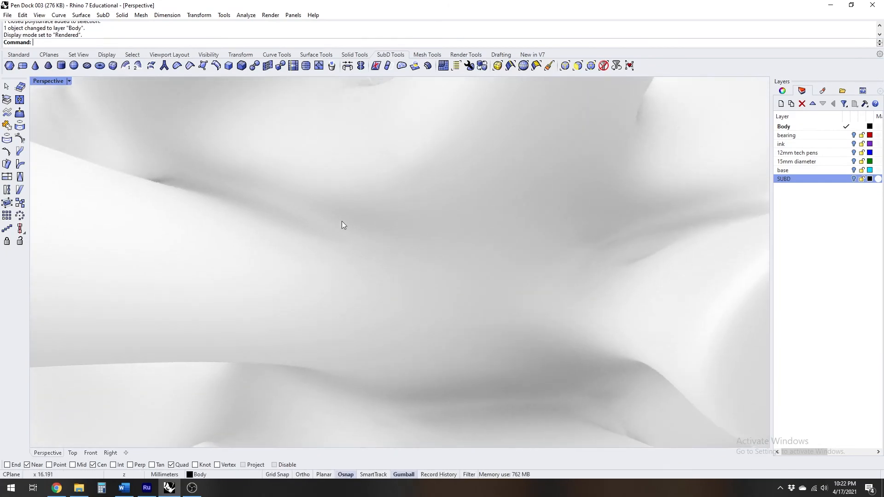
scroll(523, 170, "down", 8)
right_click_drag(523, 169, 477, 220)
left_click(48, 81)
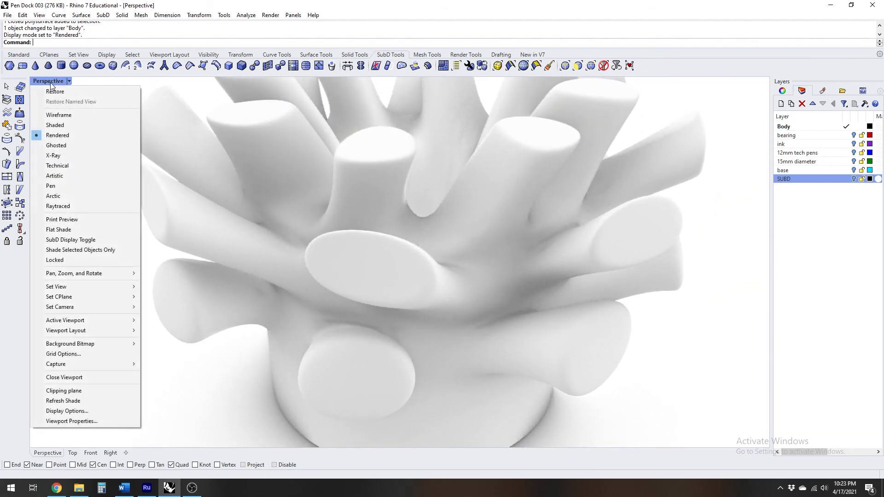
left_click(56, 125)
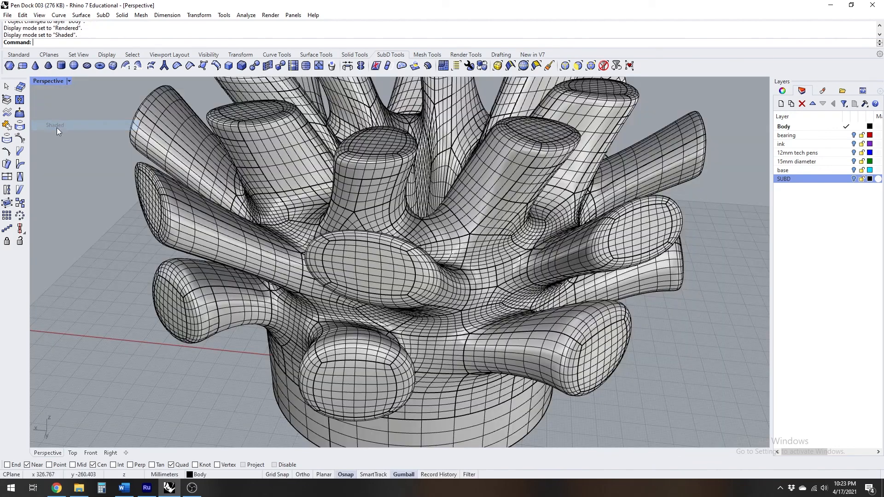
Run a zebra stripe analysis on all visible objects to examine surface continuity around the prongs, then close it
left_click(19, 55)
left_click(20, 271)
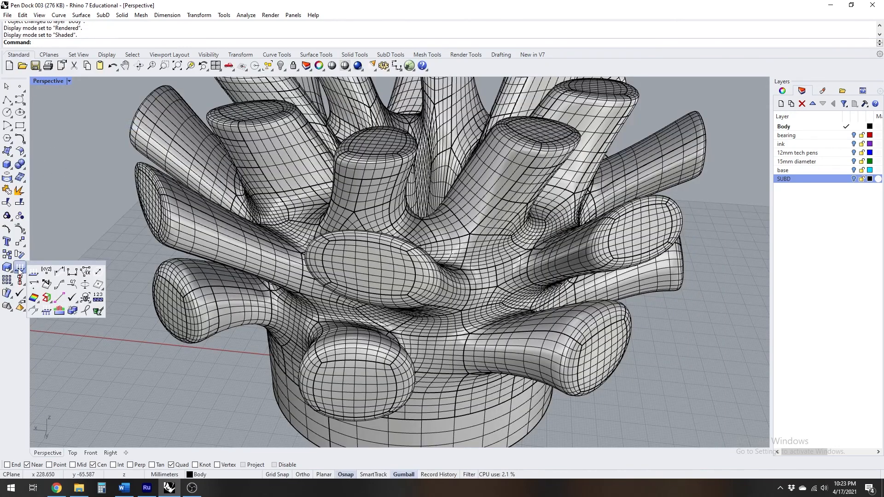
mouse_move(36, 299)
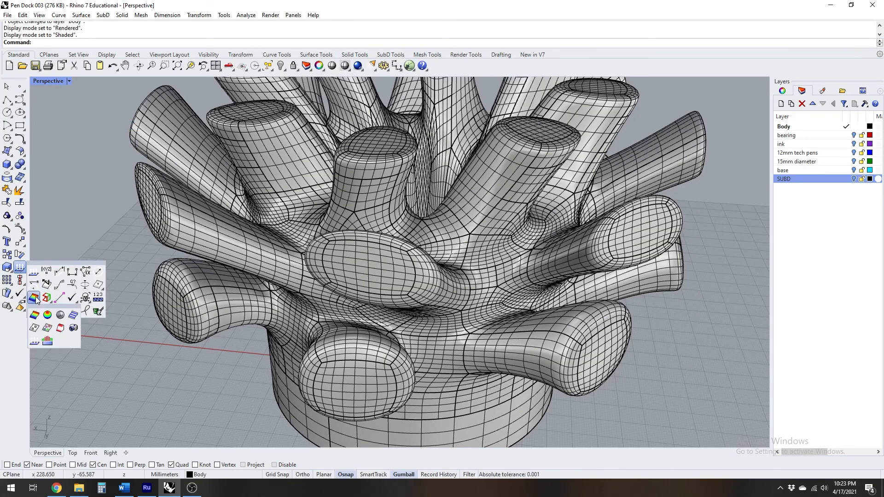
left_click(75, 314)
key("ctrl+a")
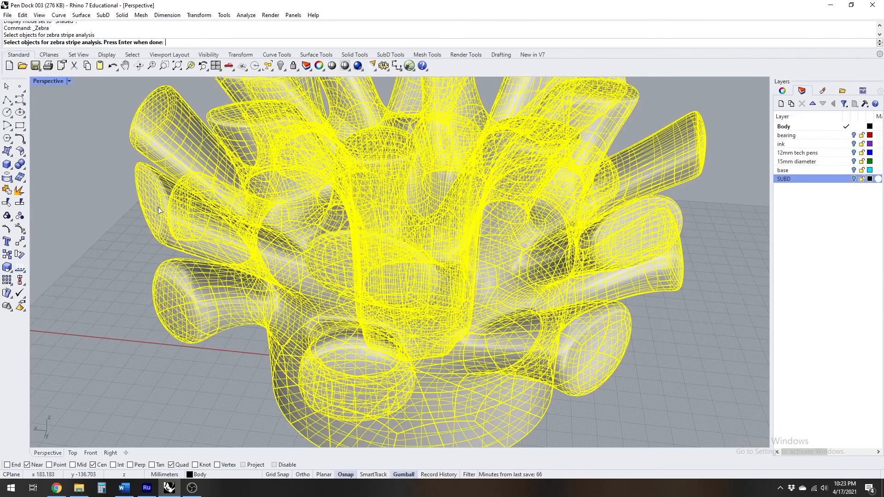
key("Return")
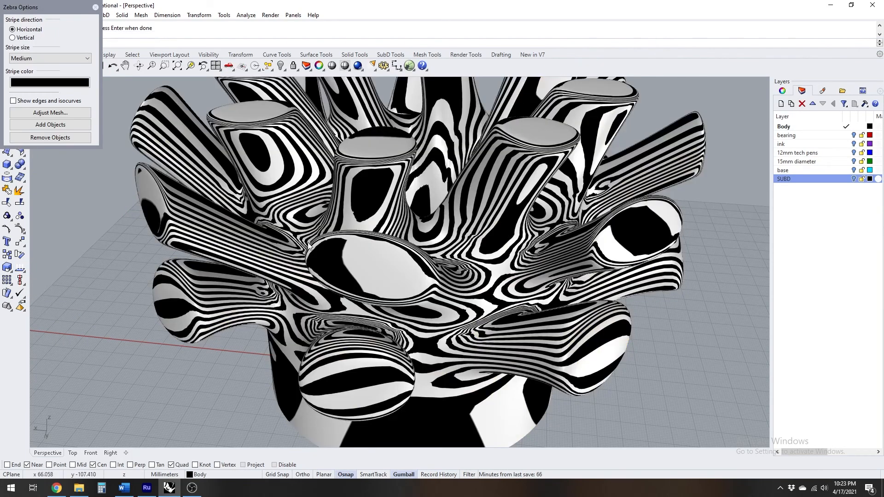
right_click_drag(310, 247, 435, 213)
scroll(428, 208, "down", 6)
scroll(436, 213, "up", 5)
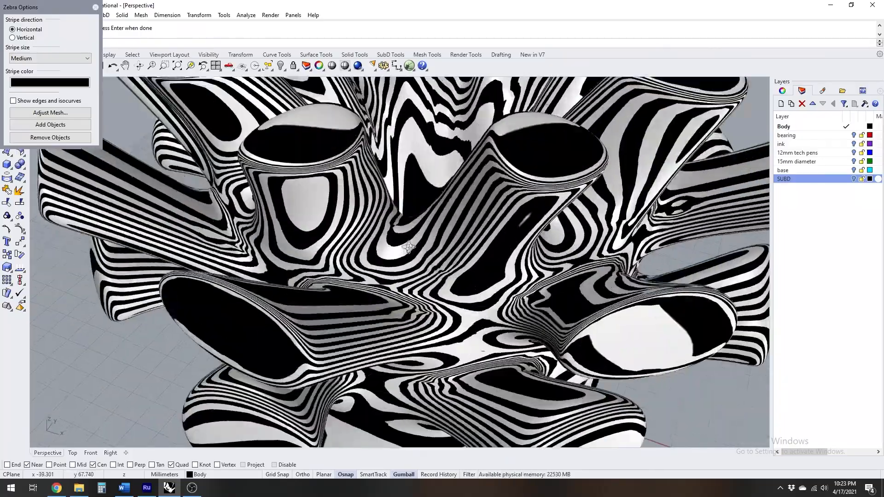
scroll(412, 305, "up", 3)
right_click_drag(412, 305, 193, 74)
scroll(453, 222, "down", 8)
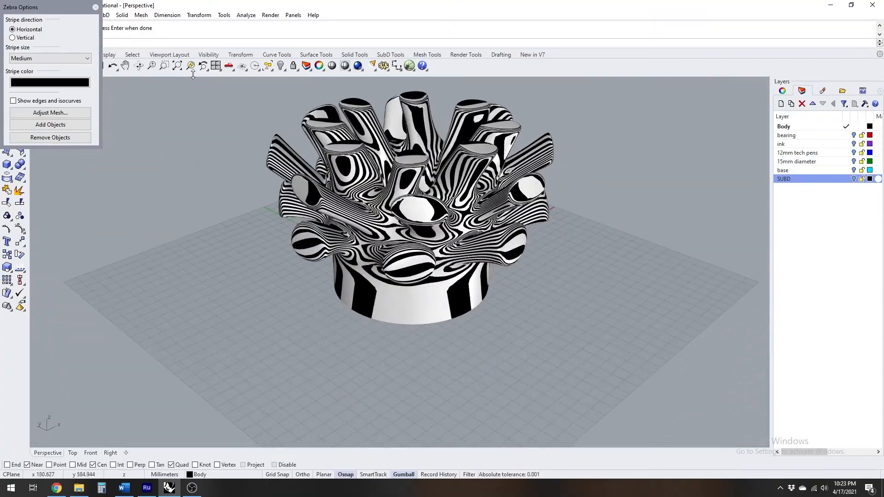
left_click(96, 7)
Split the body polysurface with the bottom cavity's wall and delete the piece covering the cavity opening
right_click_drag(538, 261, 504, 310, "shift")
scroll(416, 300, "up", 4)
right_click_drag(416, 299, 317, 152)
scroll(502, 246, "up", 2)
right_click_drag(492, 316, 109, 193, "shift")
left_click(515, 235)
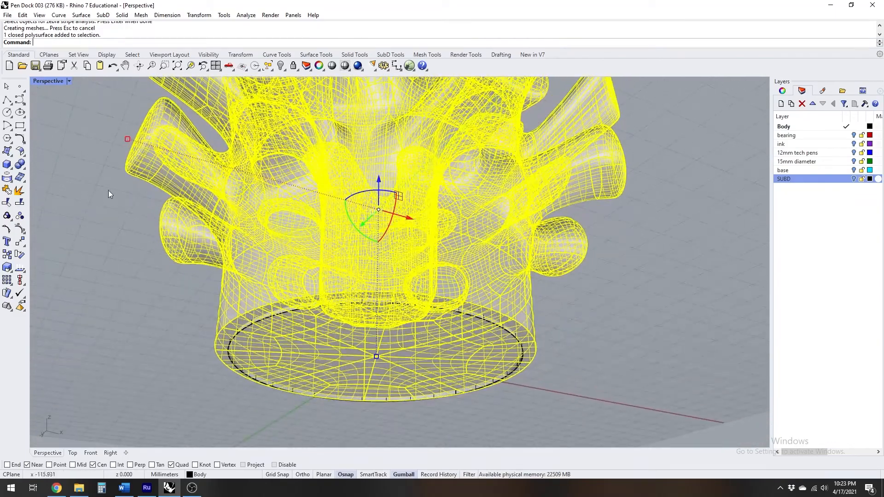
left_click(20, 203)
scroll(530, 343, "up", 5)
left_click(457, 318)
key("Return")
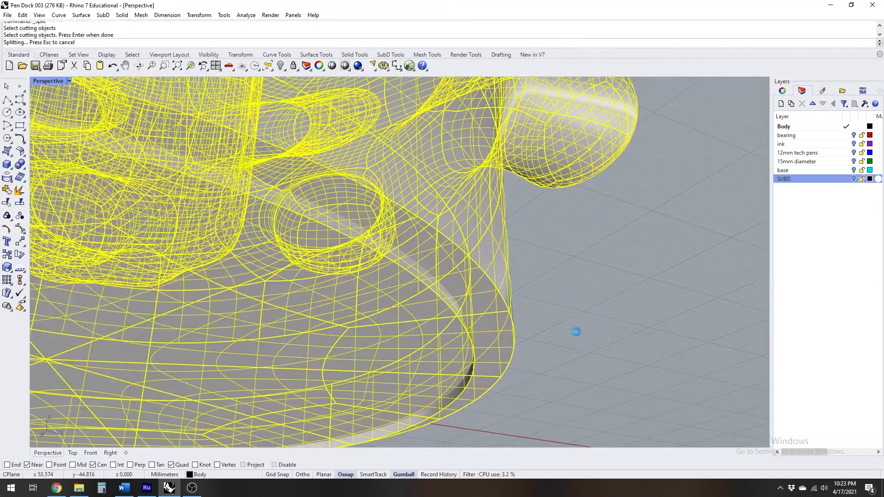
left_click(406, 329)
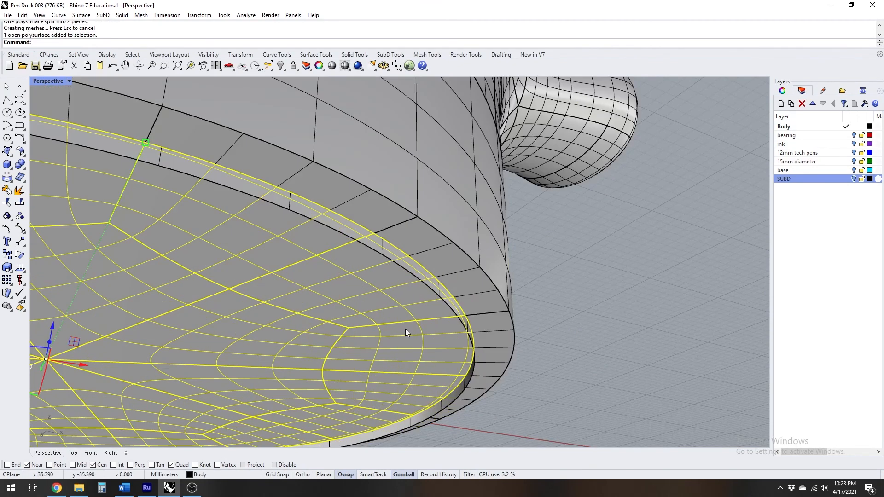
key("Delete")
Split the cavity wall with the body polysurface and delete the excess strip extending below the underside
scroll(483, 343, "down", 3)
key("Return")
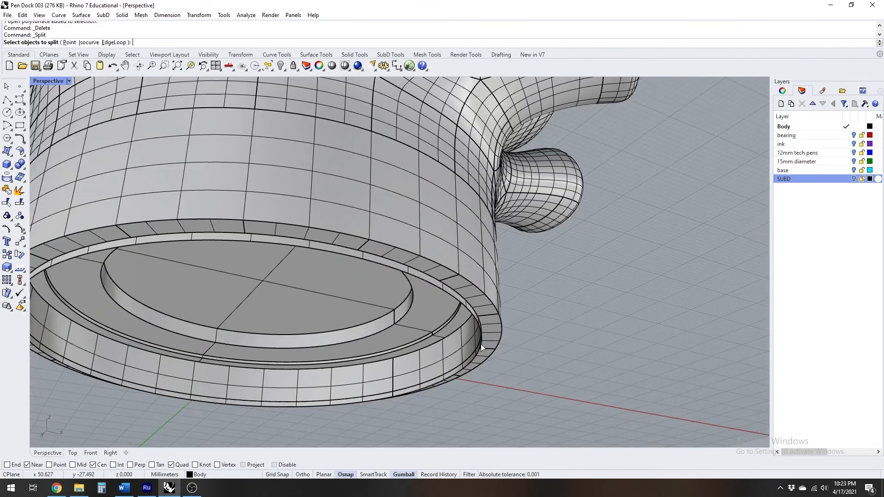
scroll(483, 345, "up", 3)
left_click(481, 348)
key("Return")
left_click(501, 323)
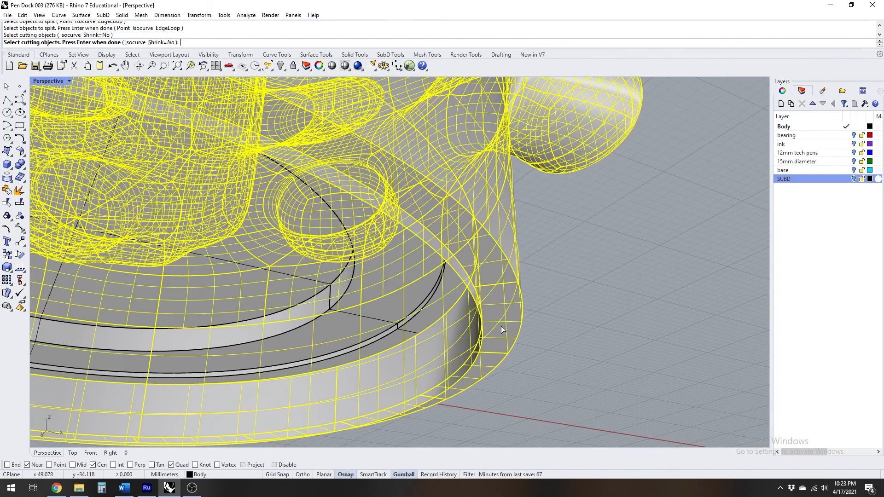
key("Return")
left_click(480, 355)
key("Delete")
Select the body and all the cavity surfaces and join them into one polysurface
mouse_move(485, 355)
right_mouse_down()
mouse_move(479, 275)
mouse_move(515, 305)
mouse_move(466, 341)
mouse_move(444, 340)
mouse_move(484, 352)
right_mouse_up()
scroll(466, 341, "down", 5)
scroll(485, 352, "down", 6)
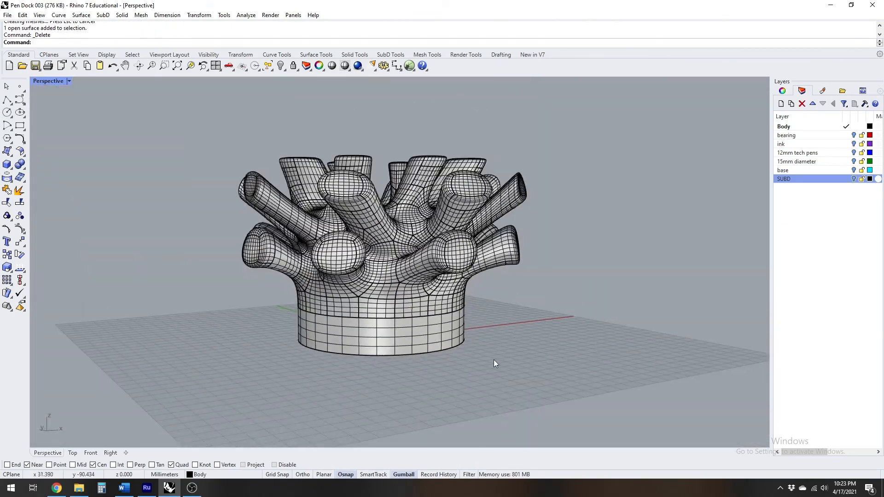
left_click_drag(304, 236, 207, 145)
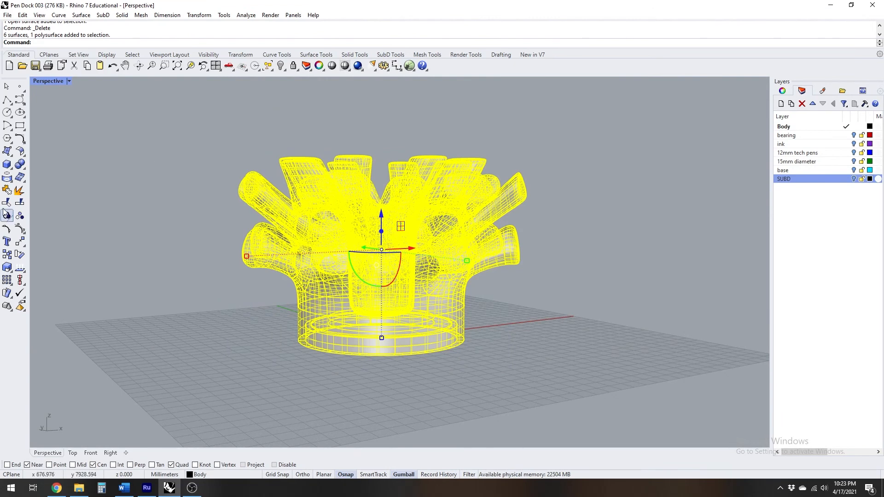
left_click(7, 191)
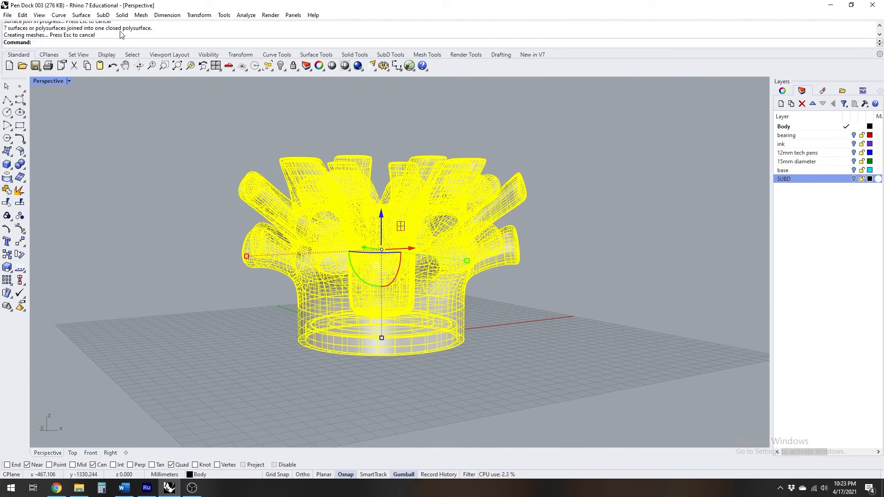
Check the joined body for naked edges with edge analysis
left_click(20, 270)
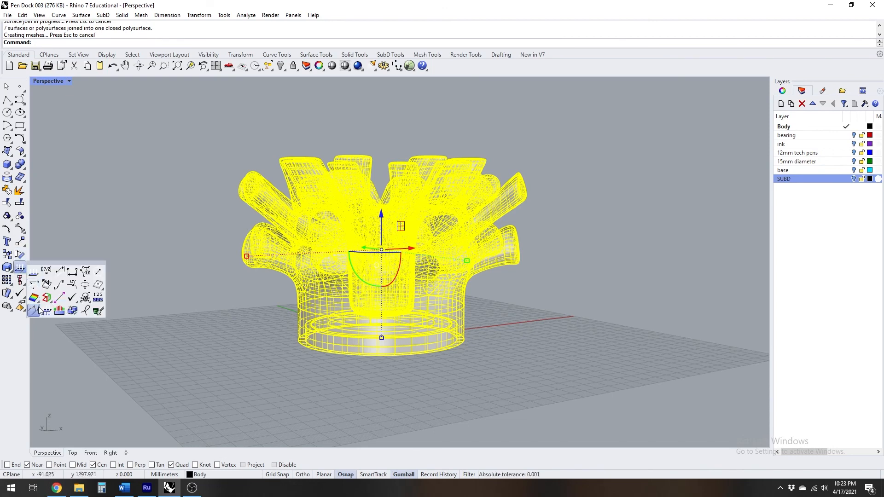
left_click(46, 301)
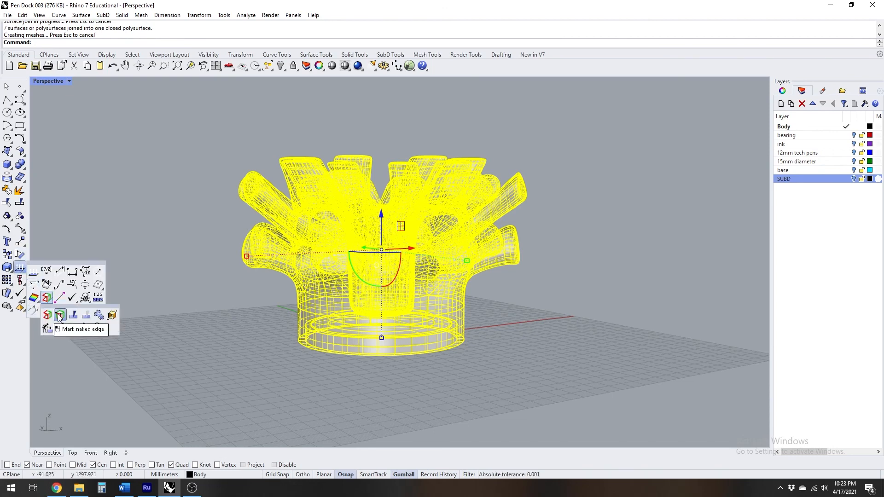
left_click(60, 315)
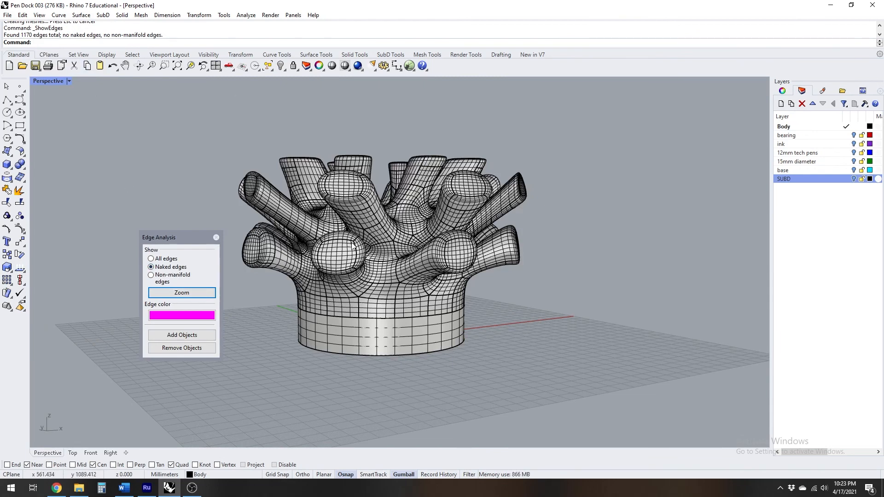
Add the body to the edge analysis, examine it from all sides for naked edges, and close the analysis
left_click(346, 270)
left_click(200, 337)
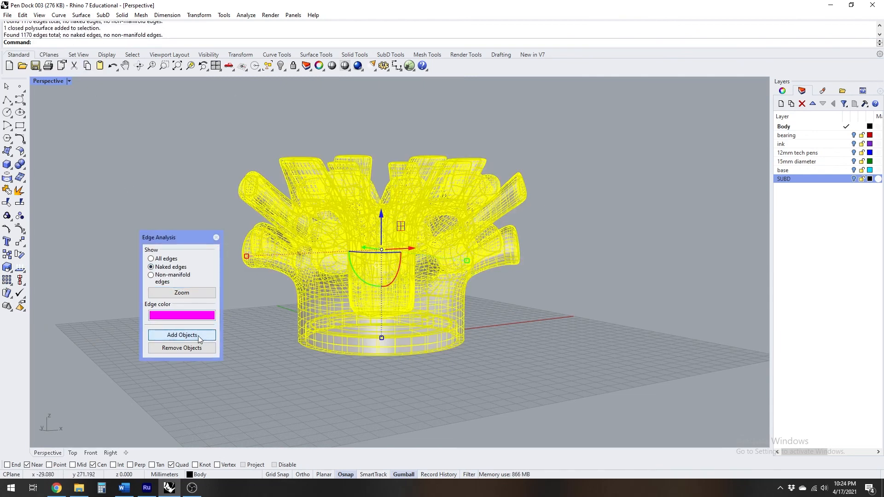
right_click_drag(305, 324, 346, 307)
scroll(366, 272, "up", 6)
scroll(347, 309, "down", 8)
right_click_drag(387, 241, 426, 302)
left_click(541, 334)
right_click_drag(541, 334, 704, 318)
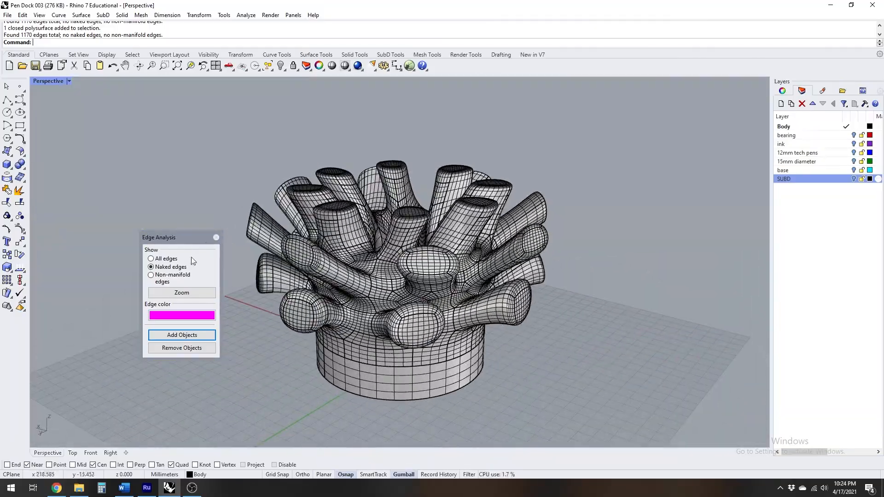
left_click(217, 238)
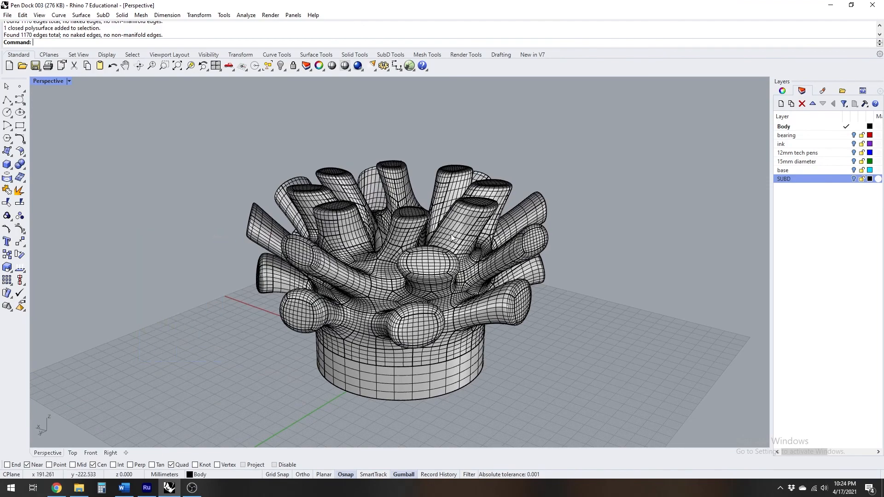
View the ink layer's object in the dock's centre, hide it again, and show the 12mm tech pens layer
left_click(854, 144)
mouse_move(405, 219)
right_mouse_down()
mouse_move(396, 302)
mouse_move(403, 246)
right_mouse_up()
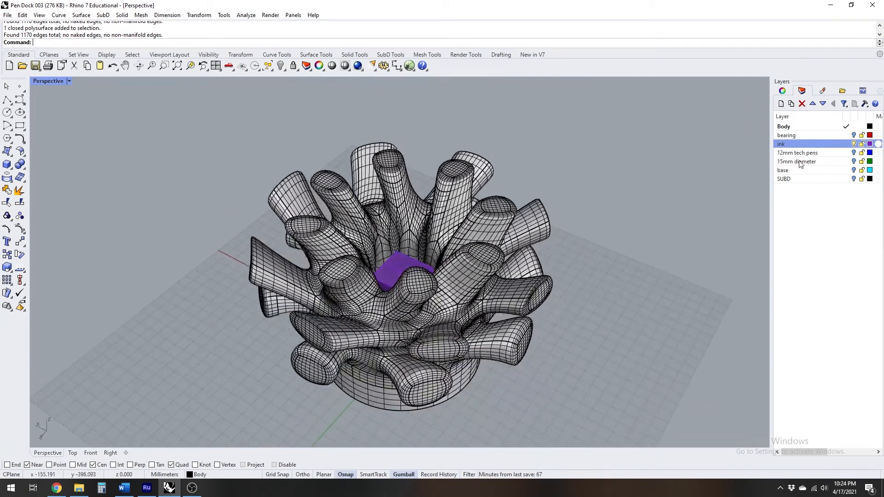
left_click(854, 153)
right_click_drag(428, 221, 432, 174)
Move the 12 mm pen cylinder in the Top view from the grid's outer area to the X axis beside the body
left_click(155, 283)
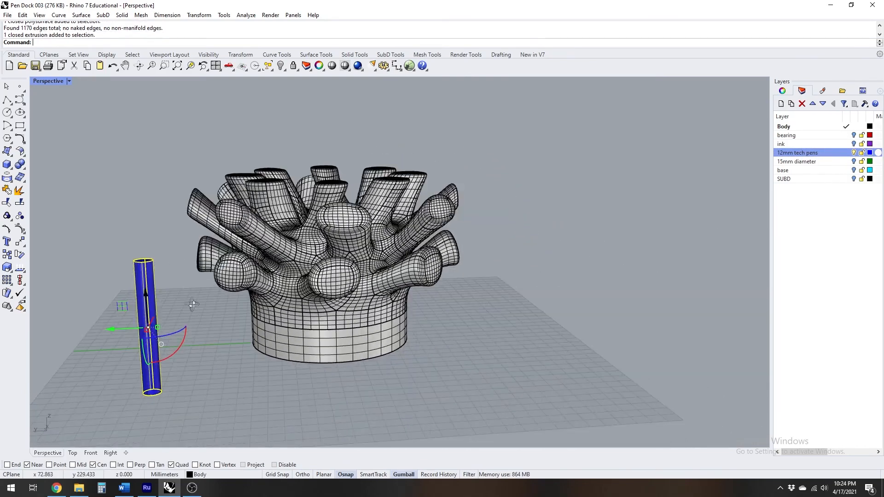
right_click_drag(158, 282, 252, 298)
double_click(49, 81)
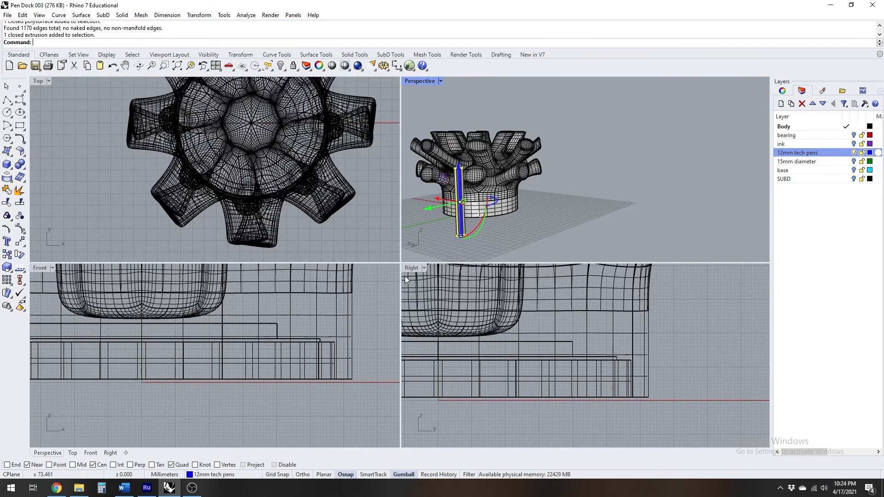
scroll(318, 340, "down", 5)
scroll(293, 213, "down", 5)
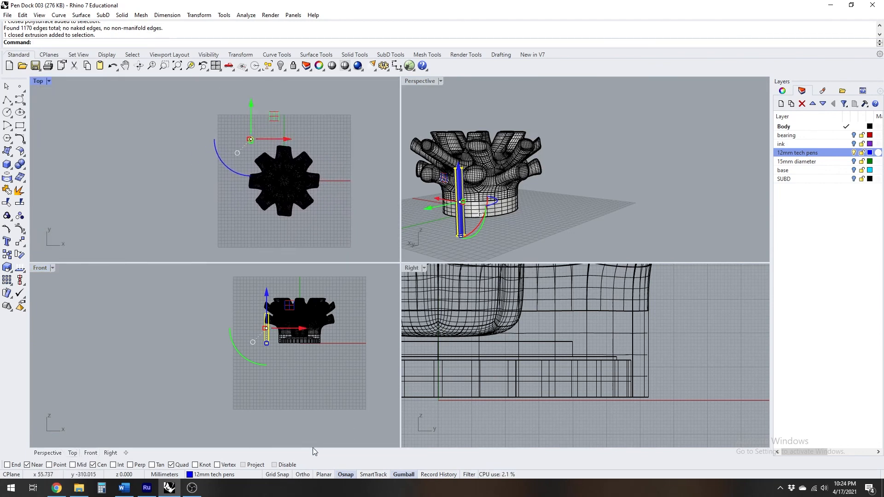
left_click_drag(274, 116, 354, 158)
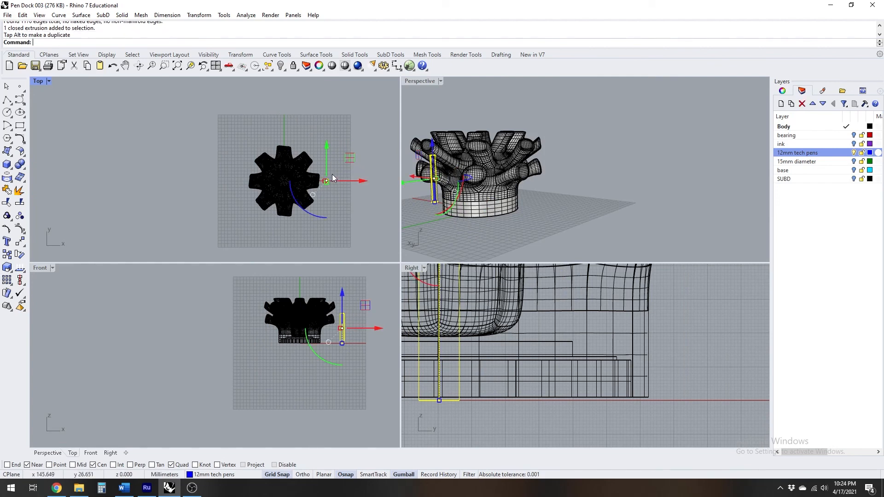
Nudge the pen cylinder in Y to centre it on the X axis and check its alignment in the Right view
scroll(330, 177, "up", 18)
right_click_drag(319, 168, 309, 171)
scroll(304, 172, "up", 10)
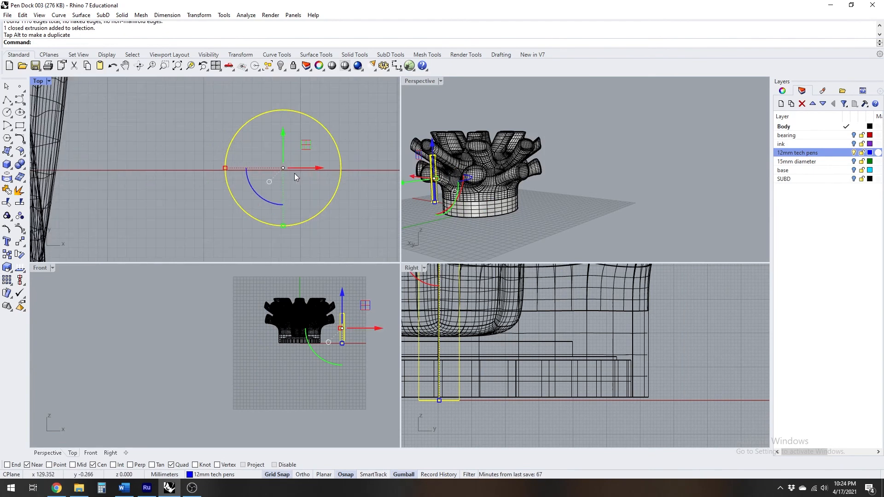
left_click(285, 135)
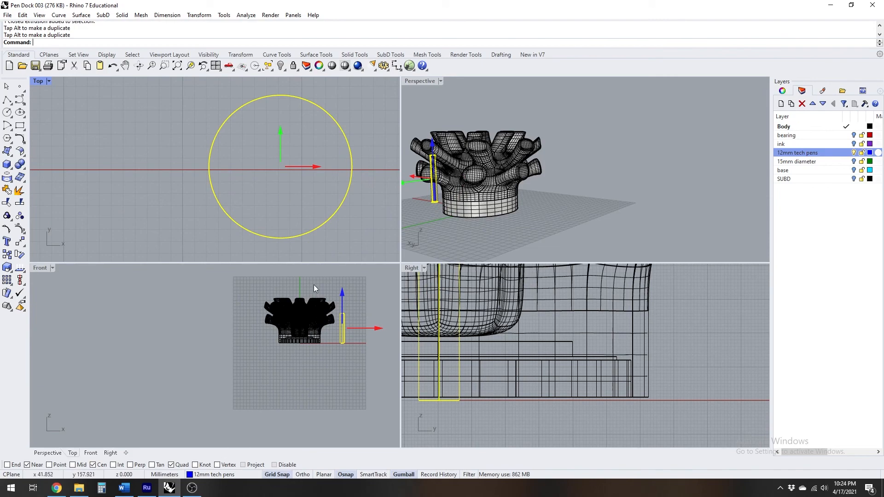
scroll(317, 205, "down", 8)
scroll(486, 379, "down", 4)
scroll(487, 378, "down", 5)
right_click_drag(487, 378, 529, 404)
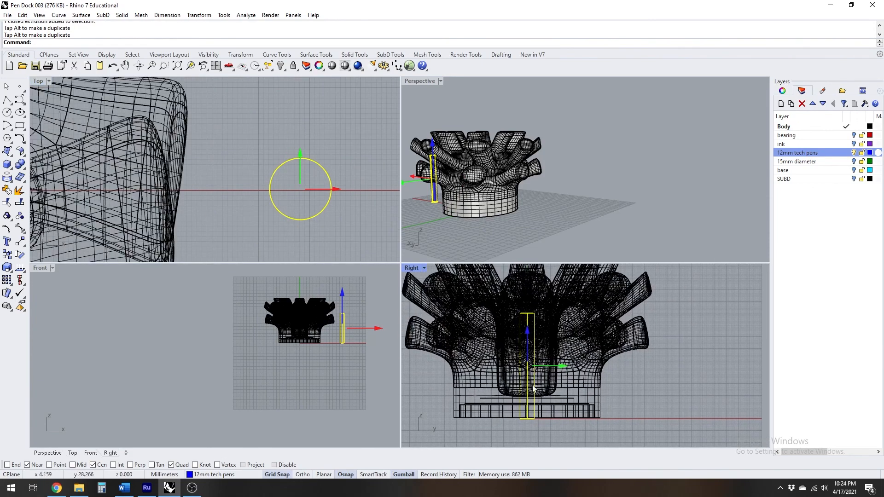
scroll(531, 383, "up", 5)
scroll(525, 341, "up", 8)
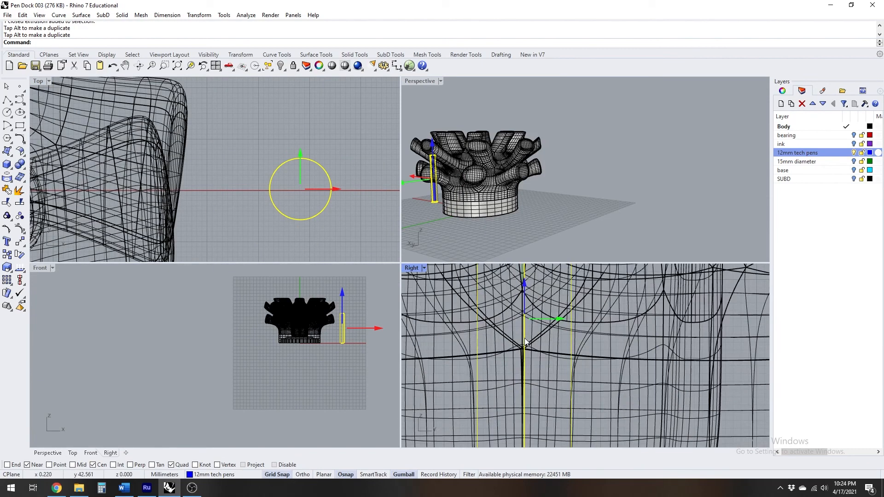
scroll(527, 342, "down", 6)
right_click_drag(378, 248, 355, 235)
scroll(569, 330, "down", 6)
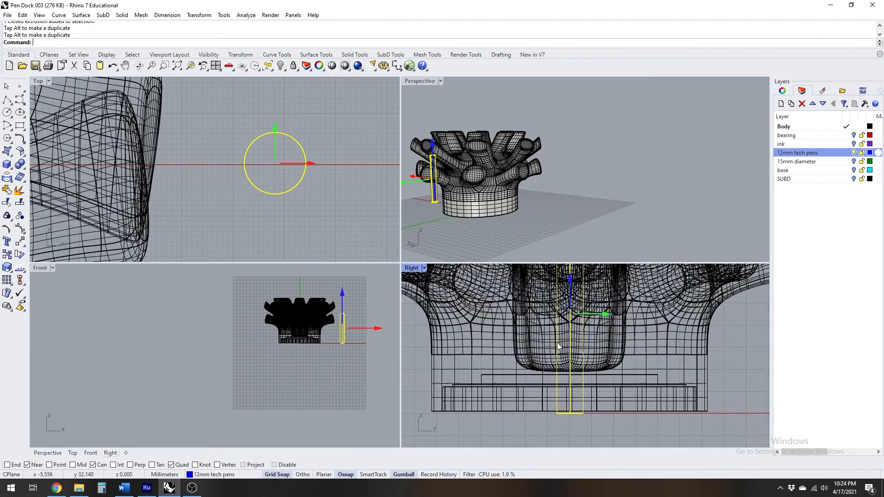
left_click(649, 219)
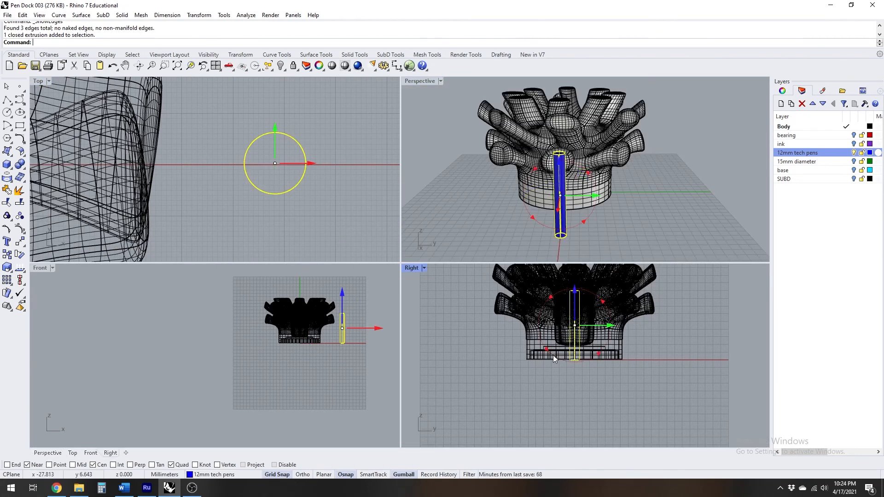
Rotate the pen cylinder in the Right view by a small negative angle so it leans sideways
left_click(555, 357)
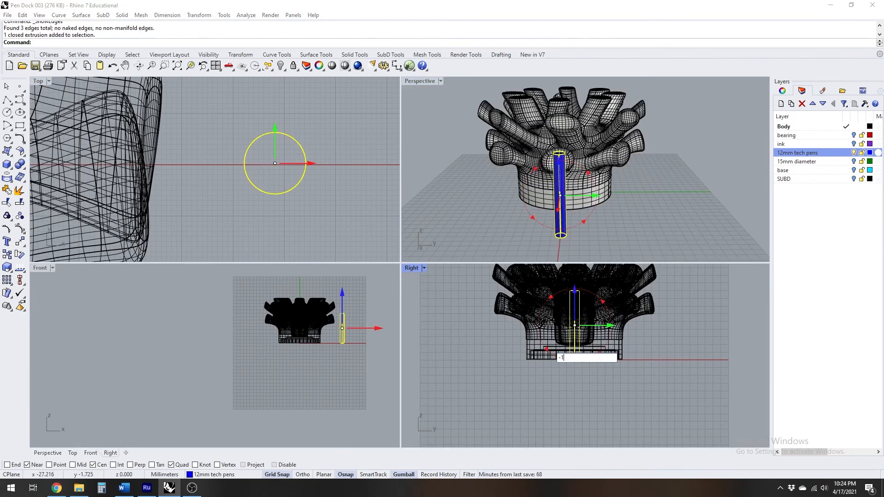
key("Return")
scroll(291, 203, "down", 3)
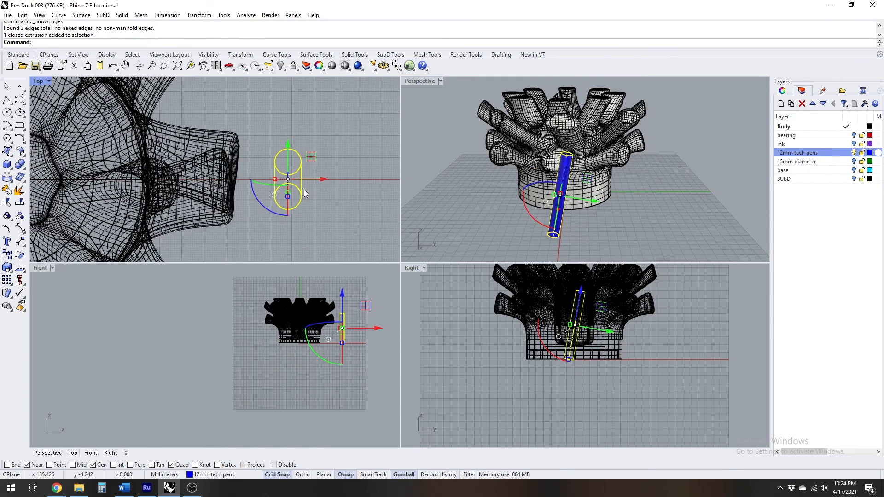
Move the tilted pen cylinder inward over the body and raise it to the height of the upper branches
left_click_drag(380, 168, 214, 193)
right_click_drag(477, 193, 589, 182)
right_click_drag(566, 316, 582, 349)
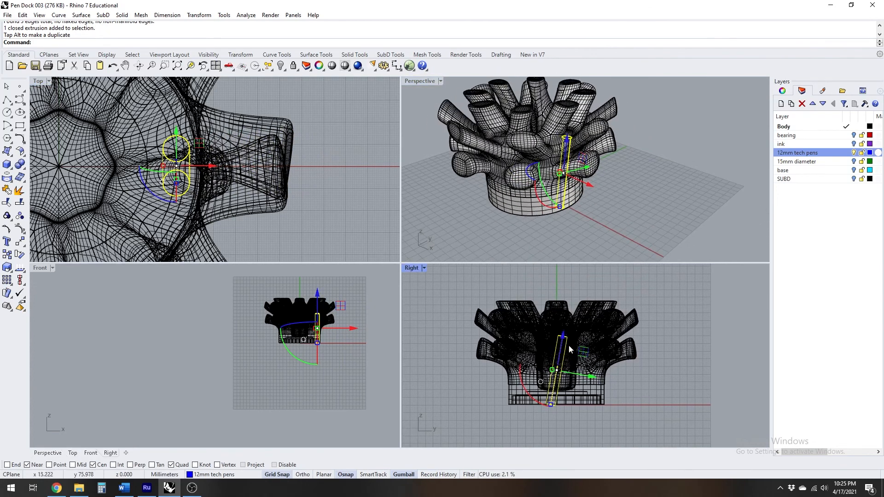
scroll(570, 349, "up", 3)
left_click_drag(557, 359, 570, 271)
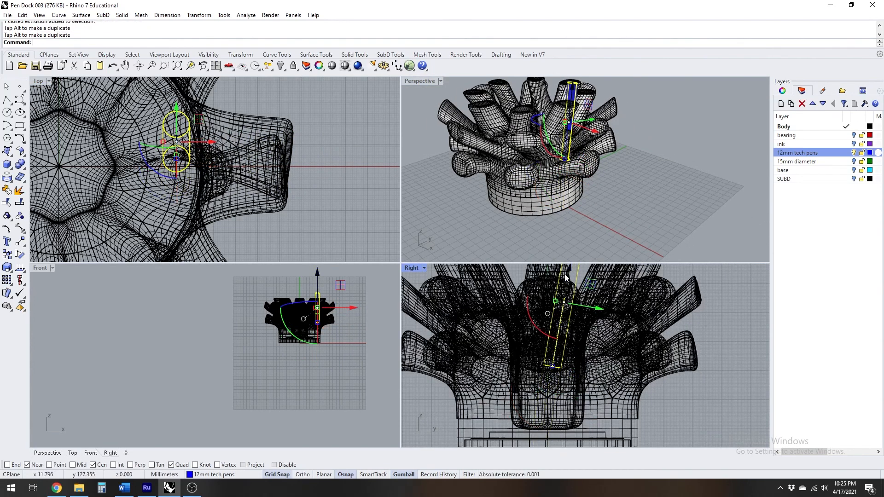
right_click_drag(570, 271, 567, 326)
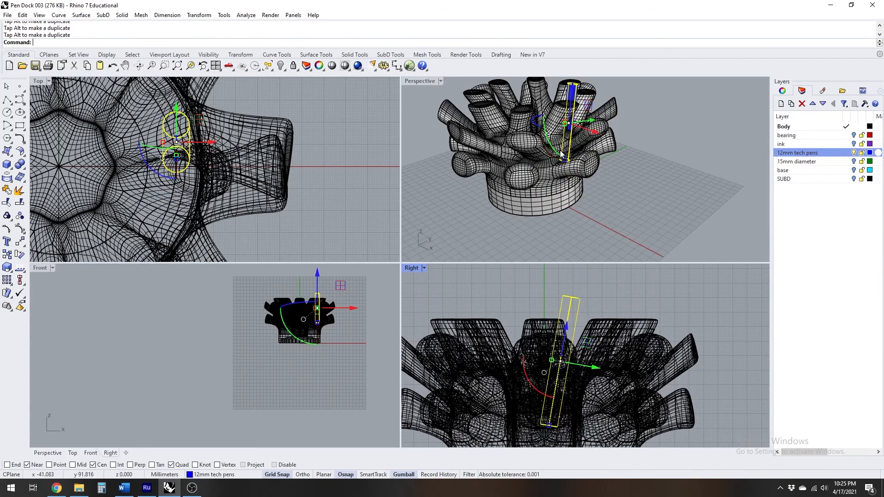
Maximize the Perspective view around the pen cylinder and reset its gumball
right_click_drag(553, 147, 449, 98)
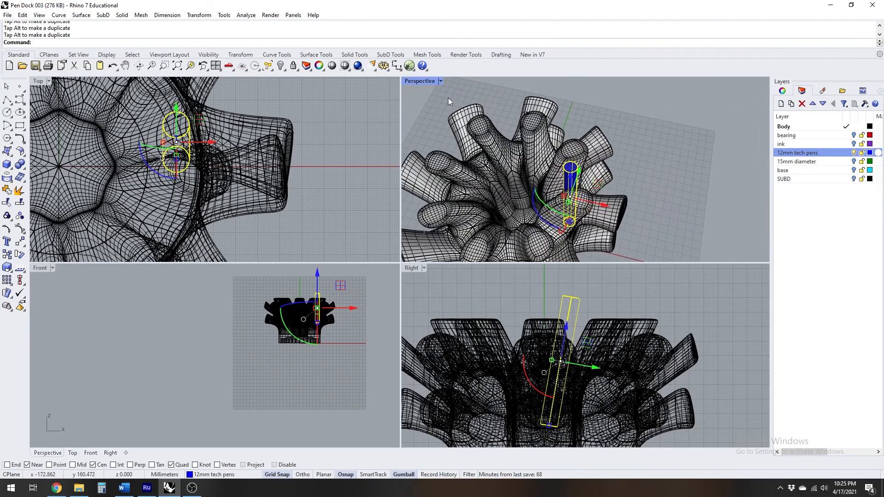
double_click(422, 79)
right_click_drag(444, 238, 364, 289)
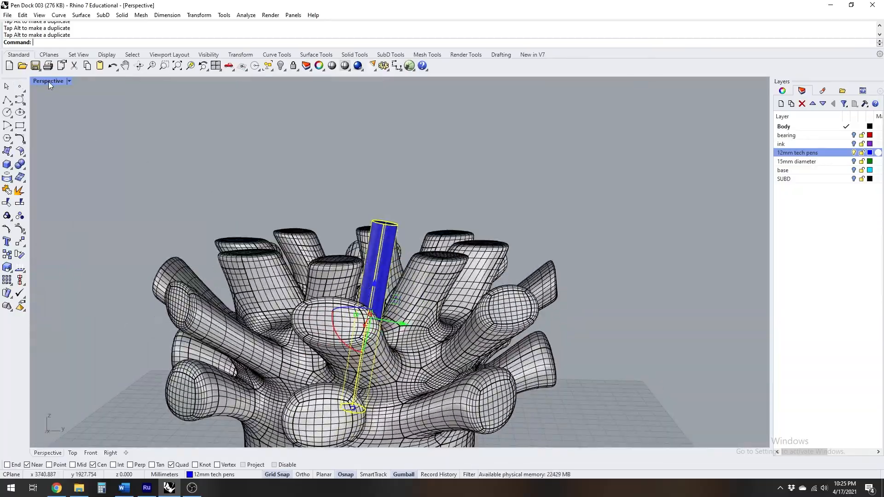
scroll(386, 300, "up", 4)
right_click_drag(387, 301, 346, 333)
left_click(342, 331)
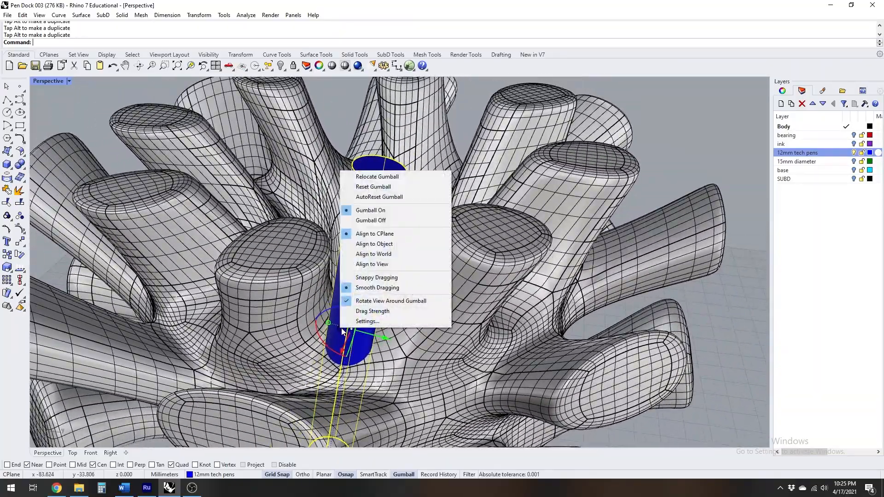
left_click(387, 187)
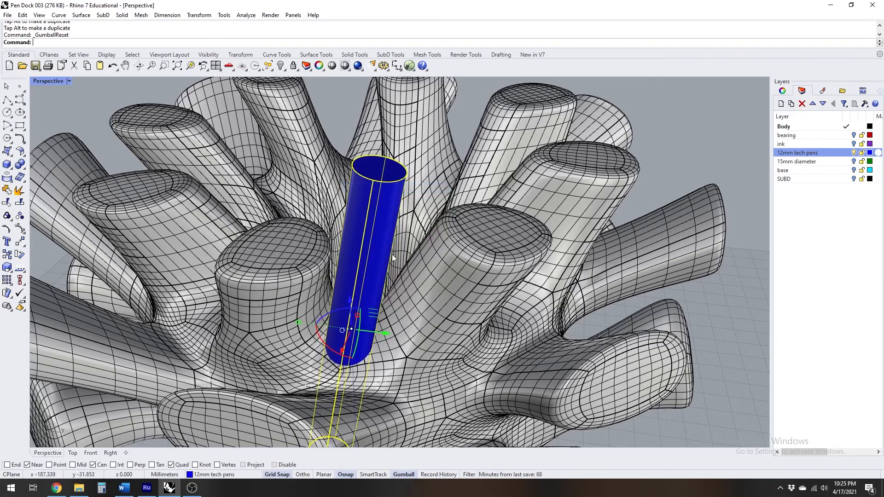
Shift the pen cylinder along the Y and X axes into the nearest upper-tier branch
left_click_drag(386, 333, 306, 331)
right_click_drag(307, 331, 395, 333)
left_click_drag(308, 326, 340, 328)
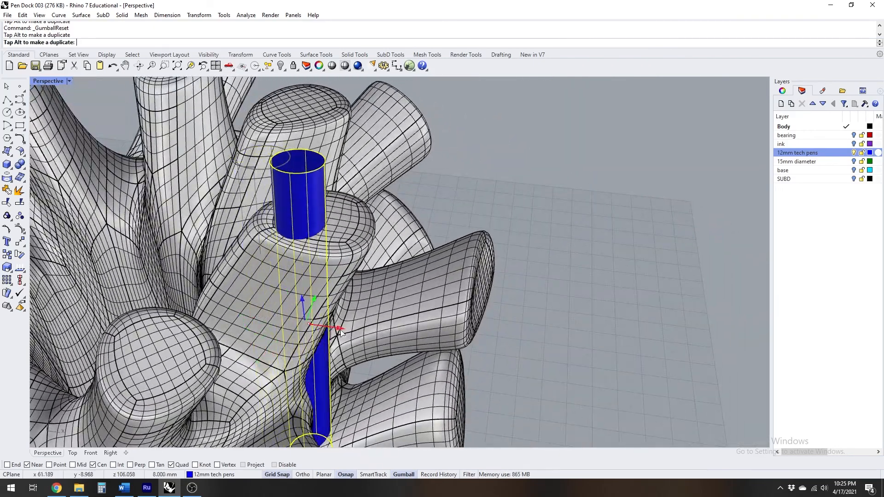
scroll(340, 329, "down", 4)
right_click_drag(341, 331, 291, 342)
left_click_drag(291, 342, 283, 330)
Tilt the pen cylinder outward and fine-tune its position so it runs along the upper branch and out of its tip
right_click_drag(317, 305, 358, 334)
left_click_drag(355, 331, 336, 330)
right_click_drag(332, 304, 203, 268)
left_click_drag(339, 320, 341, 322)
scroll(266, 299, "up", 5)
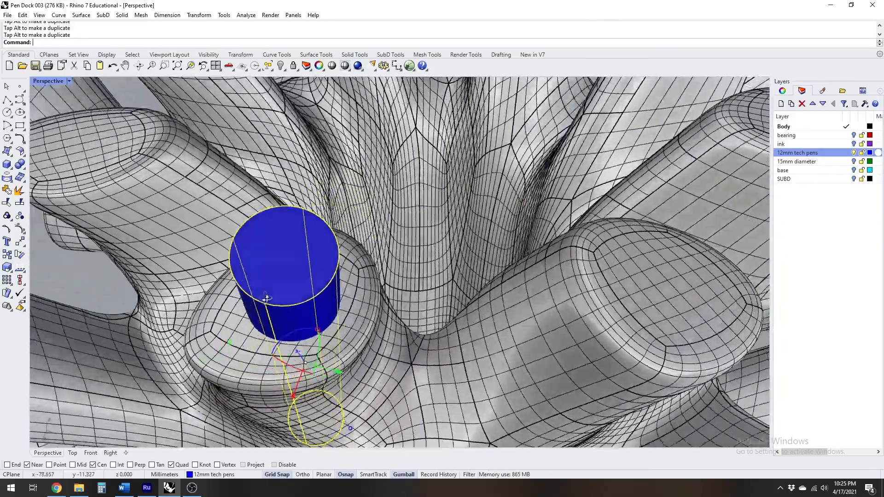
right_click_drag(267, 299, 324, 317)
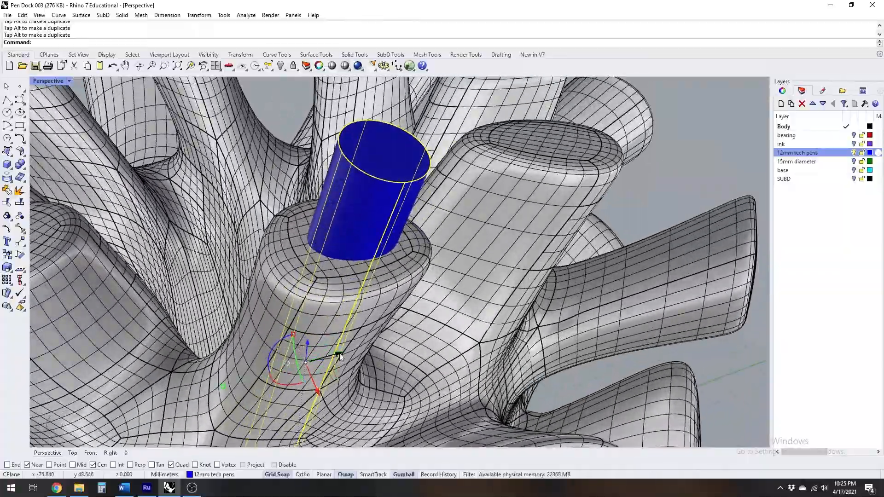
left_click_drag(339, 356, 330, 357)
right_click_drag(323, 263, 461, 362)
scroll(409, 237, "down", 8)
Polar array the pen cylinder around the body's centre in the Top view with 8 items over 360 degrees
double_click(51, 81)
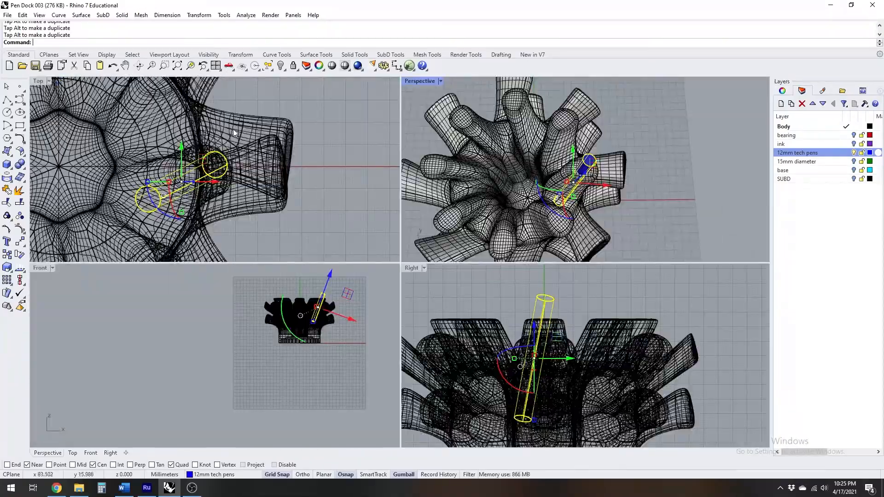
double_click(51, 82)
scroll(70, 226, "down", 5)
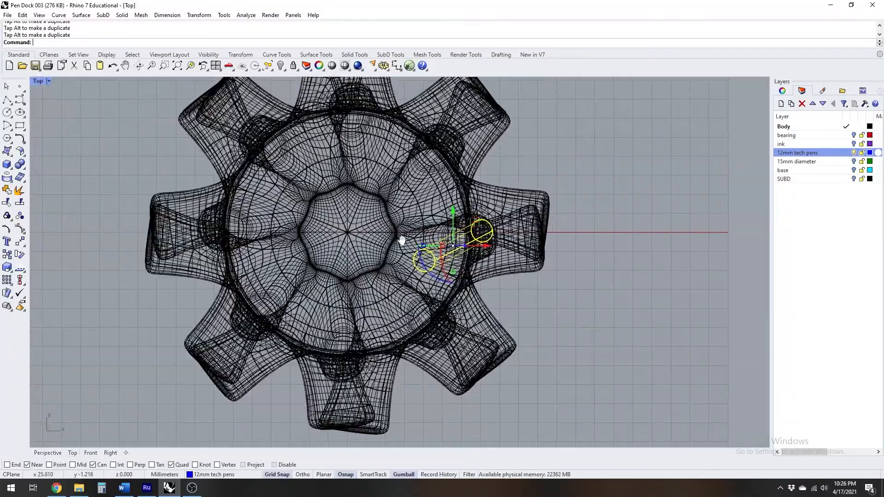
left_click(8, 282)
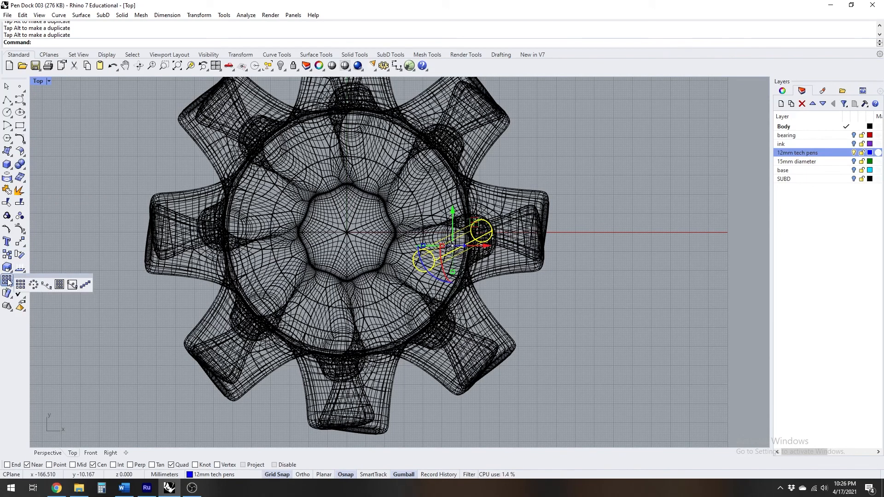
left_click(34, 285)
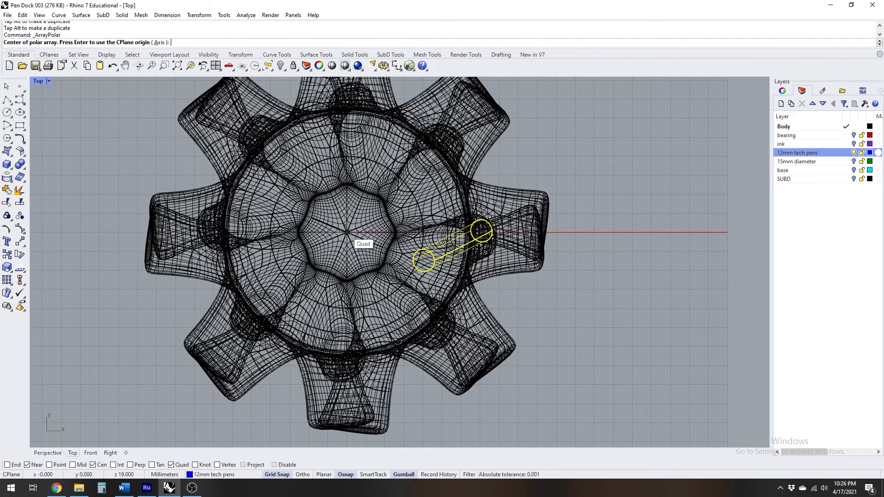
left_click(346, 232)
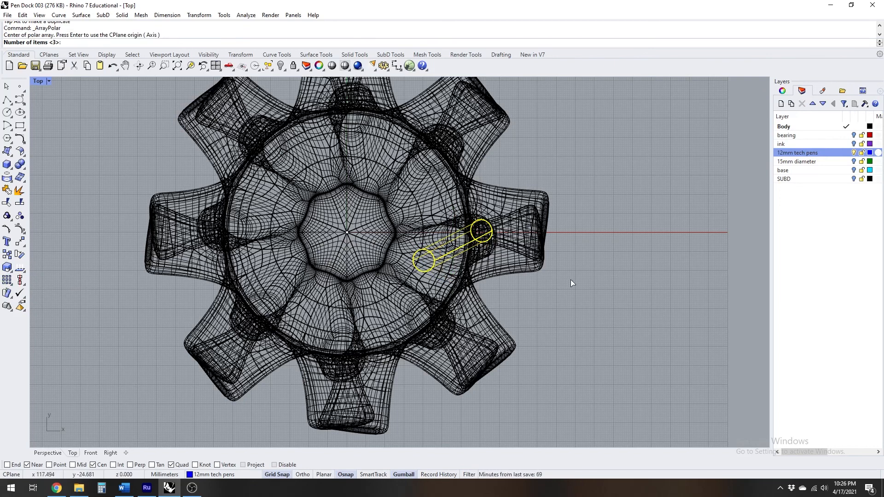
type("8")
key("Return")
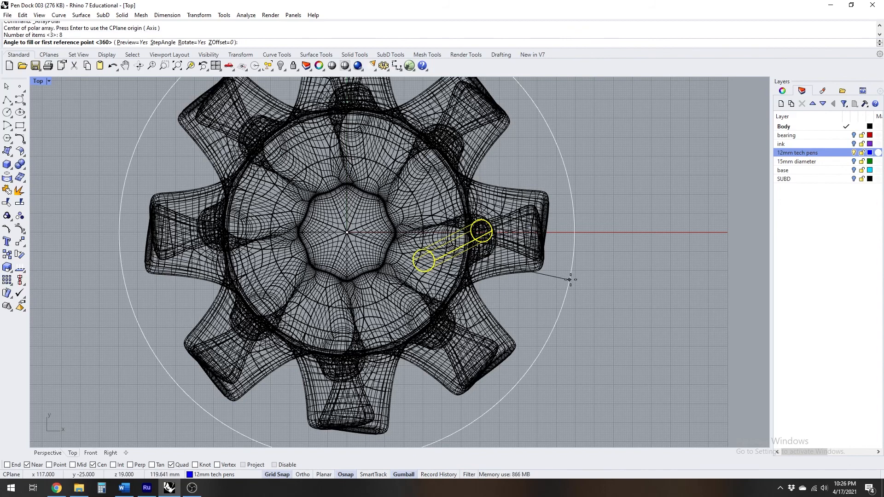
key("Return")
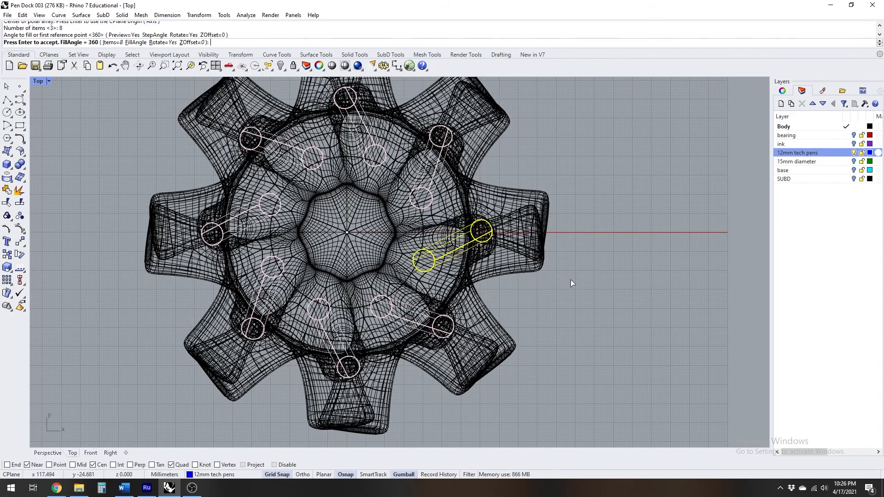
key("Return")
Examine in the Perspective view how the arrayed pen cylinders sit in the upper-tier branches
double_click(37, 81)
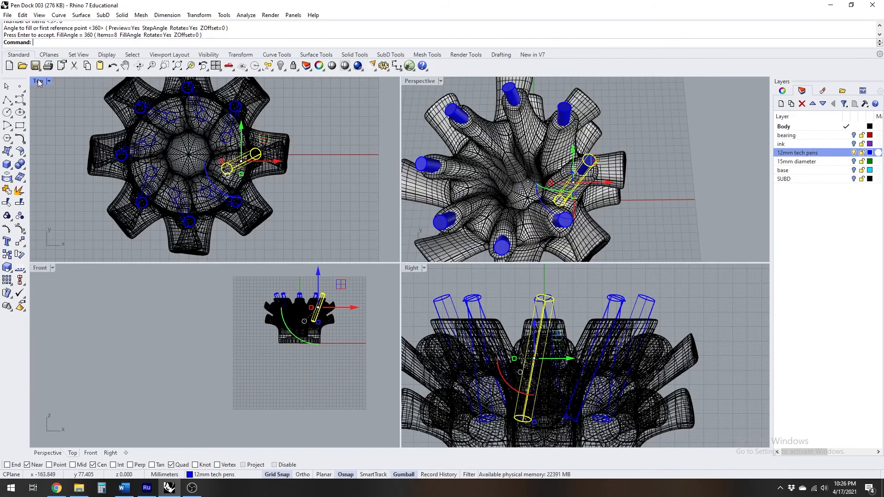
double_click(423, 82)
right_click_drag(422, 81, 358, 125)
left_click(540, 161)
scroll(369, 198, "down", 2)
right_click_drag(369, 198, 342, 177)
right_click_drag(401, 188, 491, 201)
scroll(492, 203, "up", 6)
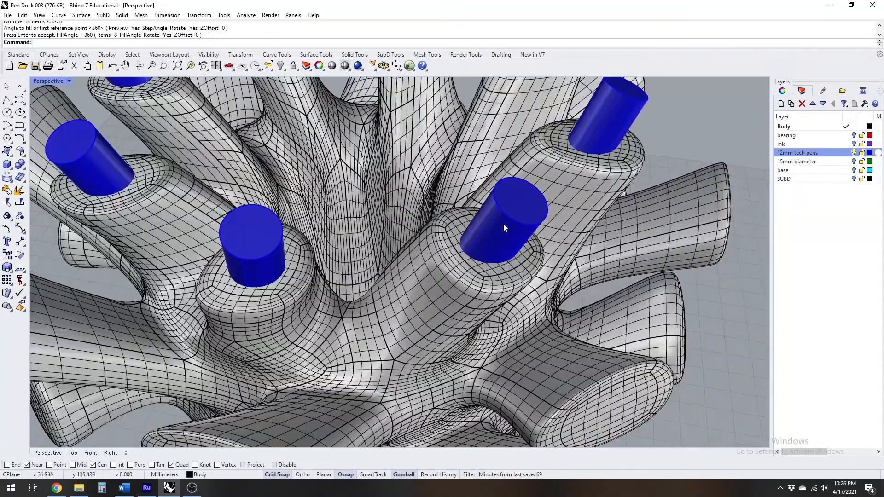
scroll(509, 240, "down", 9)
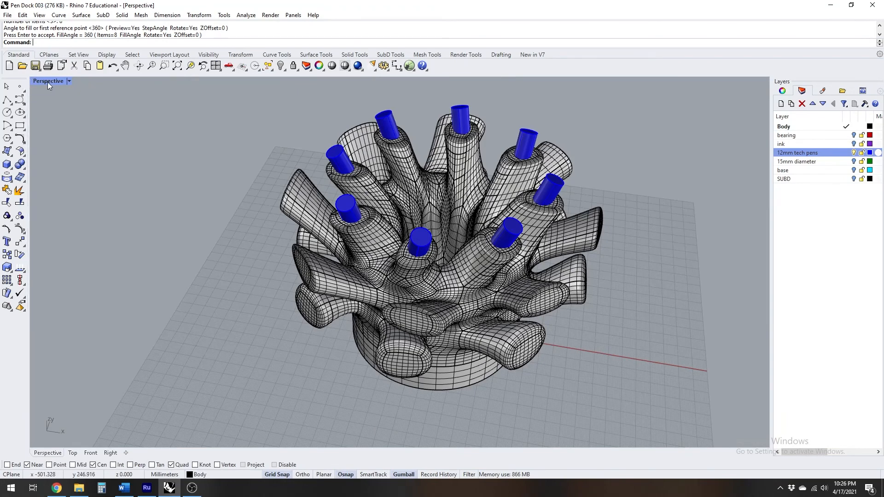
Boolean-subtract all eight arrayed pen cylinders from the body to cut the upper-tier pen holes
double_click(48, 83)
right_click_drag(563, 345, 573, 330)
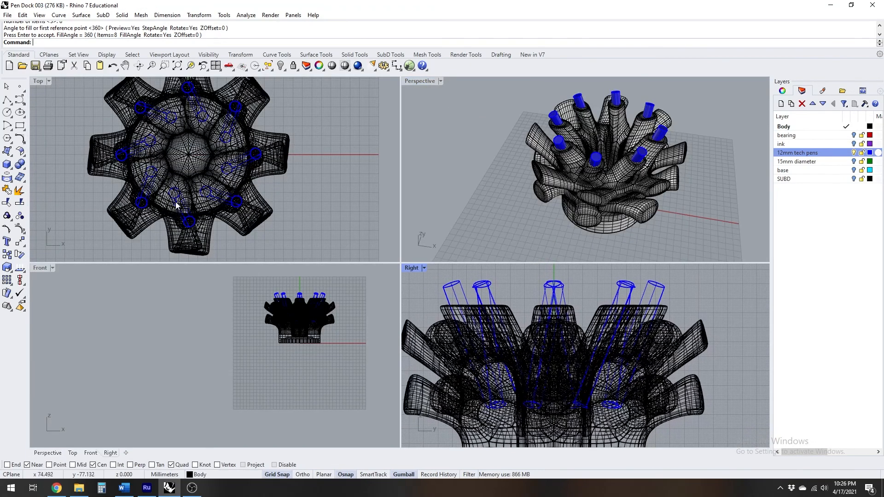
right_click(21, 165)
left_click_drag(54, 161, 468, 160)
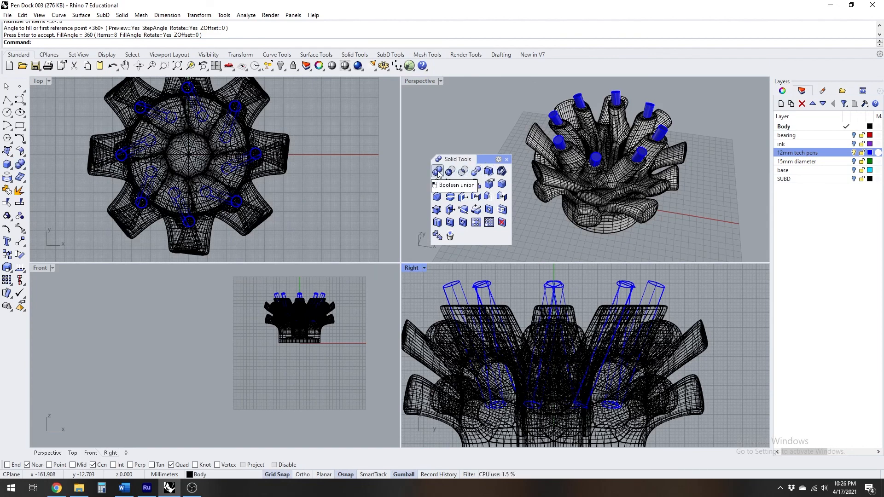
left_click(450, 171)
left_click(673, 330)
key("Return")
left_click_drag(424, 273, 425, 272)
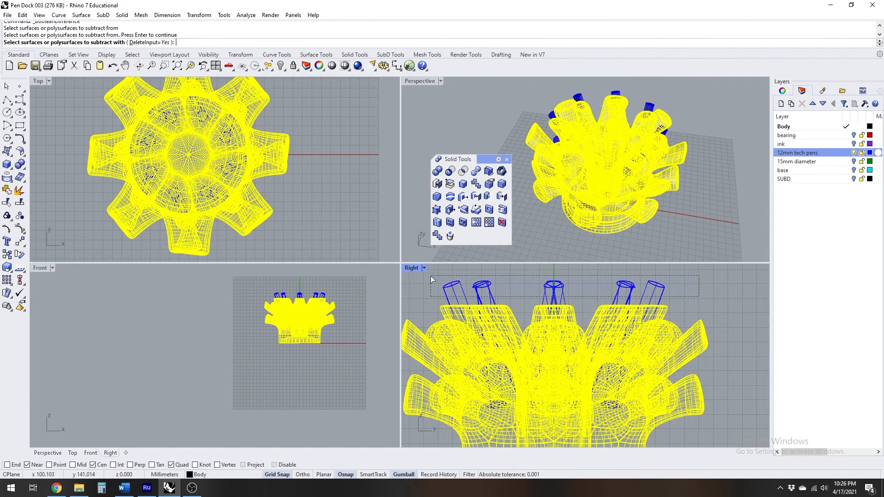
key("Return")
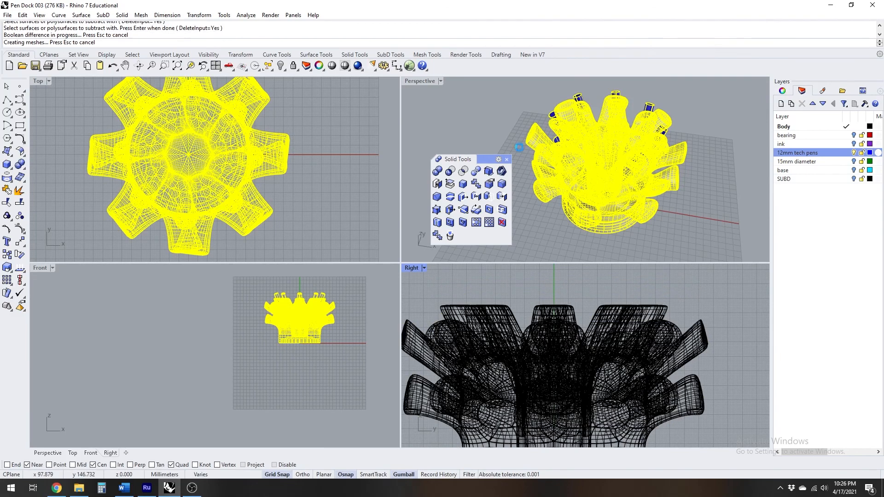
Close the floating Solid Tools palette and inspect the cut pen holes up close in the maximized Perspective view
double_click(423, 82)
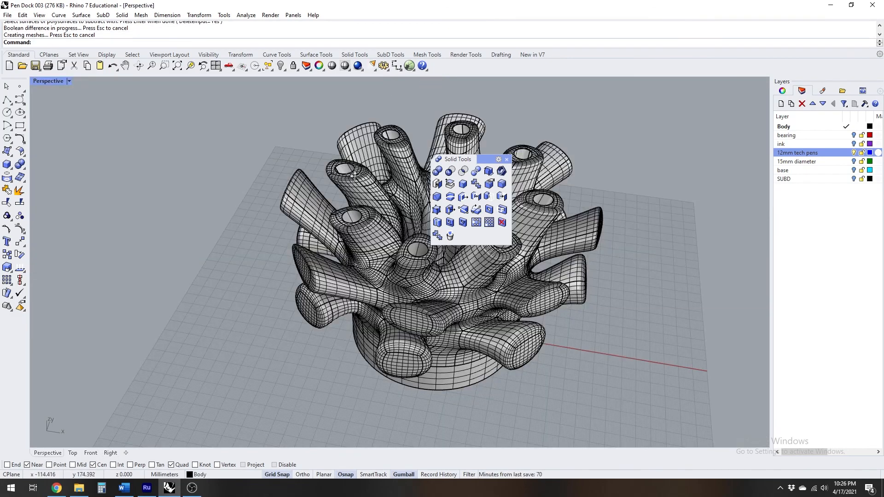
scroll(461, 207, "up", 3)
left_click(507, 160)
scroll(415, 191, "up", 10)
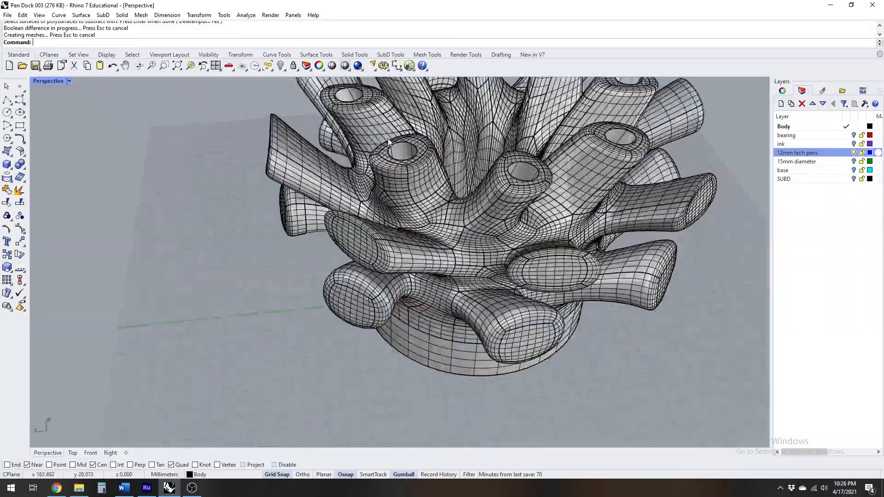
scroll(415, 192, "down", 10)
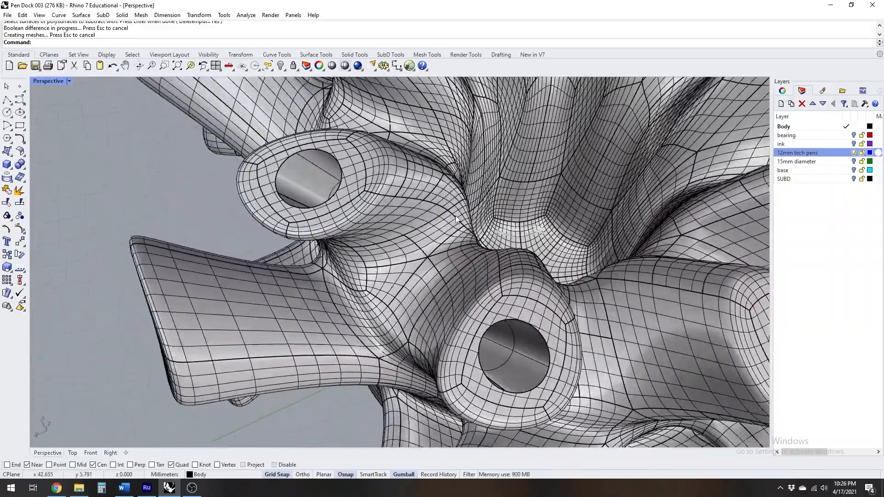
scroll(438, 158, "down", 3)
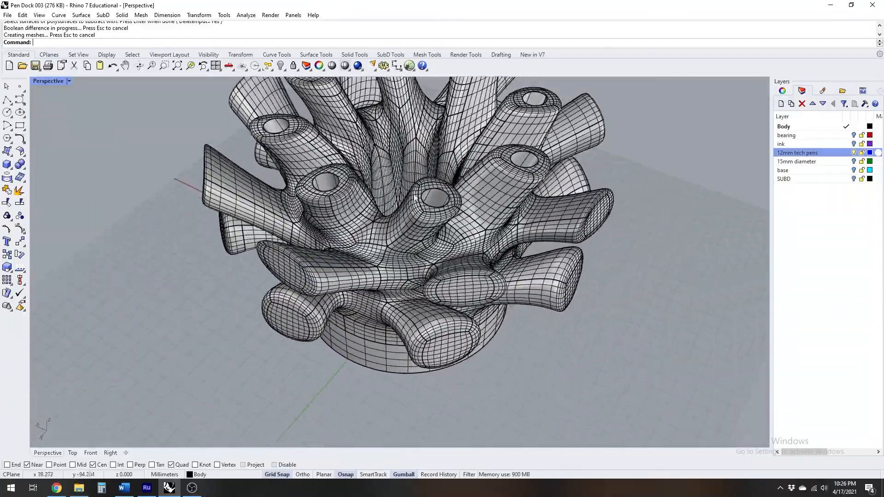
Try filleting the rim edge of one upper-tier pen hole with a radius of 1 mm
left_click(20, 165)
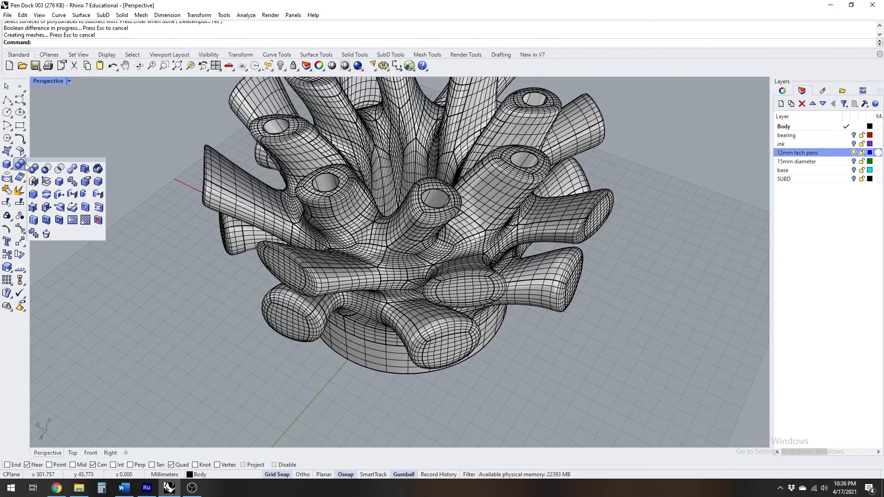
left_click(99, 184)
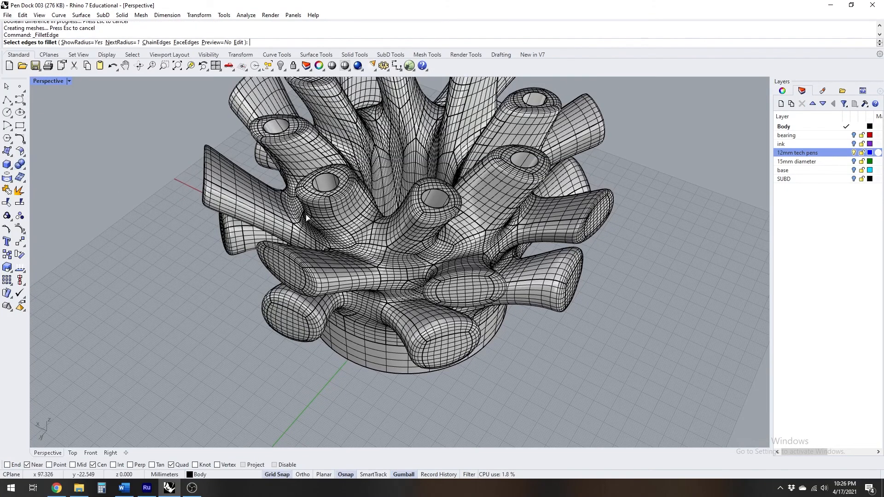
type(".1")
key("Return")
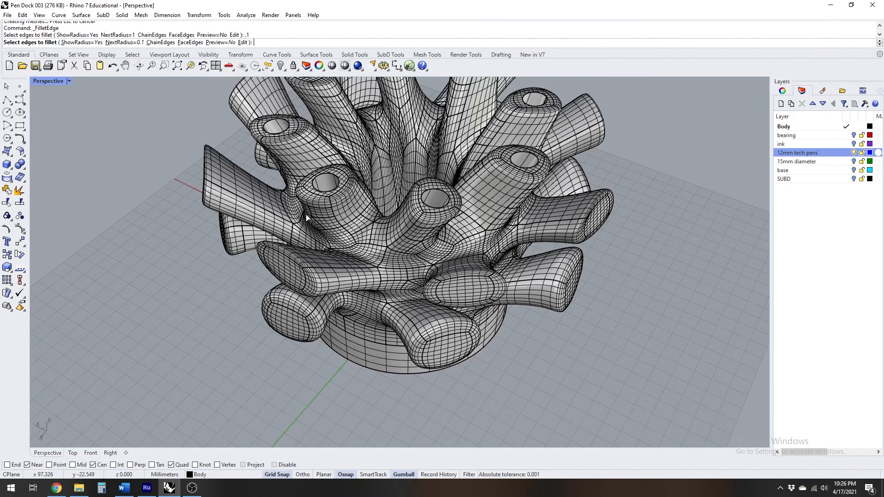
type("1")
key("Return")
scroll(576, 203, "up", 10)
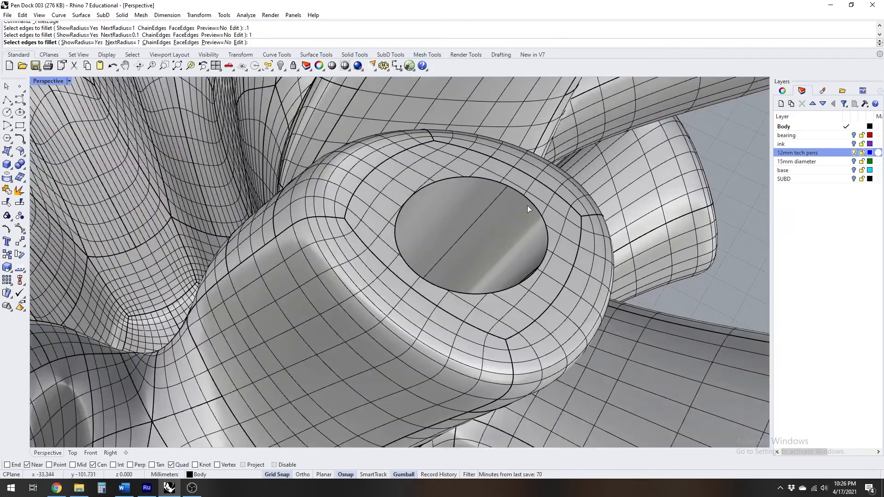
left_click(541, 211)
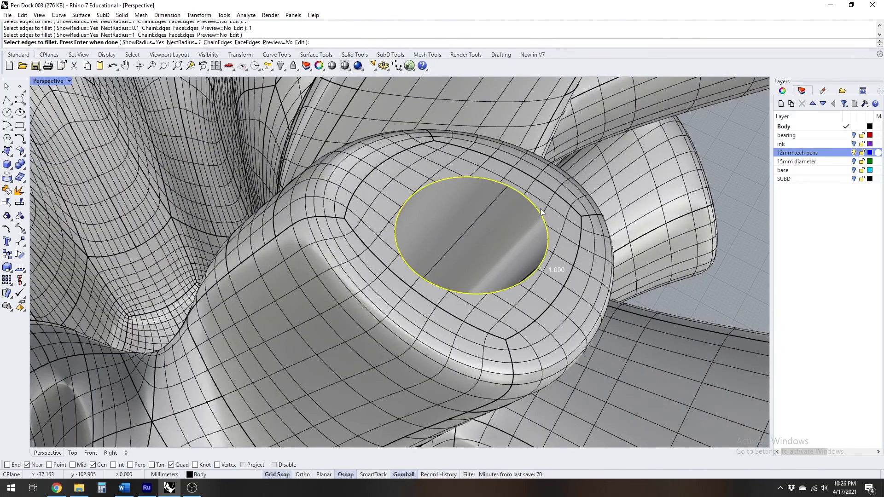
key("Return")
key("Return")
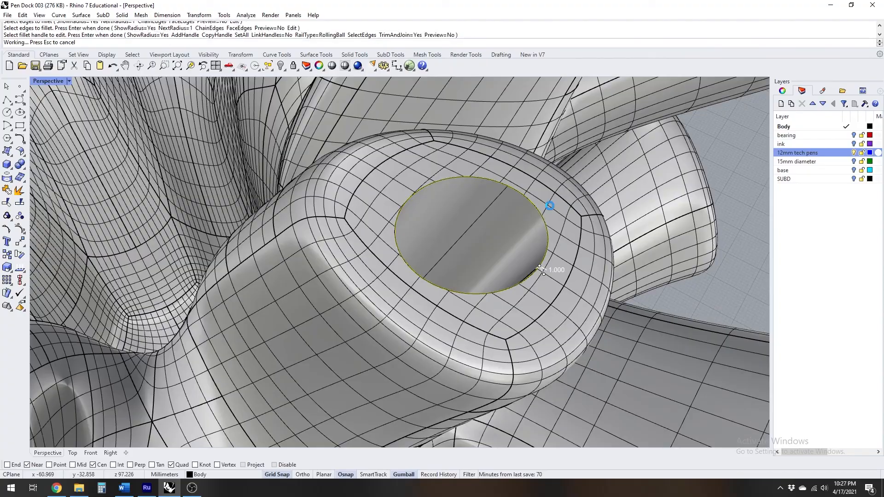
Inspect the filleted rim up close and undo the edge fillet
right_click_drag(551, 207, 466, 211)
right_click_drag(292, 252, 264, 183)
scroll(265, 184, "up", 3)
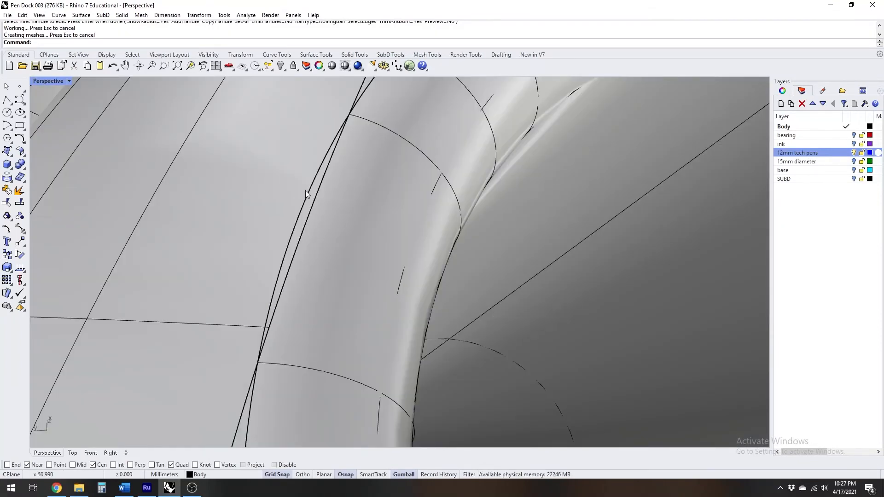
key("ctrl+z")
scroll(304, 196, "down", 5)
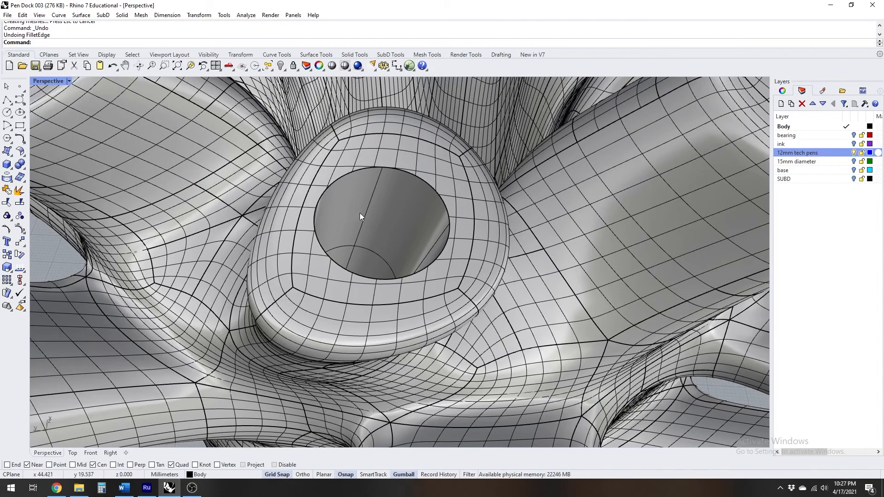
Fillet the rim edge of the same pen hole with a 0.9 mm radius and check the rounded edge up close
key("Return")
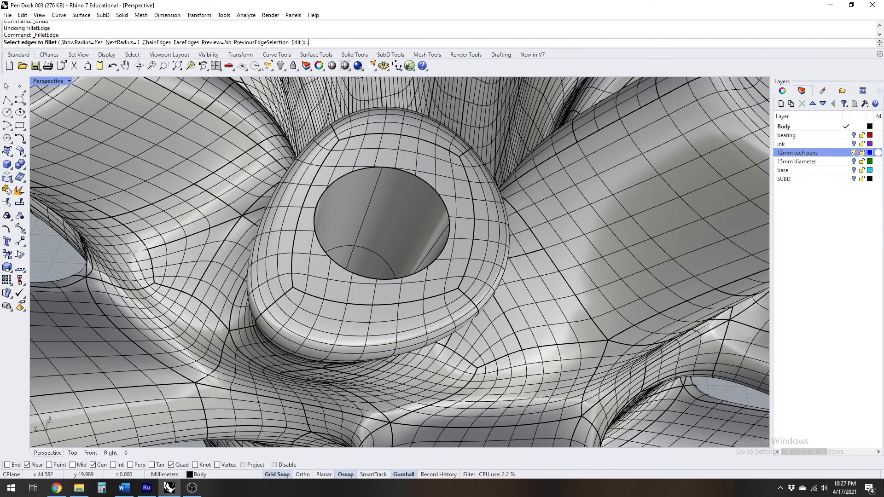
key("Return")
left_click(363, 168)
key("Return")
key("Return")
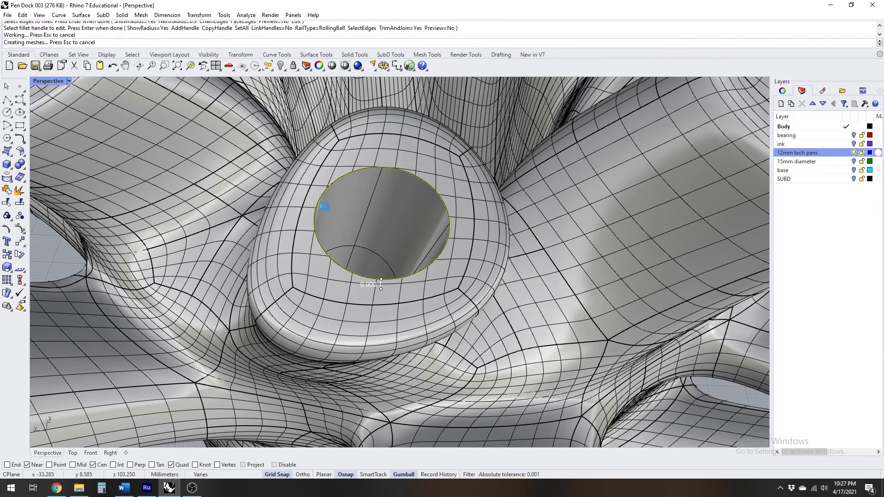
scroll(304, 200, "up", 6)
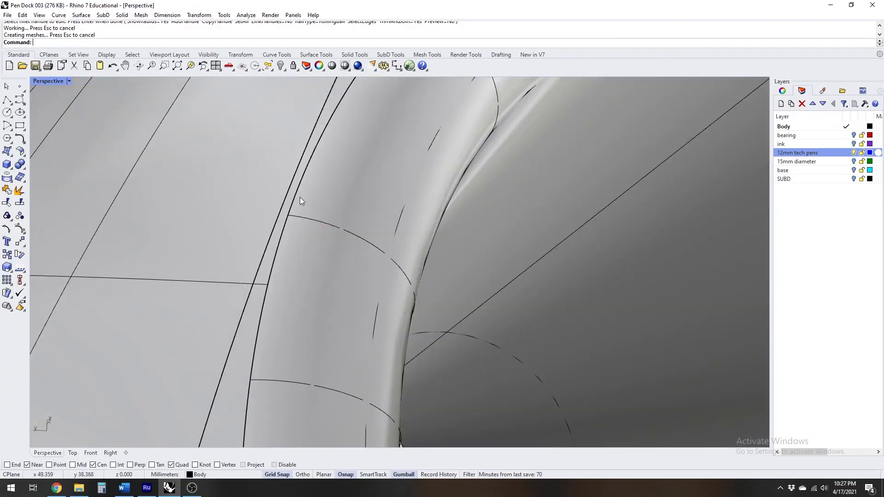
scroll(289, 187, "down", 12)
Fillet the rim edges of the remaining seven upper-tier pen holes with a 0.9 mm radius
right_click_drag(277, 195, 347, 190)
key("Return")
left_click(189, 251)
scroll(187, 249, "down", 8)
scroll(209, 252, "up", 6)
left_click(259, 237)
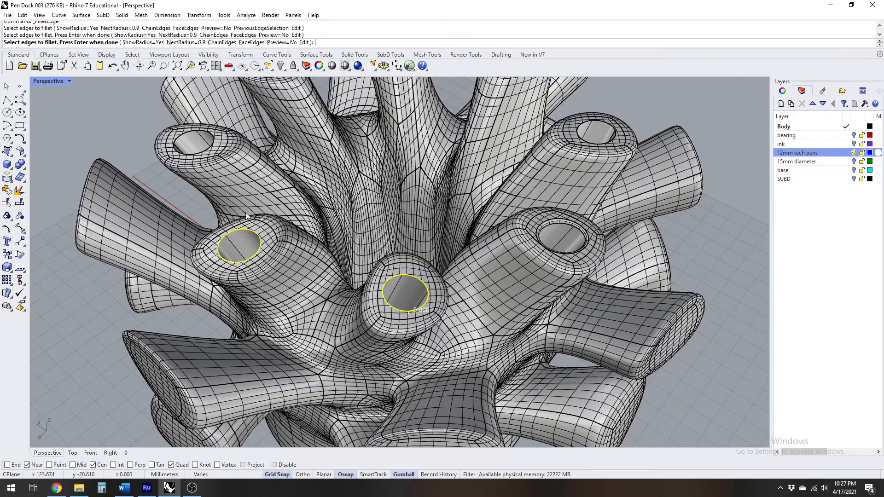
left_click(212, 147)
right_click_drag(212, 146, 243, 137)
left_click(244, 137)
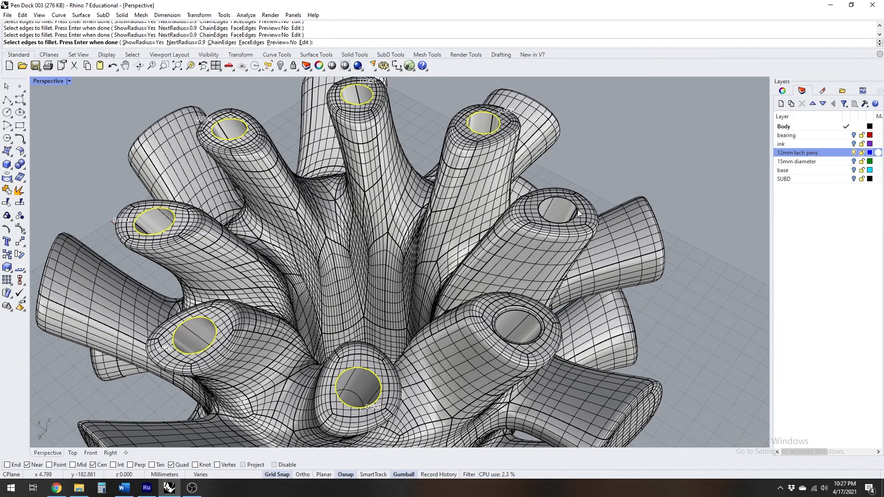
key("Return")
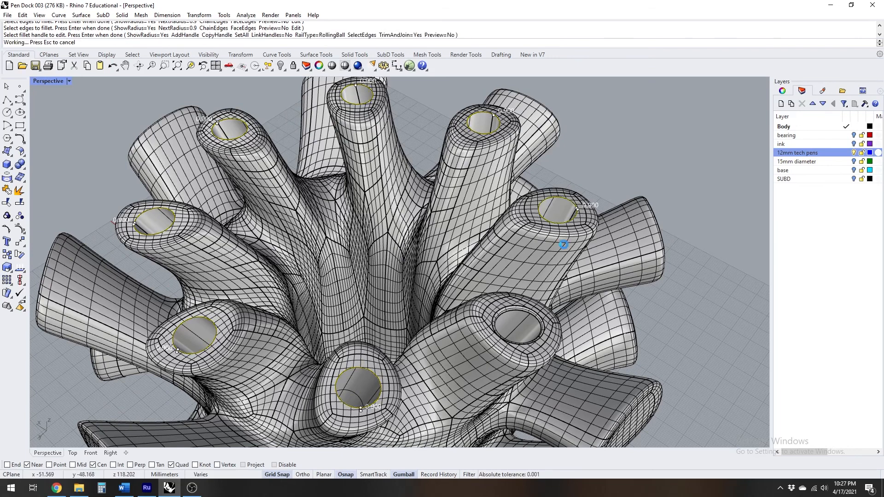
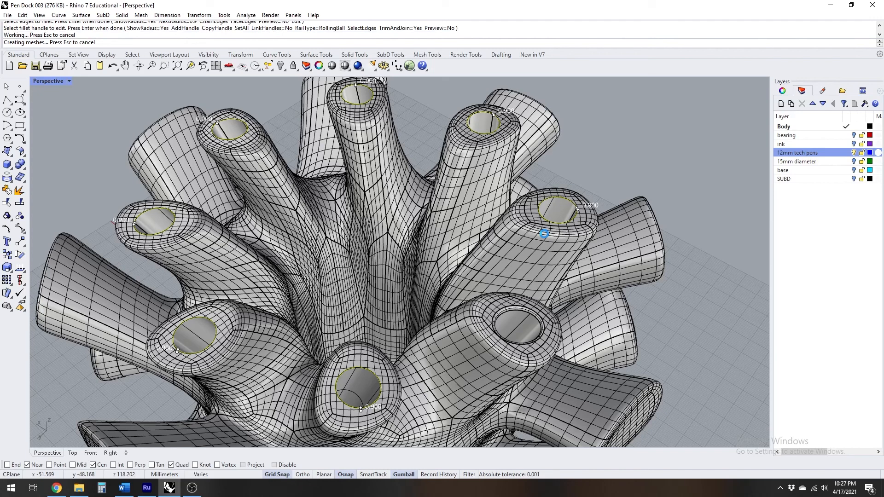
Switch the perspective view to Rendered display and inspect the filleted pen-hole rims and the underside of the body
left_click(40, 81)
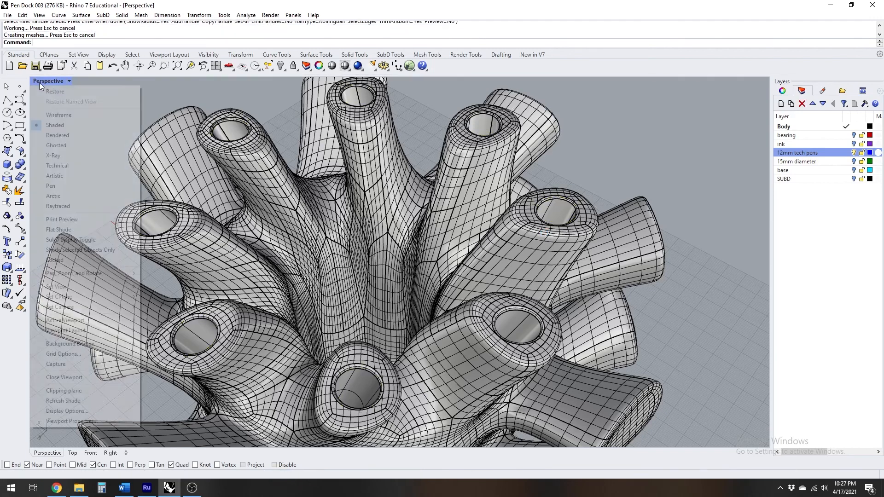
left_click(67, 136)
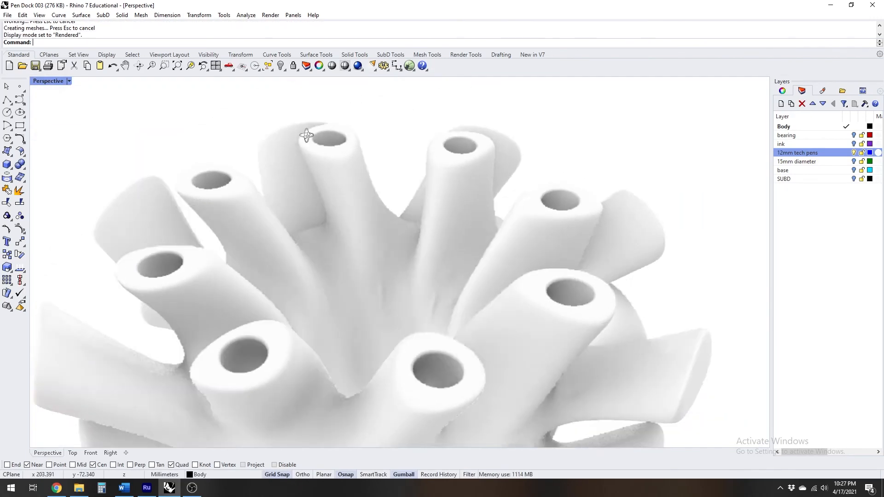
right_click_drag(306, 135, 251, 188)
scroll(244, 202, "up", 6)
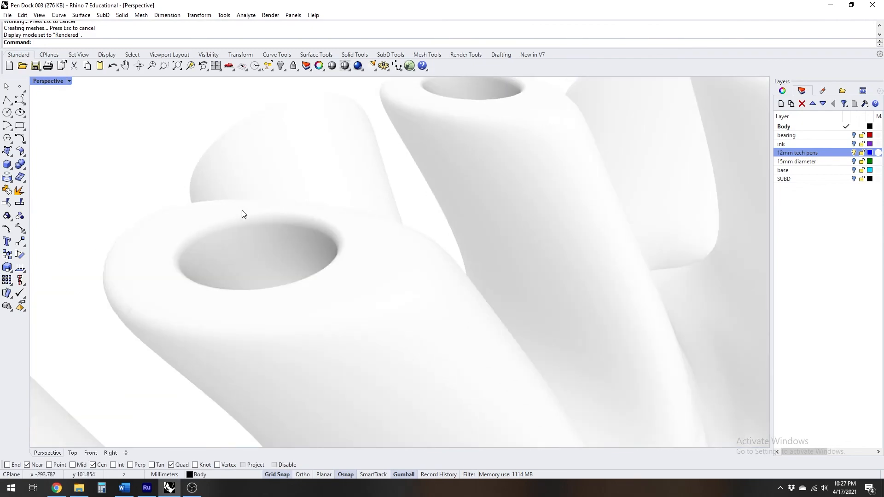
right_click_drag(354, 220, 139, 198)
scroll(267, 219, "down", 5)
right_click_drag(267, 222, 430, 150)
scroll(218, 247, "down", 4)
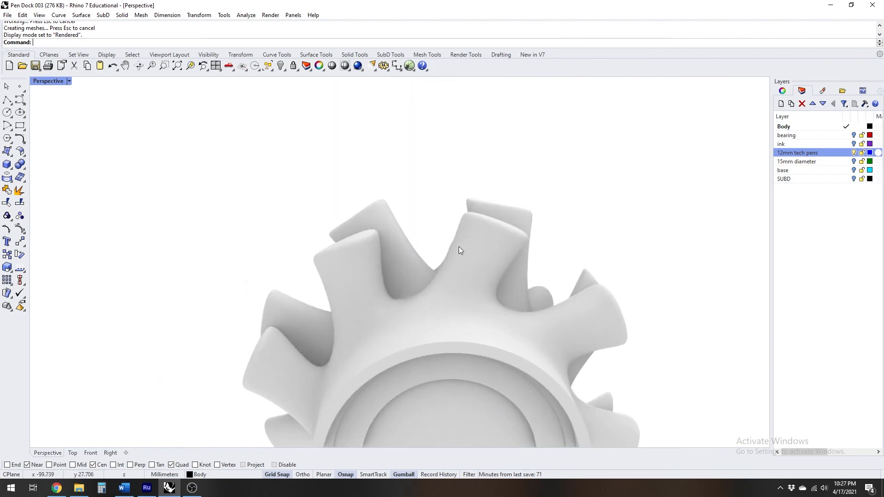
scroll(460, 249, "down", 3)
right_click_drag(476, 249, 463, 231)
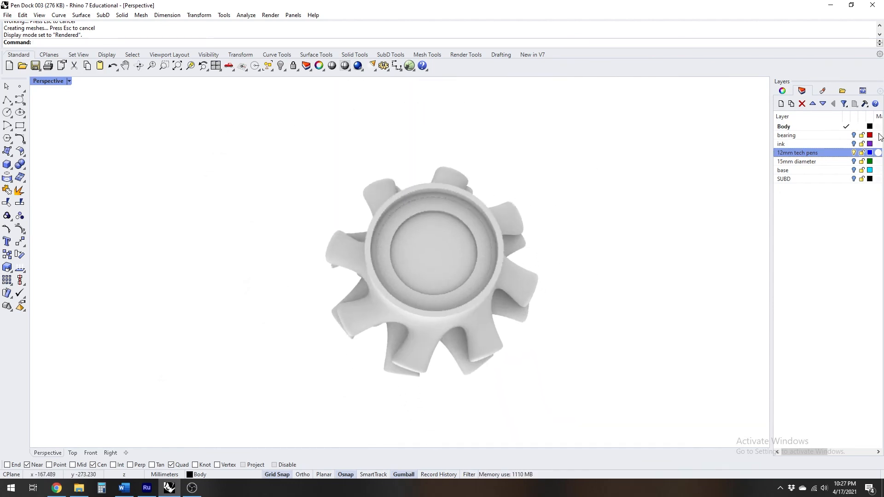
Turn on the bearing and base layers and check how both parts fit in the underside of the body
left_click(855, 135)
right_click_drag(458, 253, 444, 211)
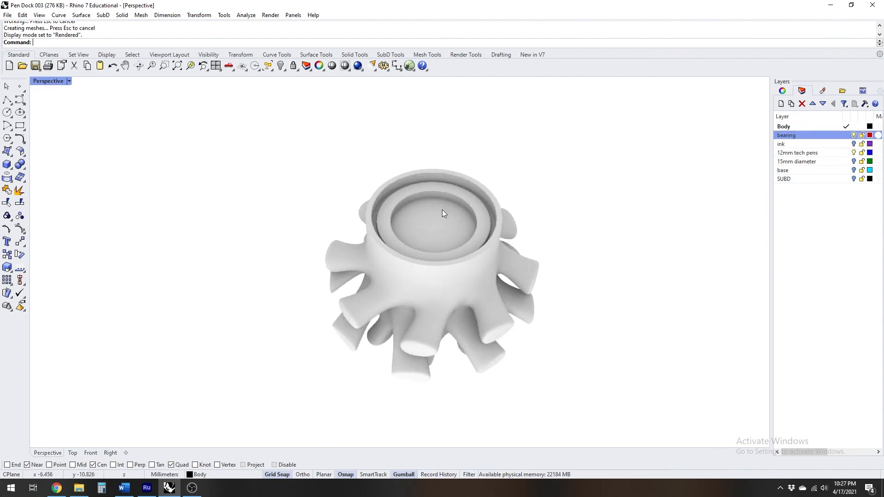
scroll(396, 173, "up", 4)
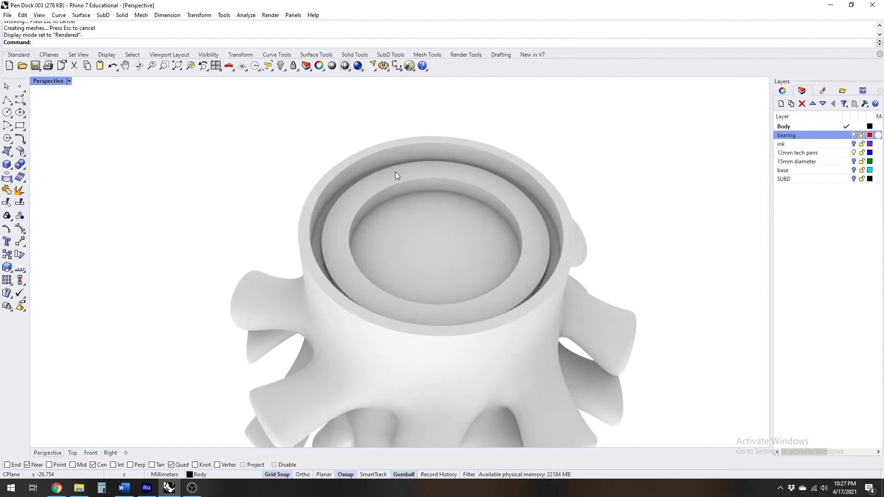
left_click(855, 171)
right_click_drag(516, 180, 449, 349)
scroll(572, 355, "up", 5)
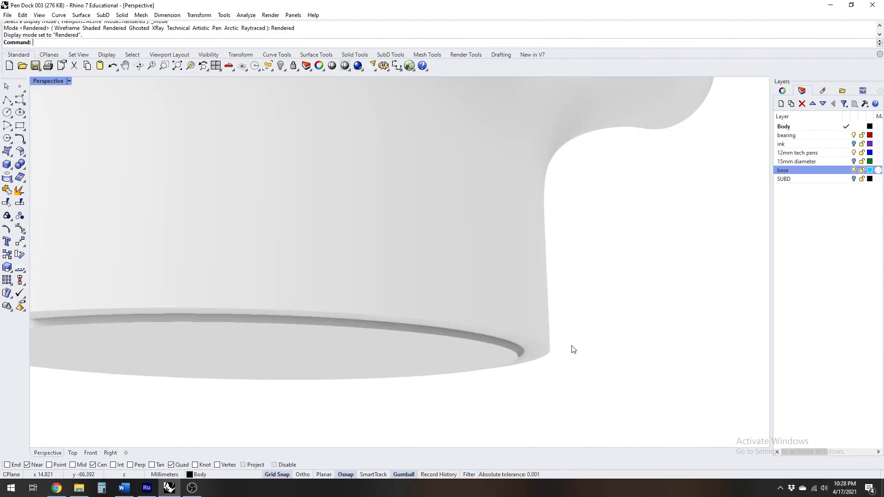
Return the view to Shaded display and fillet the whole outer bottom edge of the body with a 3 mm radius
left_click(48, 81)
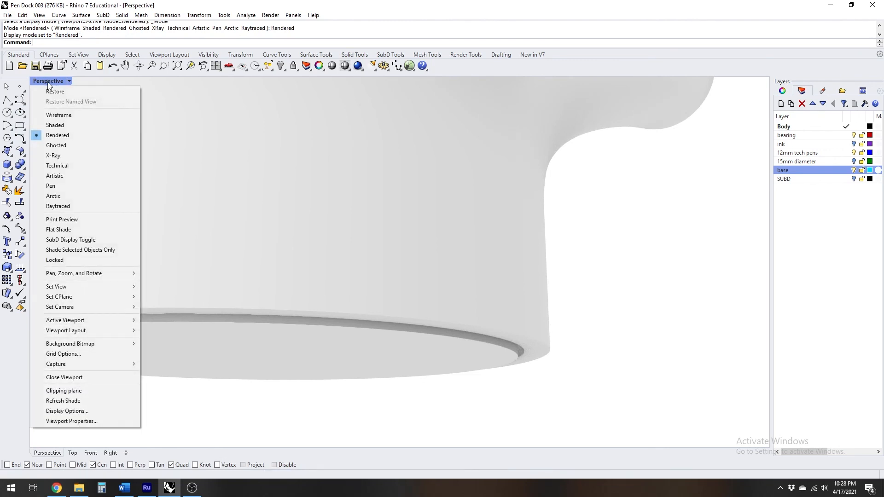
left_click(55, 122)
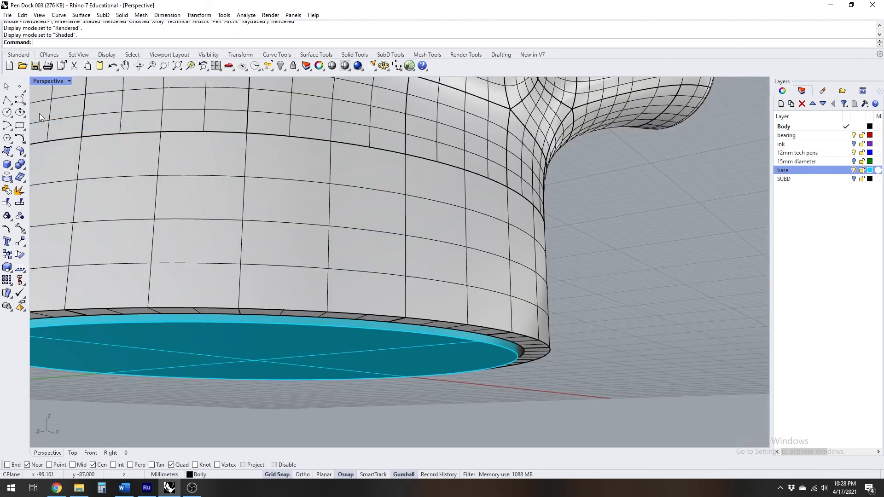
left_click(21, 165)
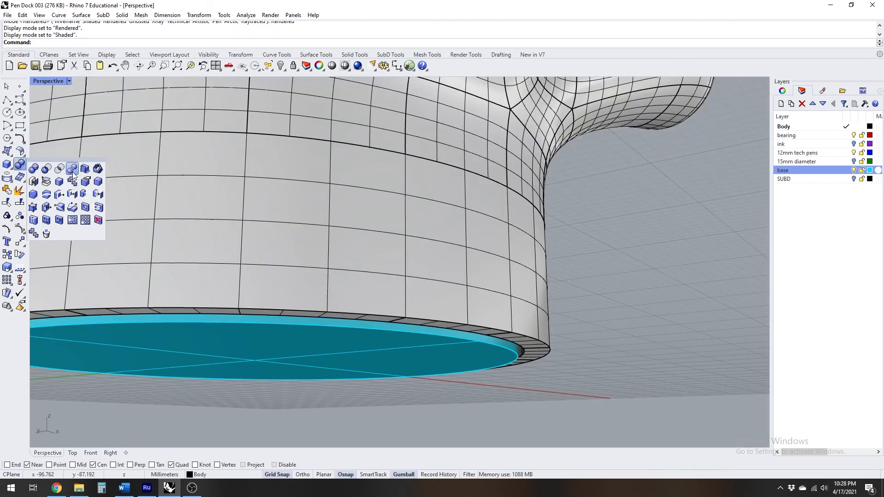
left_click(72, 169)
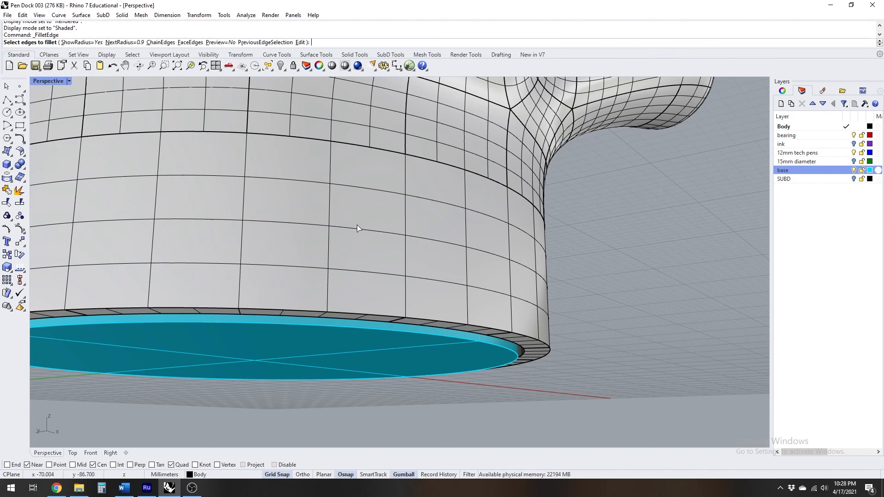
type("3")
key("Return")
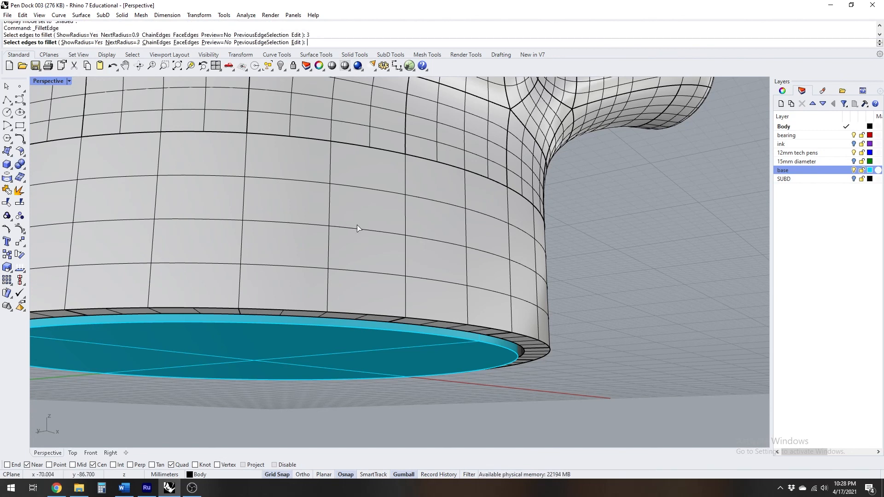
left_click(548, 350)
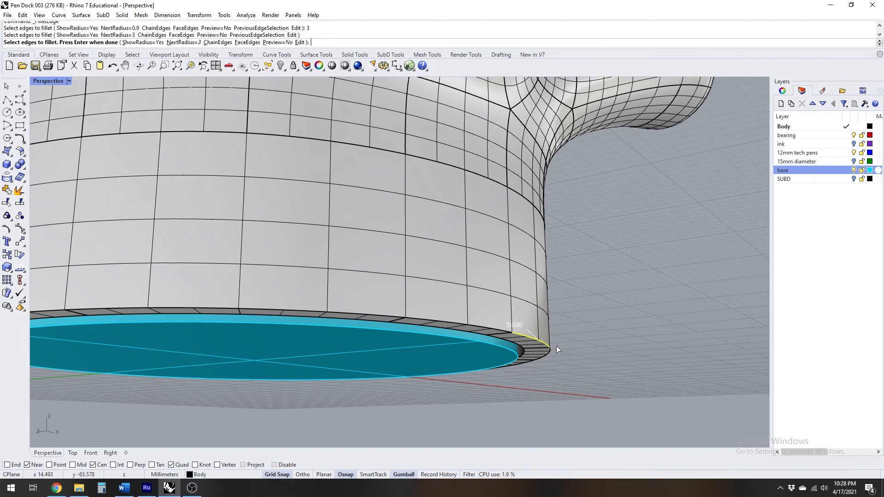
left_click(506, 334)
key("Return")
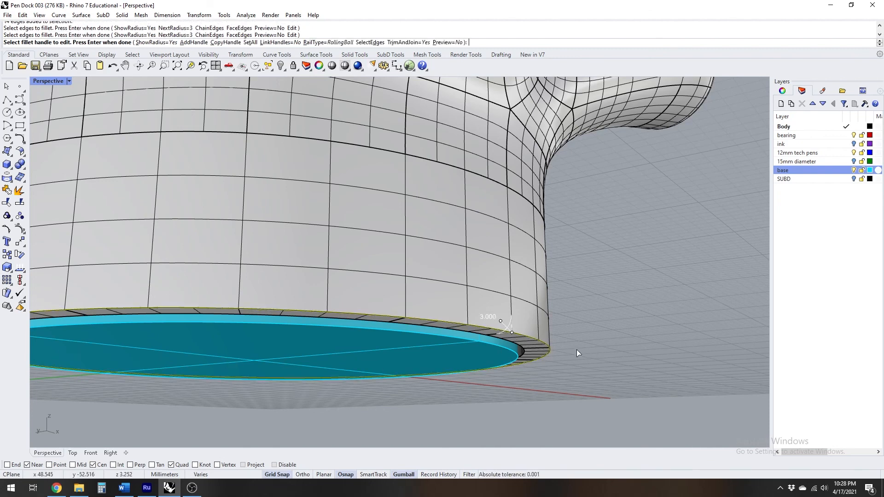
key("Return")
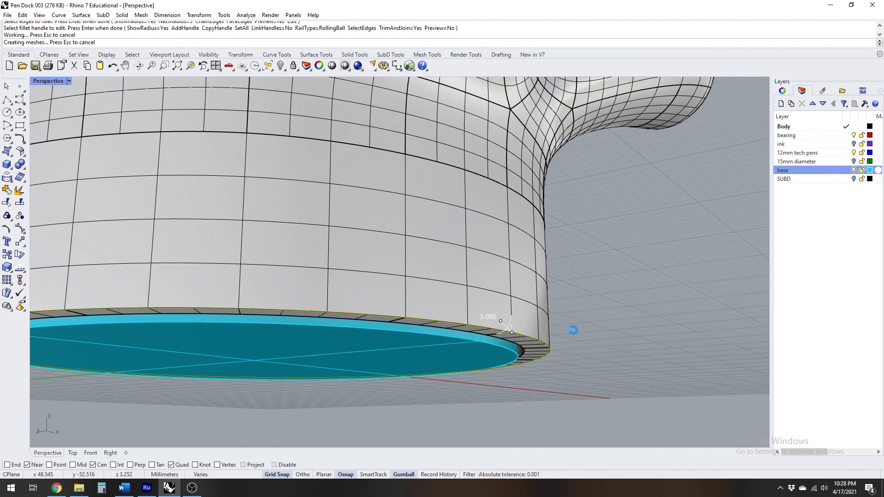
Select the pen dock body and run an edge analysis on it for naked edges
right_click_drag(566, 317, 545, 311)
scroll(382, 328, "down", 6)
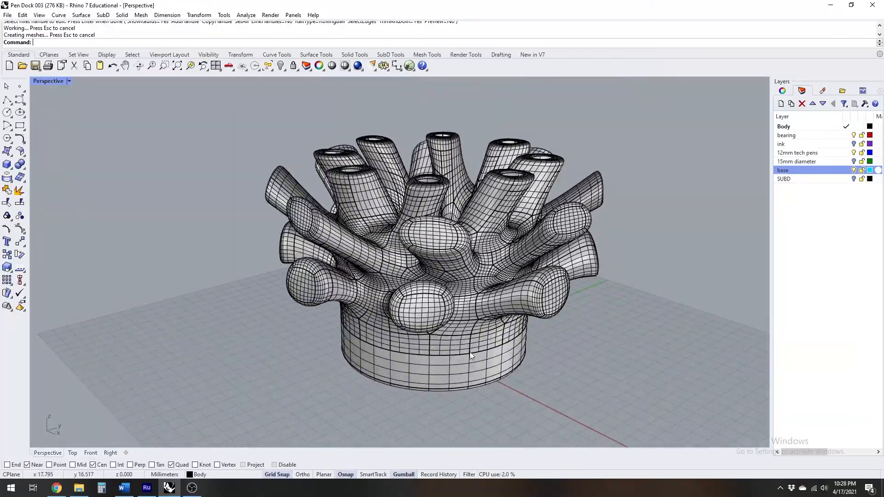
right_click_drag(468, 375, 392, 341)
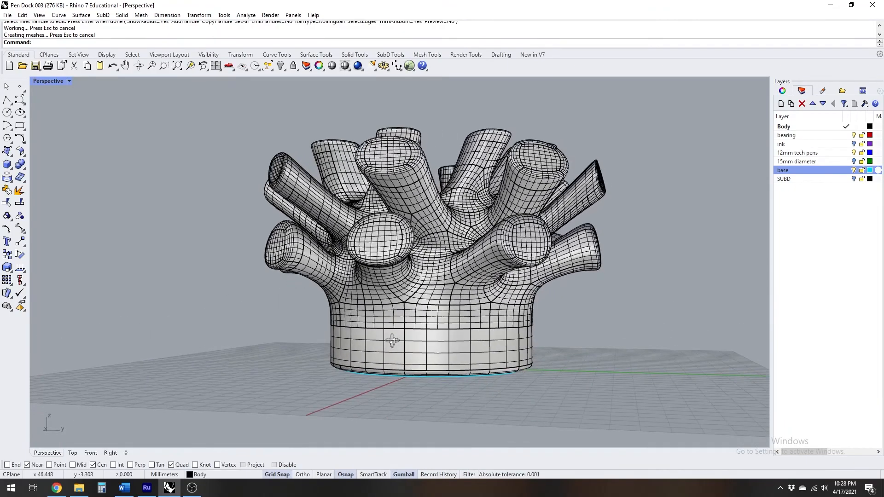
left_click(404, 252)
right_click_drag(402, 249, 479, 347)
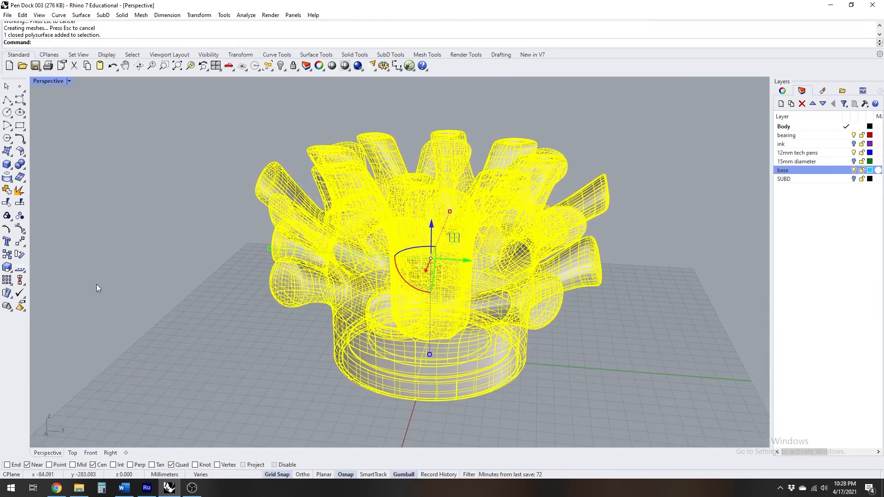
left_click(18, 270)
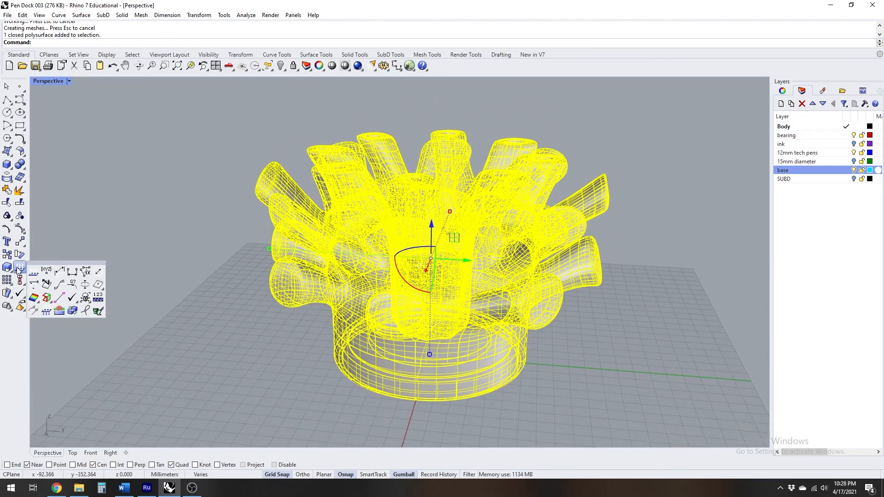
left_click(46, 297)
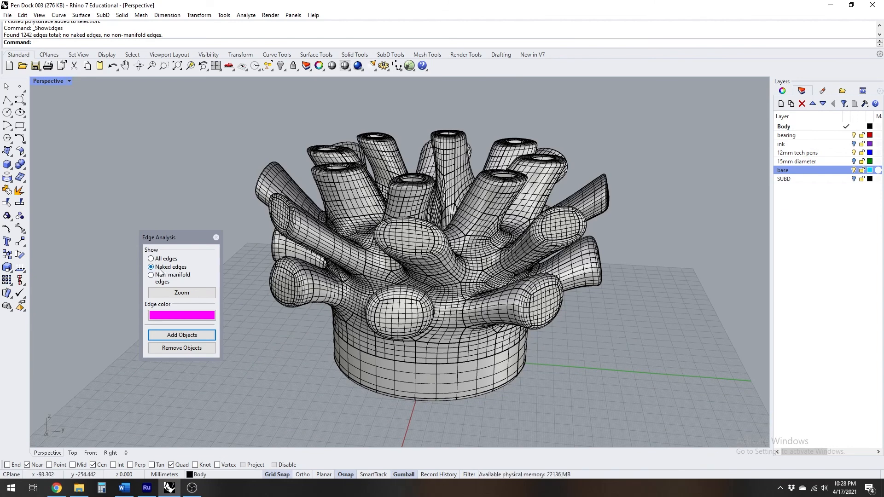
left_click(329, 293)
right_click(275, 330)
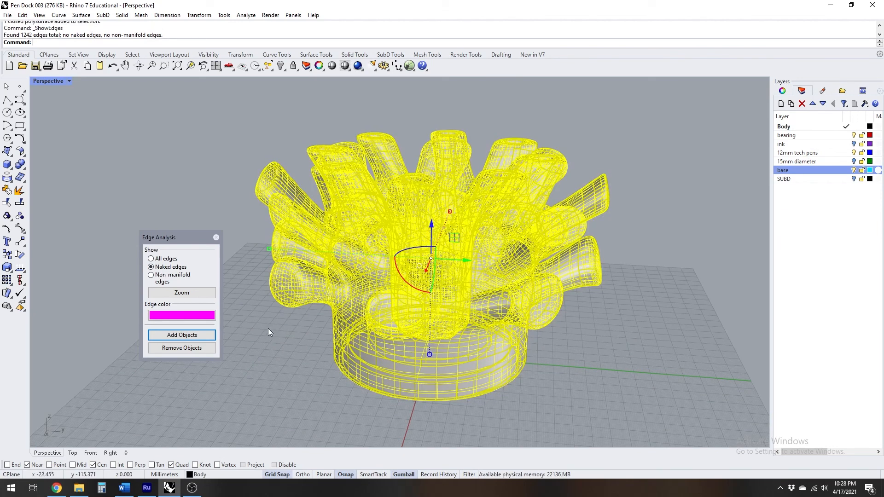
left_click(186, 334)
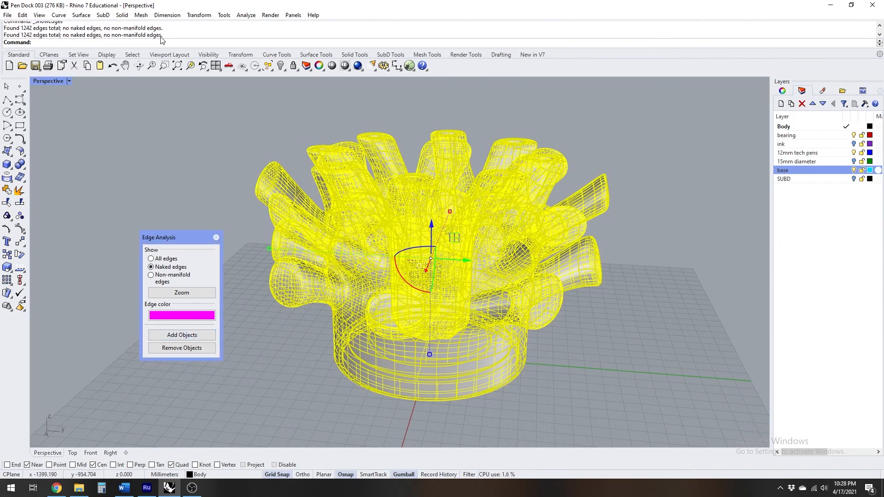
left_click(216, 237)
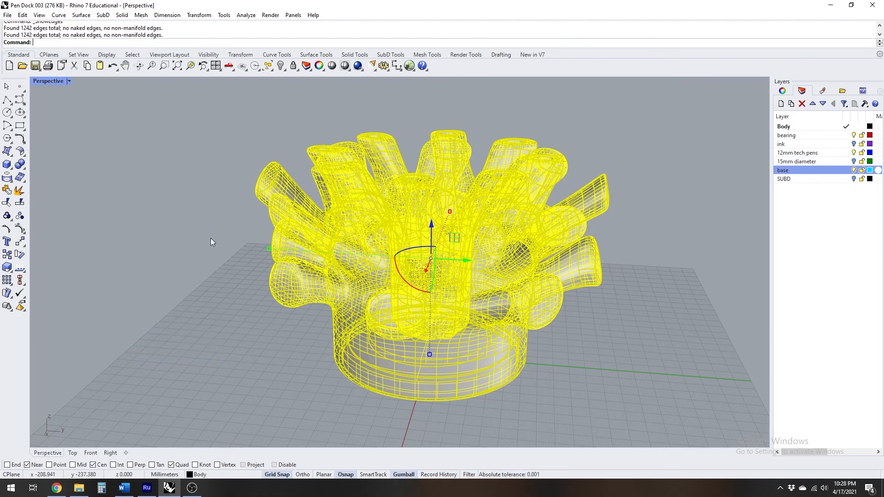
Display the surface normals of the body and examine their direction around the pen holes and branches, then deselect the body
left_click(20, 269)
mouse_move(187, 312)
right_mouse_down()
mouse_move(227, 273)
mouse_move(433, 303)
right_mouse_up()
scroll(548, 191, "up", 6)
right_click_drag(562, 203, 324, 249)
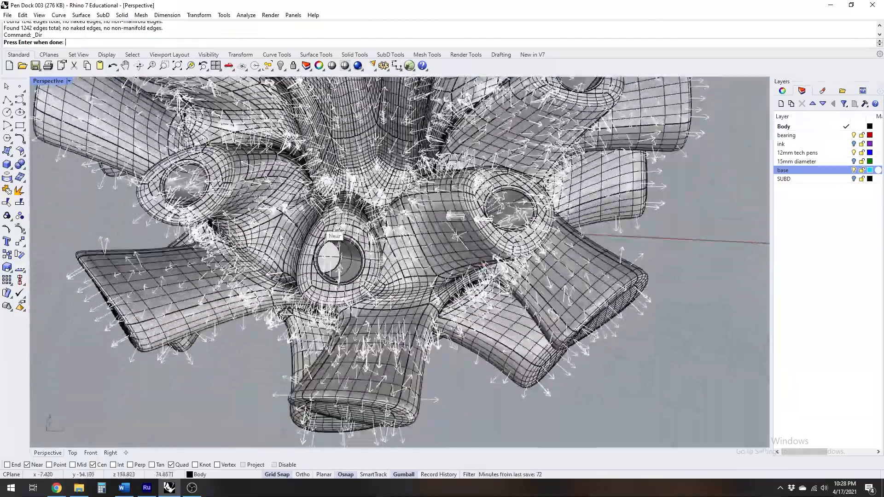
scroll(316, 259, "up", 8)
right_click_drag(460, 309, 442, 279)
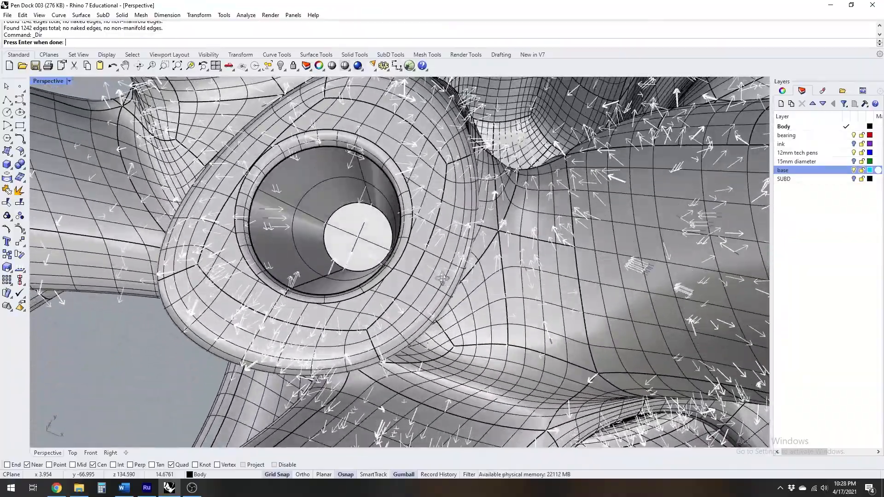
scroll(442, 278, "down", 15)
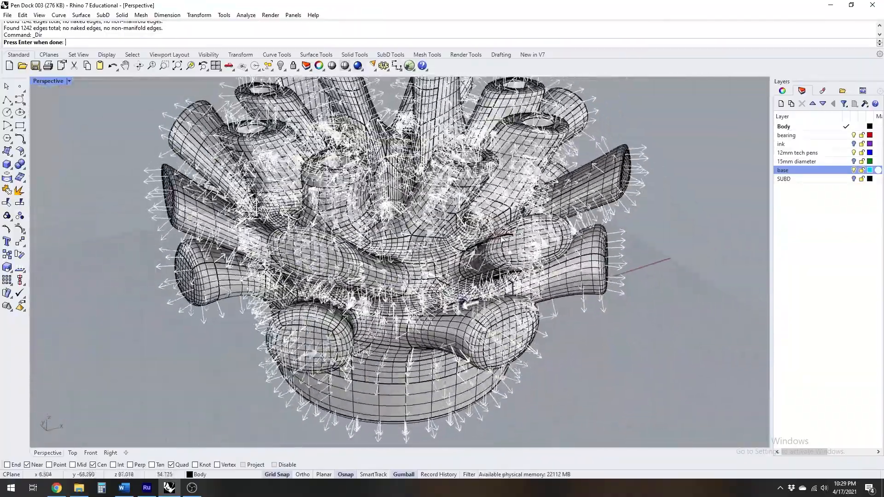
scroll(503, 239, "down", 4)
right_click_drag(475, 249, 477, 231)
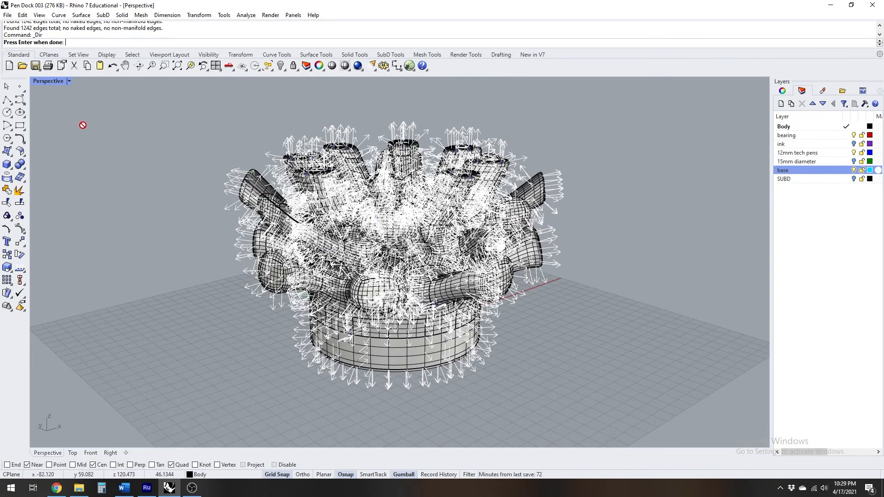
key("Return")
left_click(515, 300)
Switch the perspective view to Raytraced display and view the pen dock from above and from the side
right_click_drag(465, 249, 478, 289)
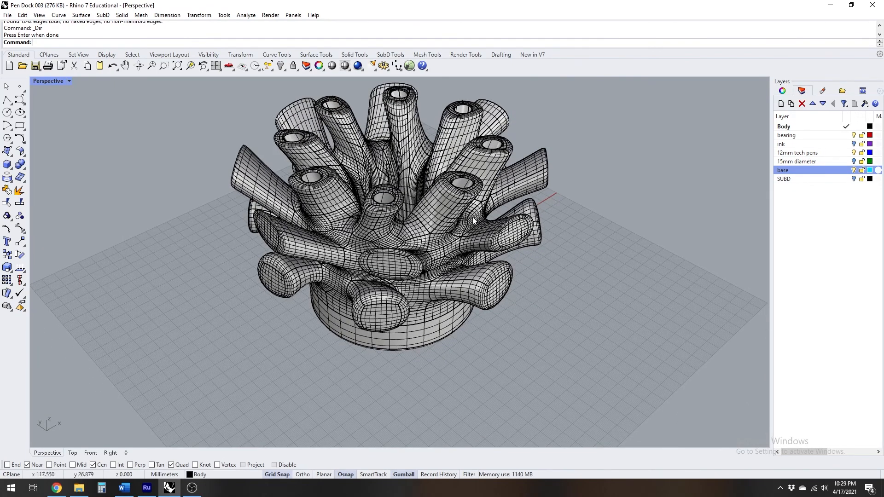
right_click_drag(491, 225, 517, 266, "shift")
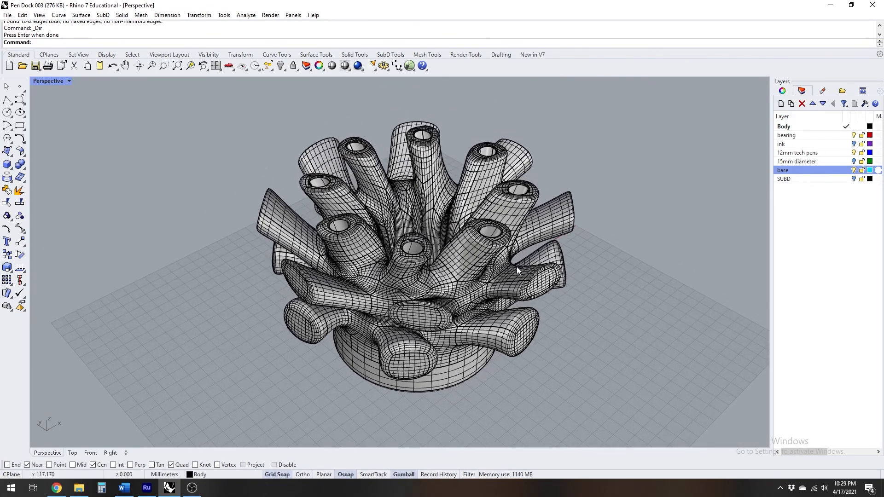
left_click(45, 83)
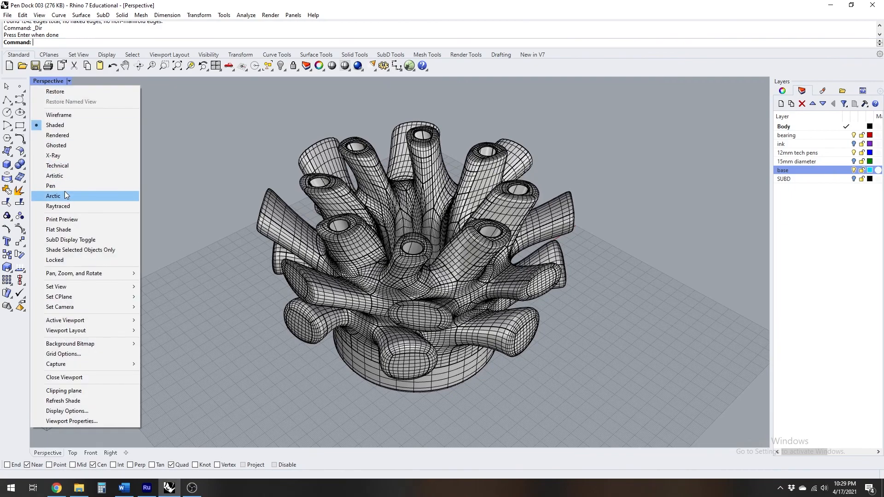
left_click(68, 205)
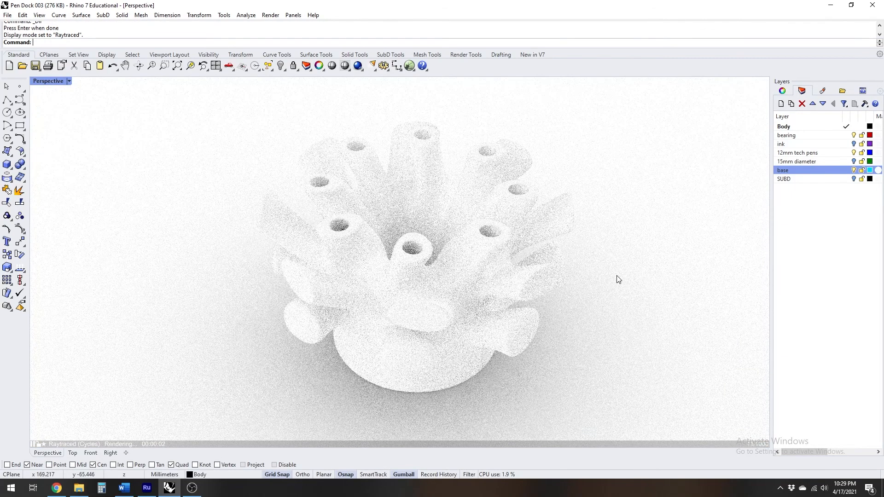
mouse_move(584, 286)
right_mouse_down()
mouse_move(583, 262)
mouse_move(579, 280)
right_mouse_up()
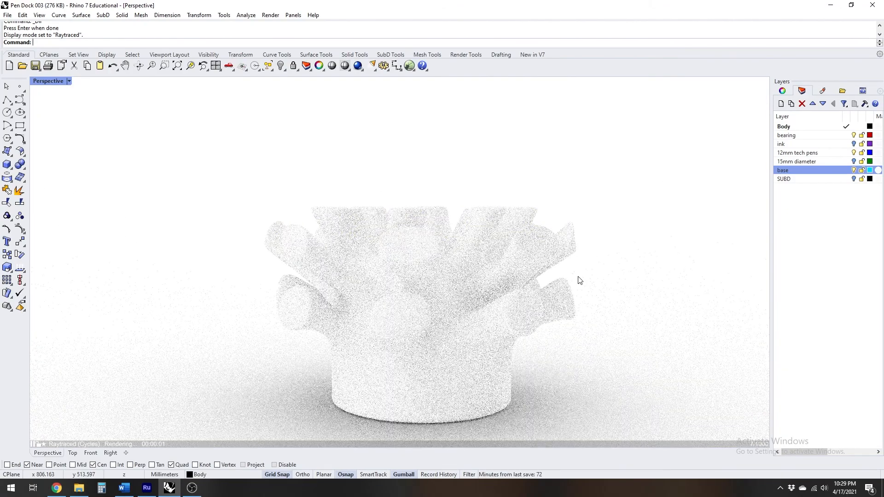